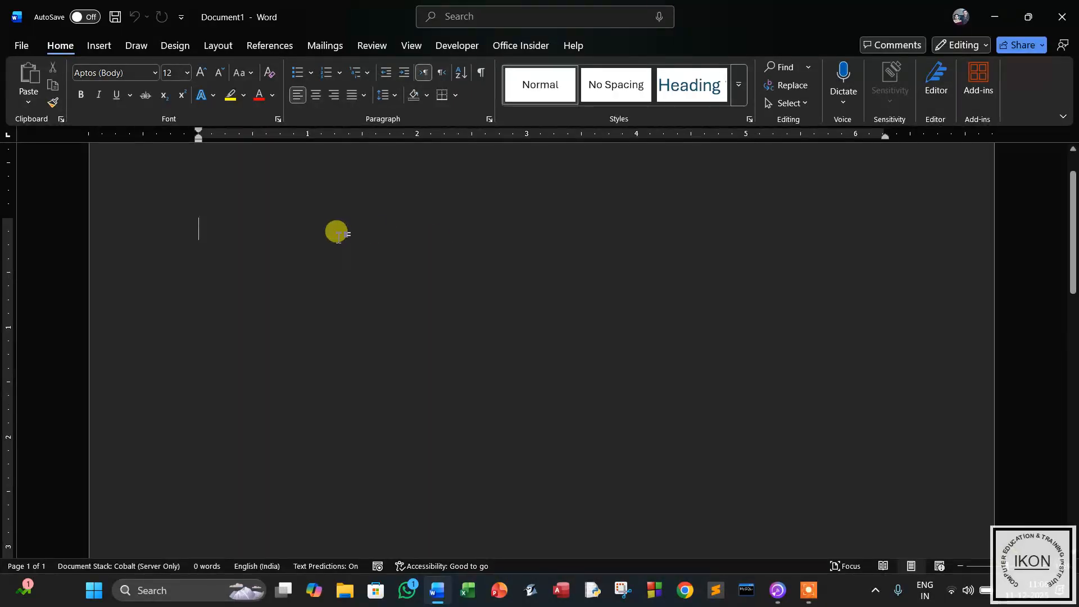
Start a numbered list with item 1 'Advertisement cost' and add an empty line above it.
text(1.)
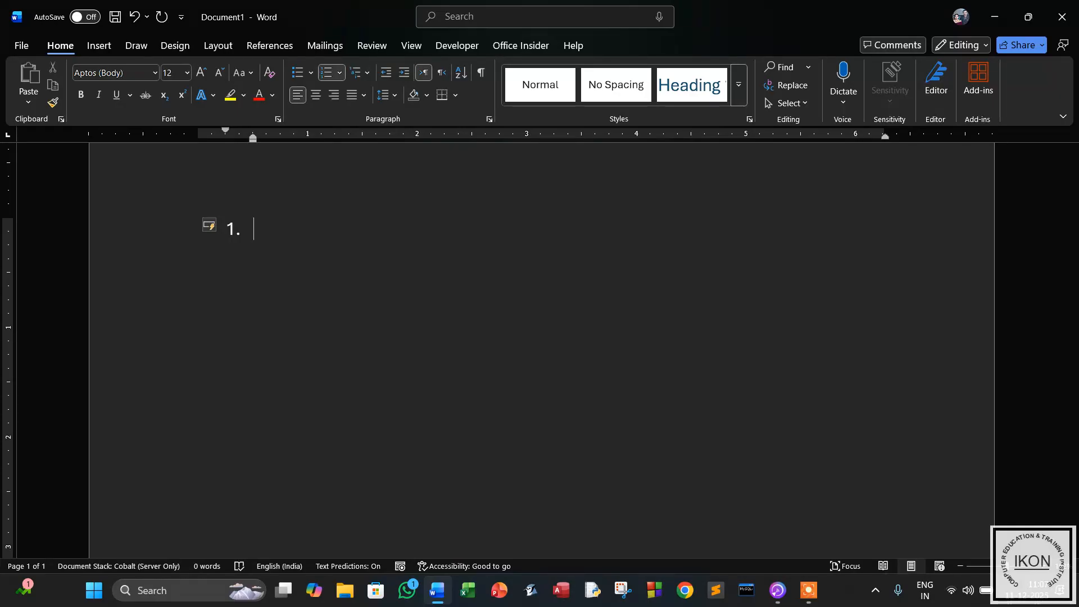
text(A)
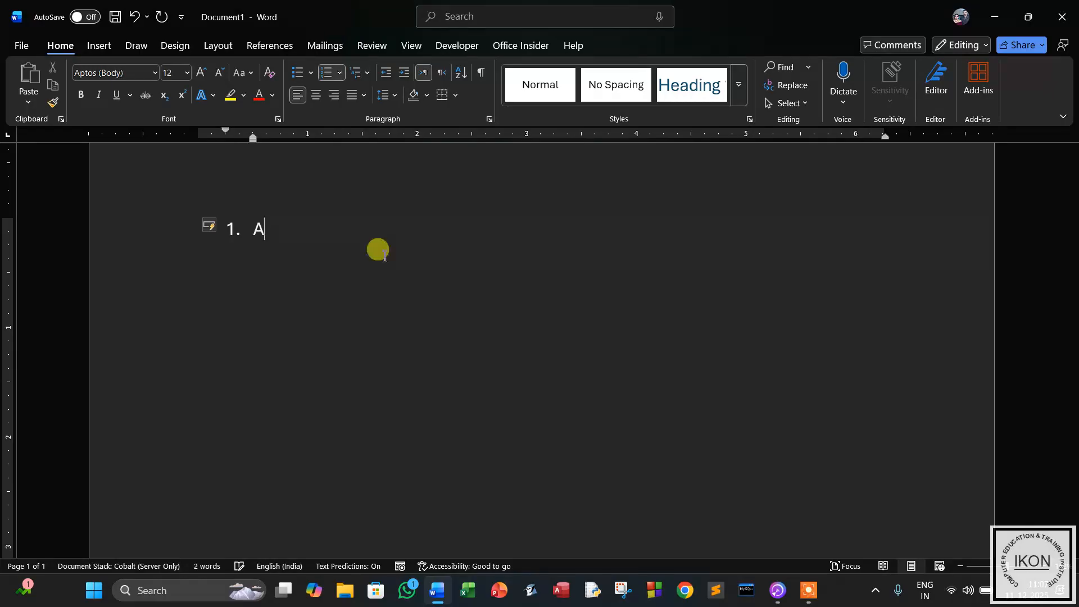
text(dvertise)
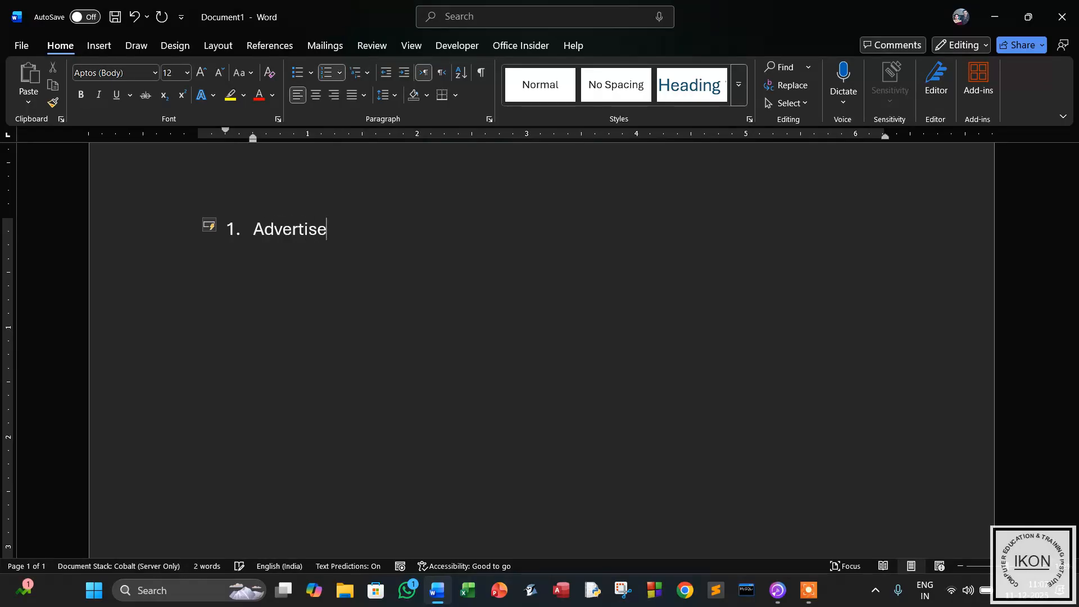
text(ment cost)
click(251, 225)
key(Return)
Add the title 'Ledger' above the list and append '(indirect expense)' to item 1.
key(Up)
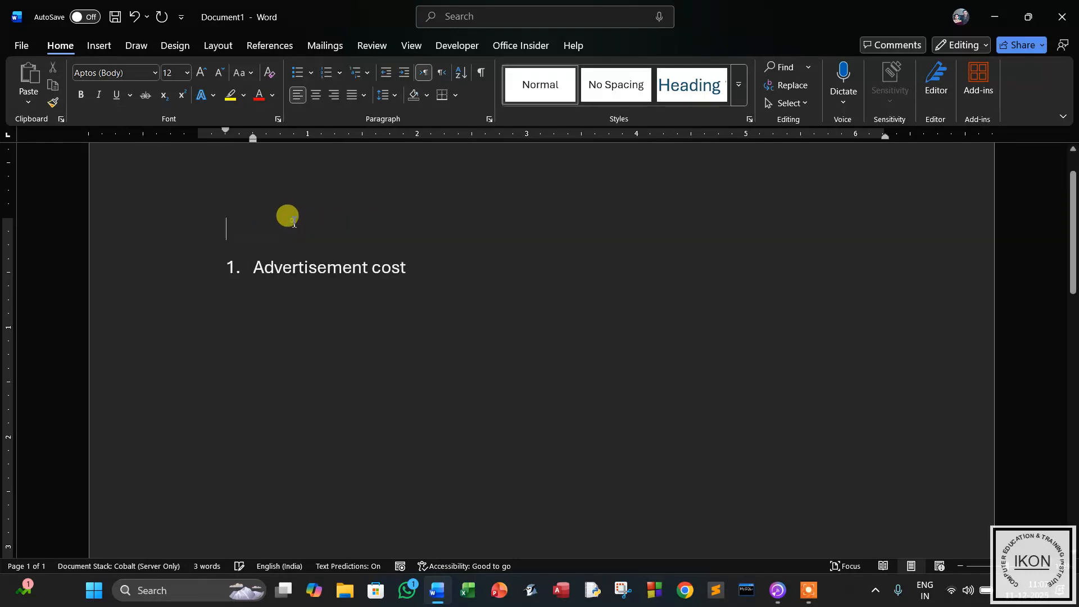
text(Led)
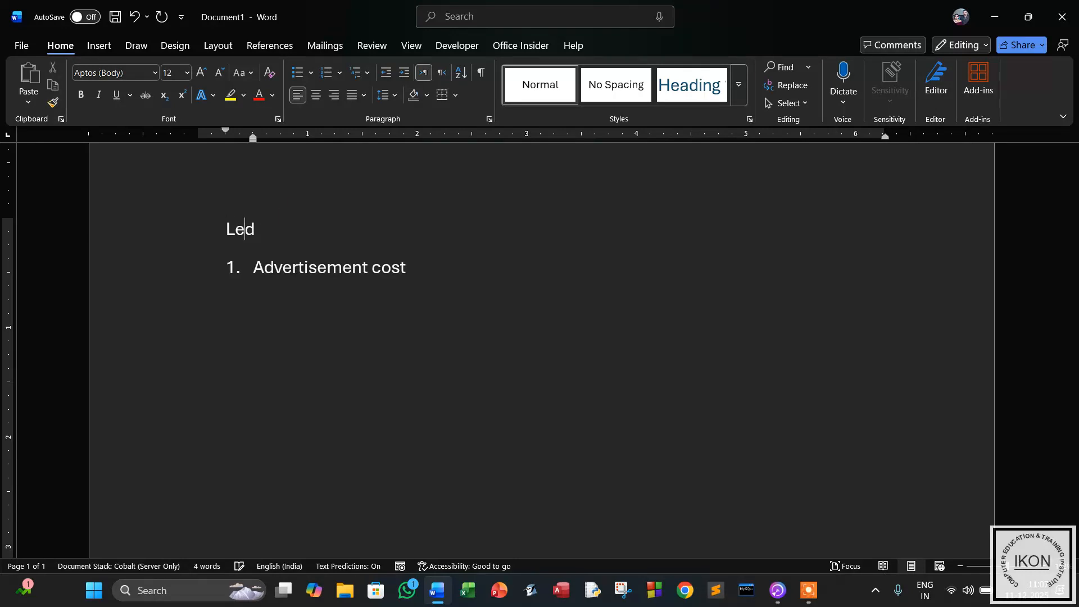
text(ger)
click(415, 268)
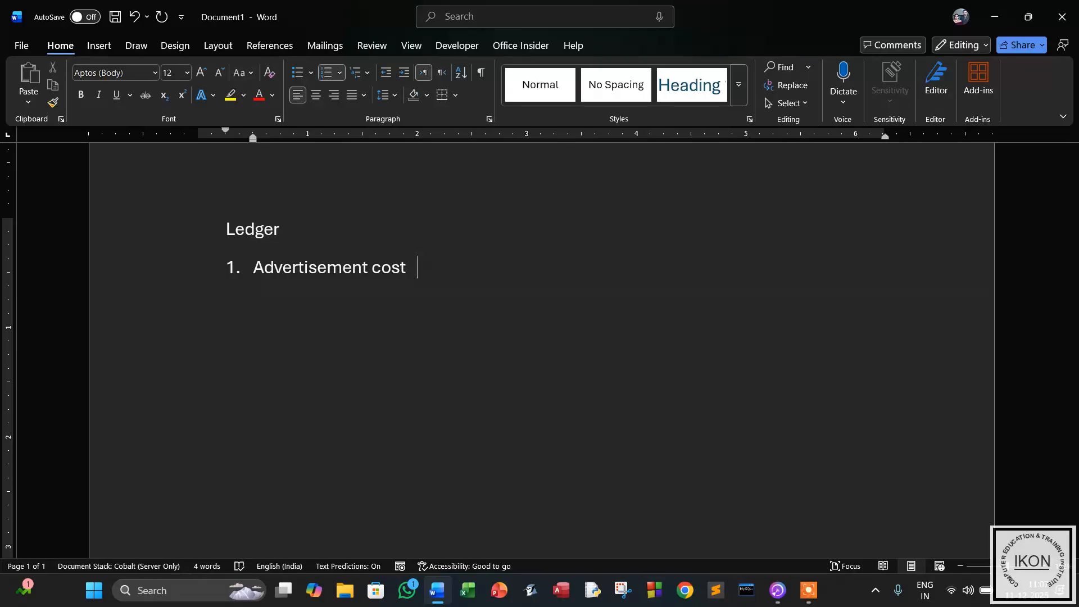
text((indirect expense)
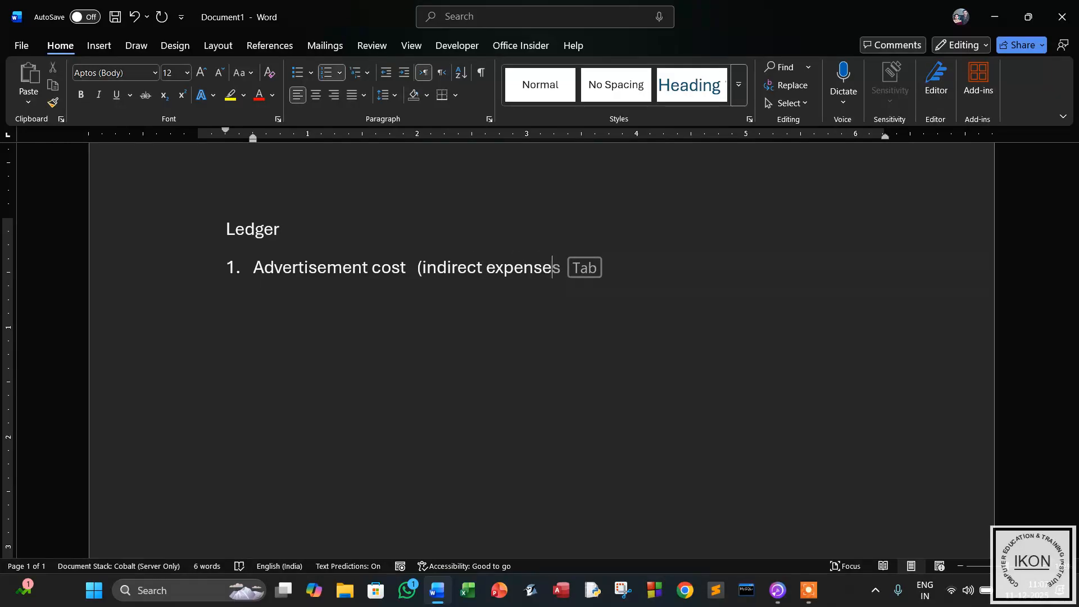
text())
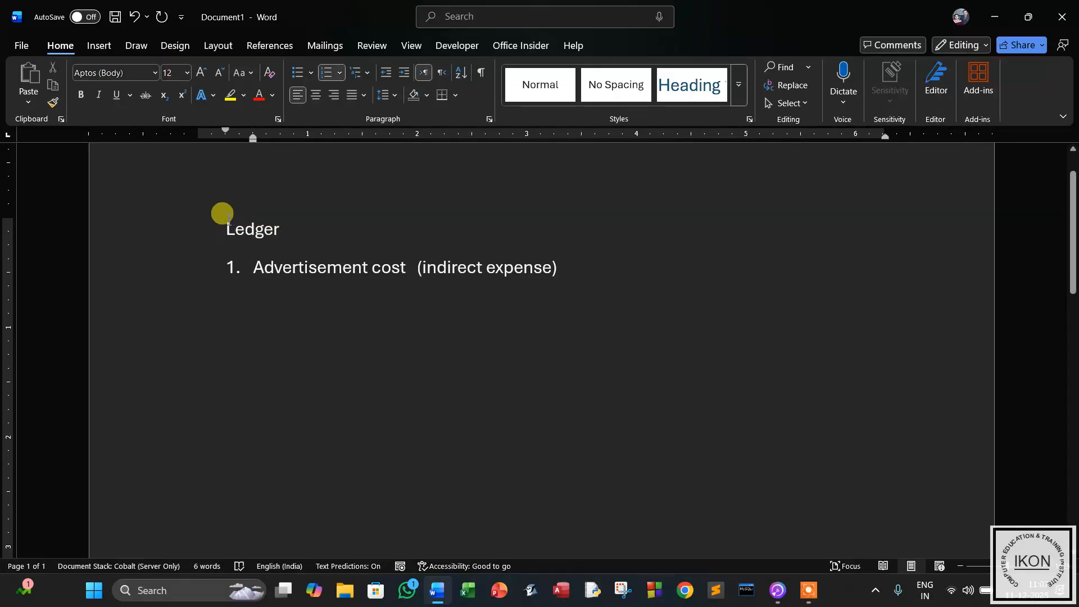
drag(214, 217, 614, 256)
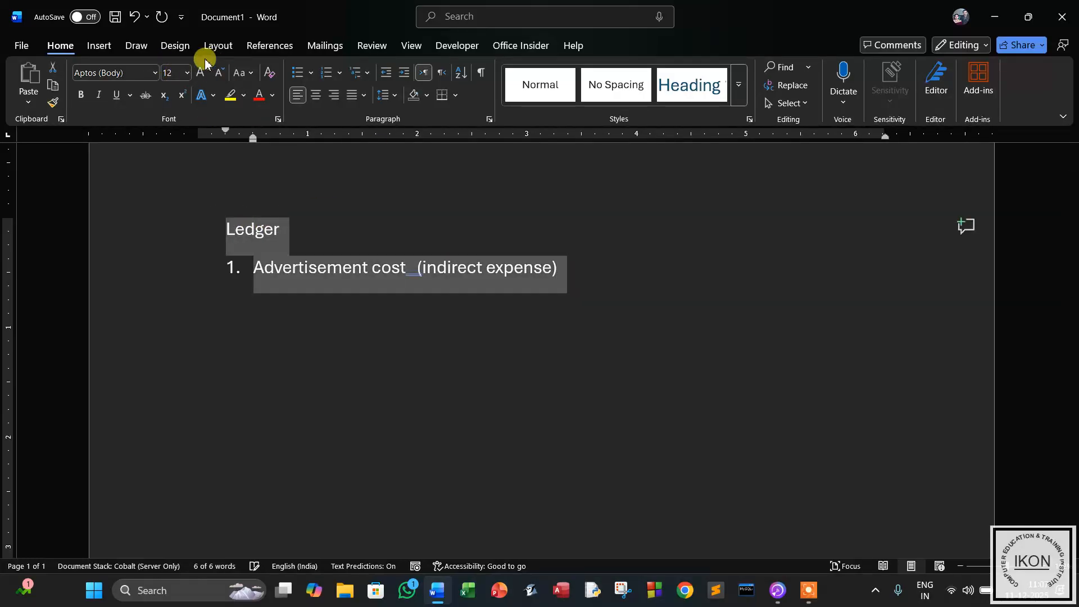
Set the Ledger title and first item to 18 pt, then start numbered item 2.
click(187, 72)
click(184, 209)
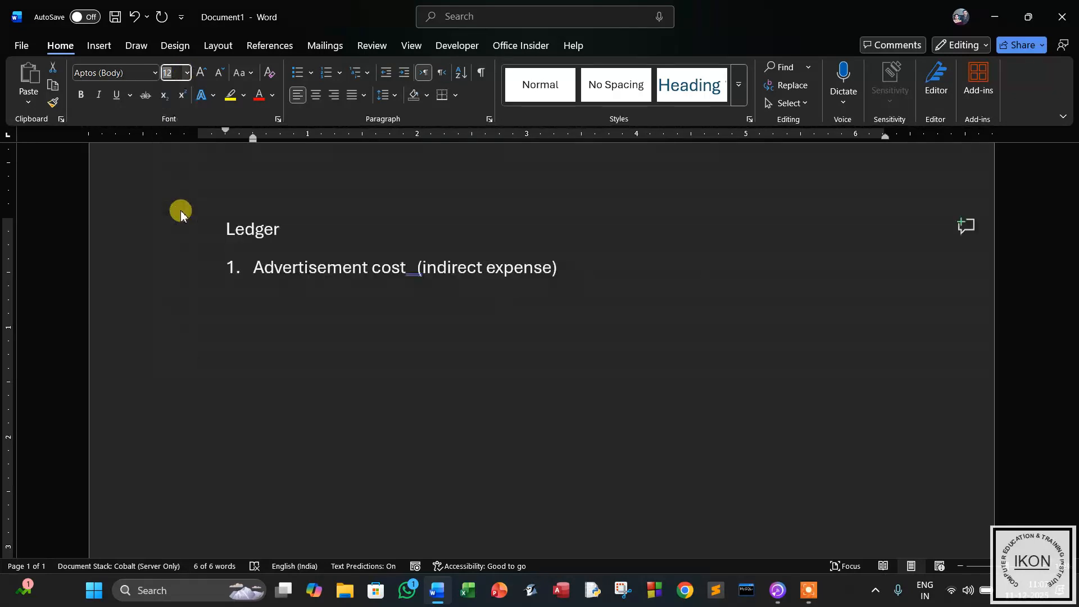
click(748, 281)
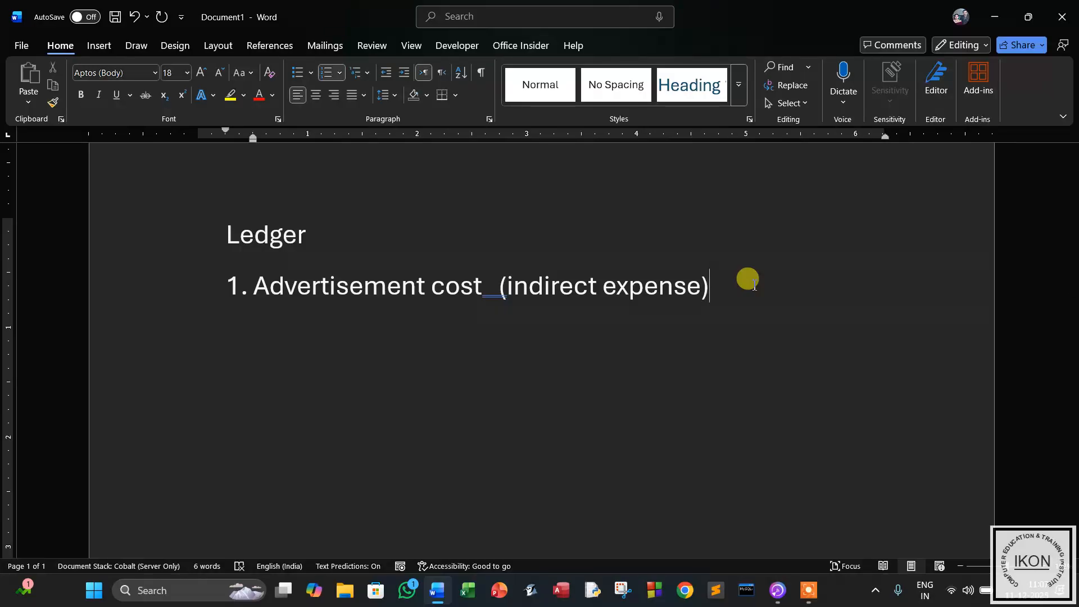
key(Return)
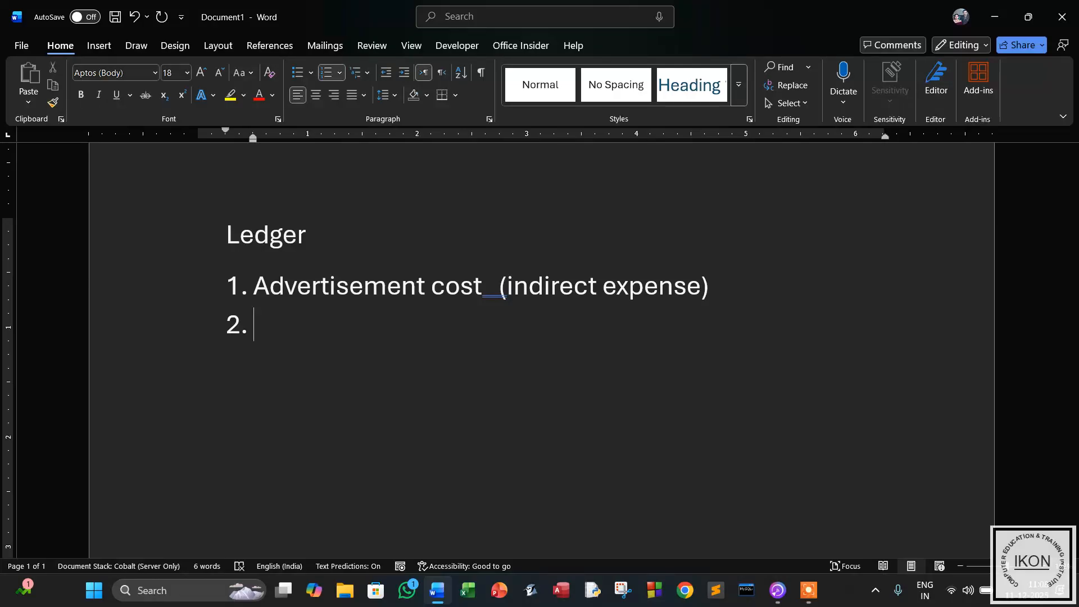
Add item 2 'tds on advertisement (Duties and Taxes)' and item 3, the supplier's name with '(Sundry creditor)'.
text(tds )
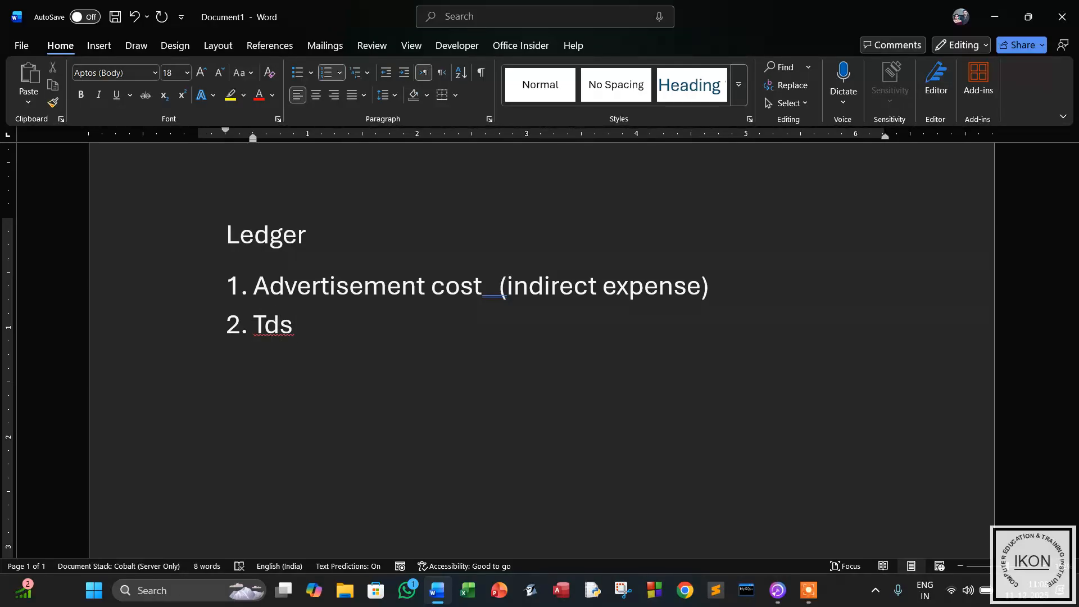
text(on ad)
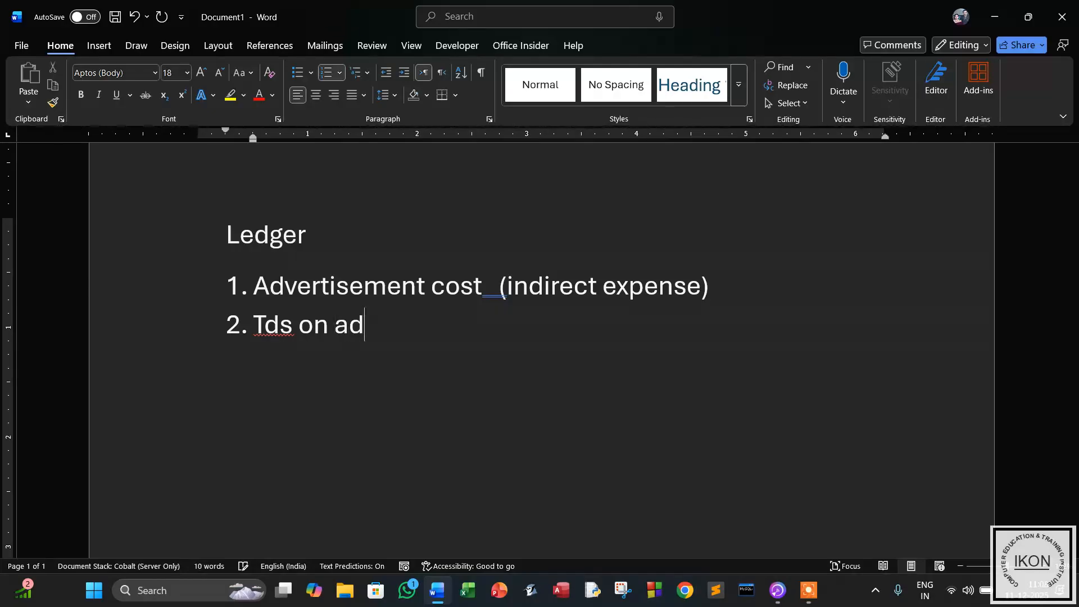
text(vertisem)
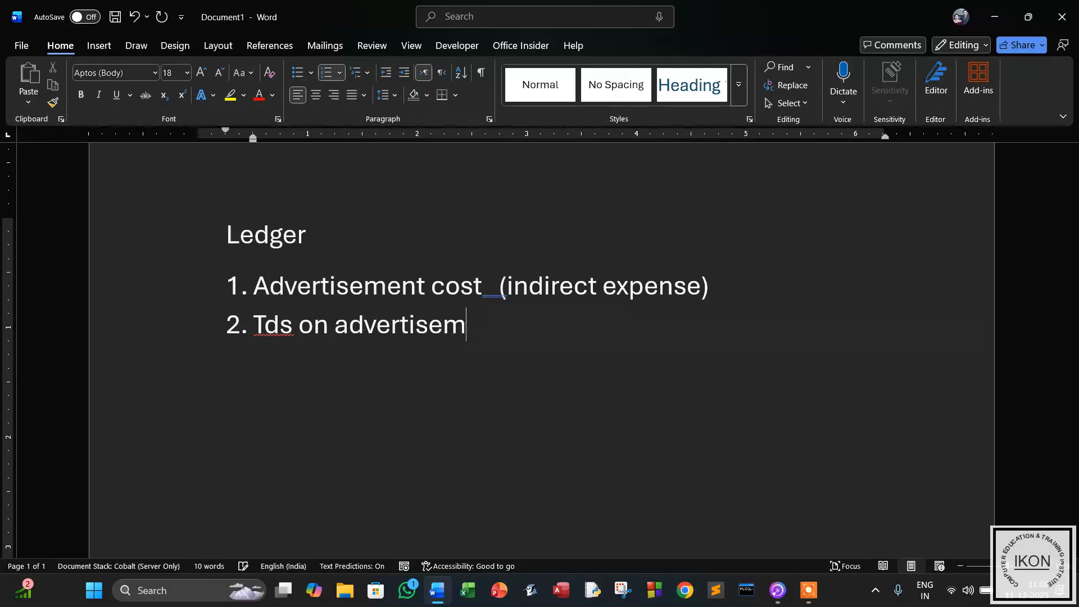
text(ent )
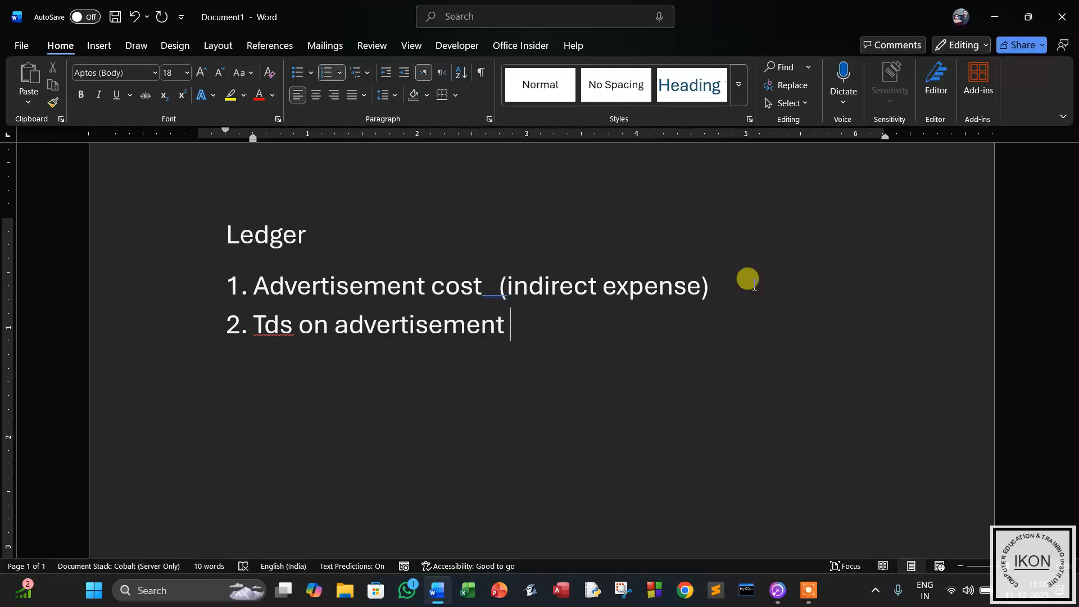
text((D)
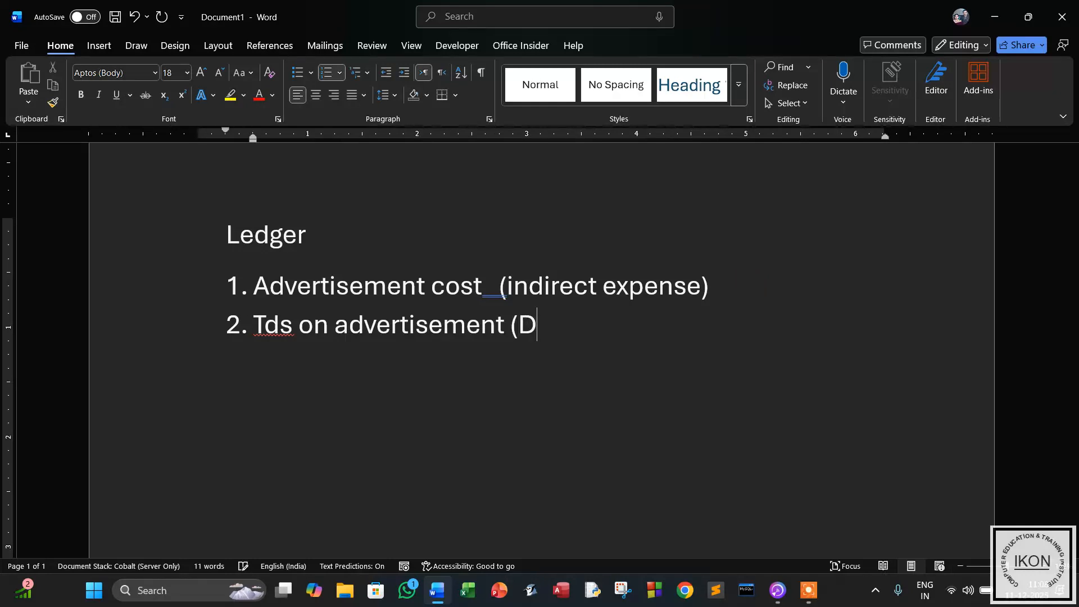
text(uties )
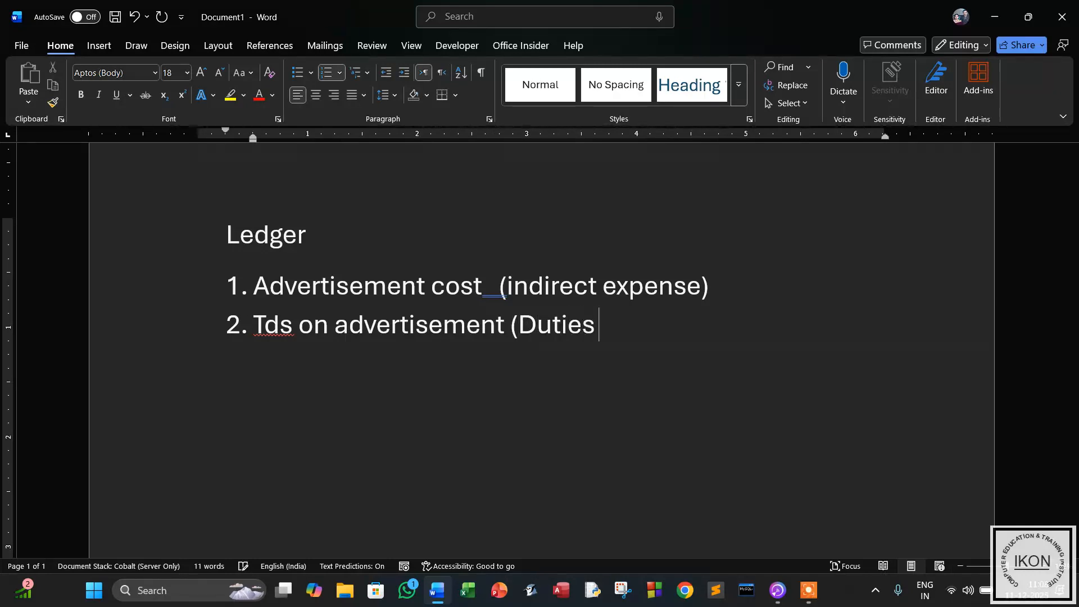
text(and)
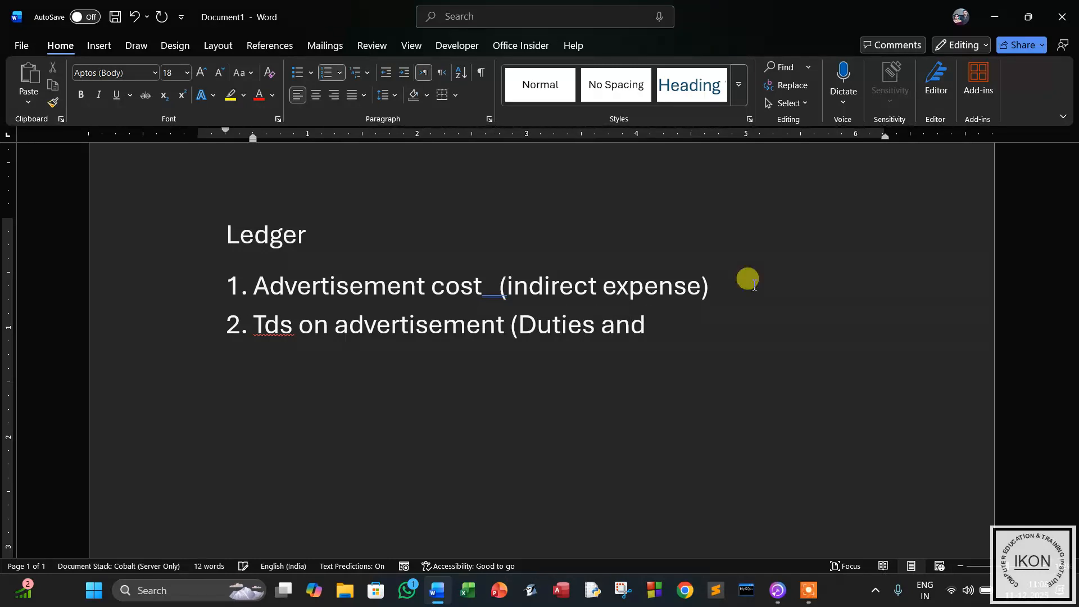
text( Taxes))
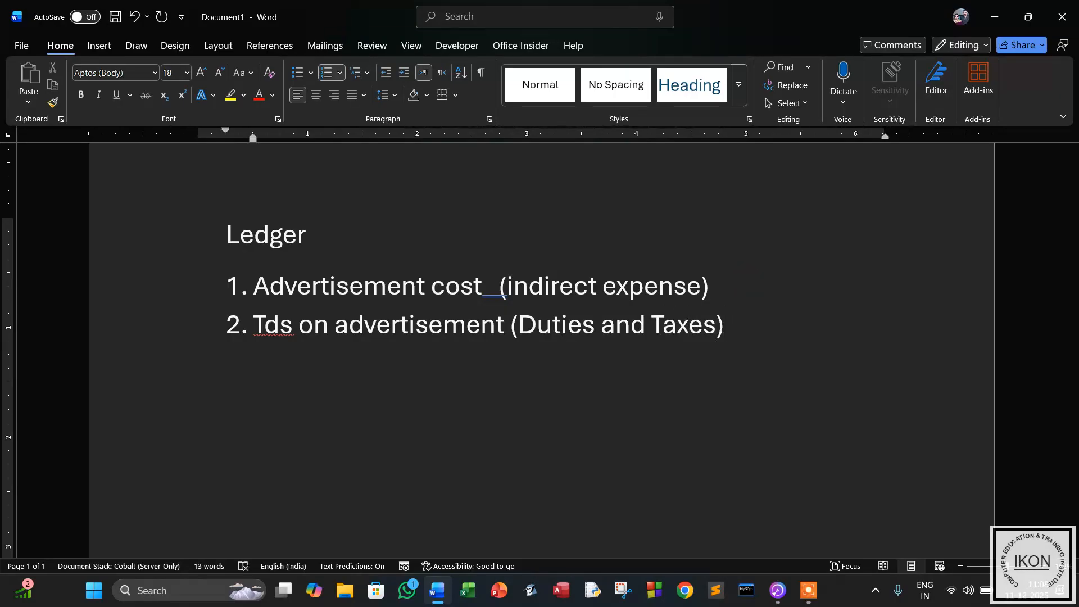
key(Return)
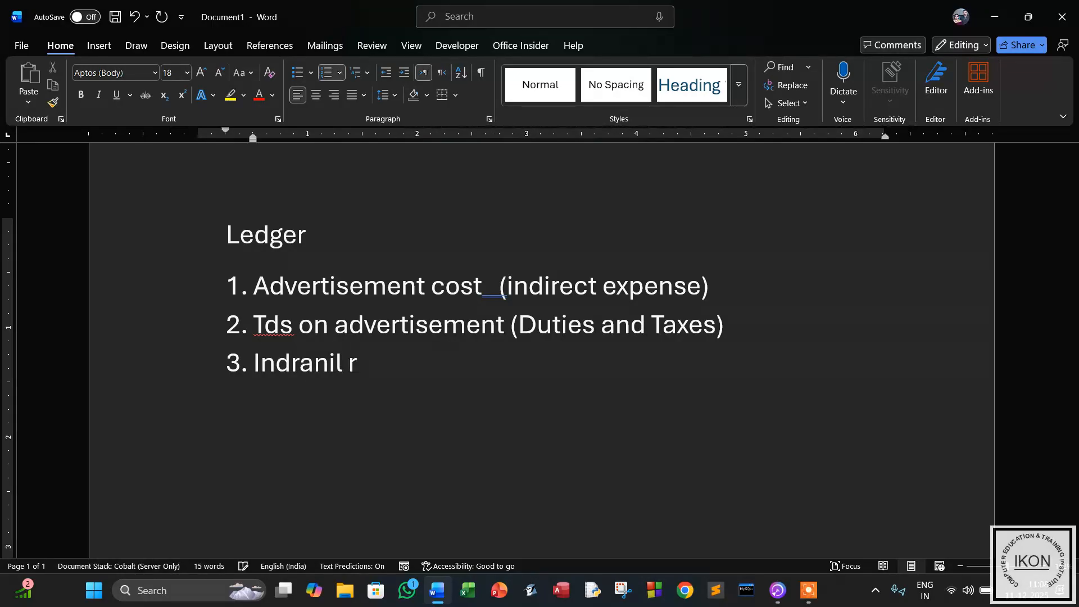
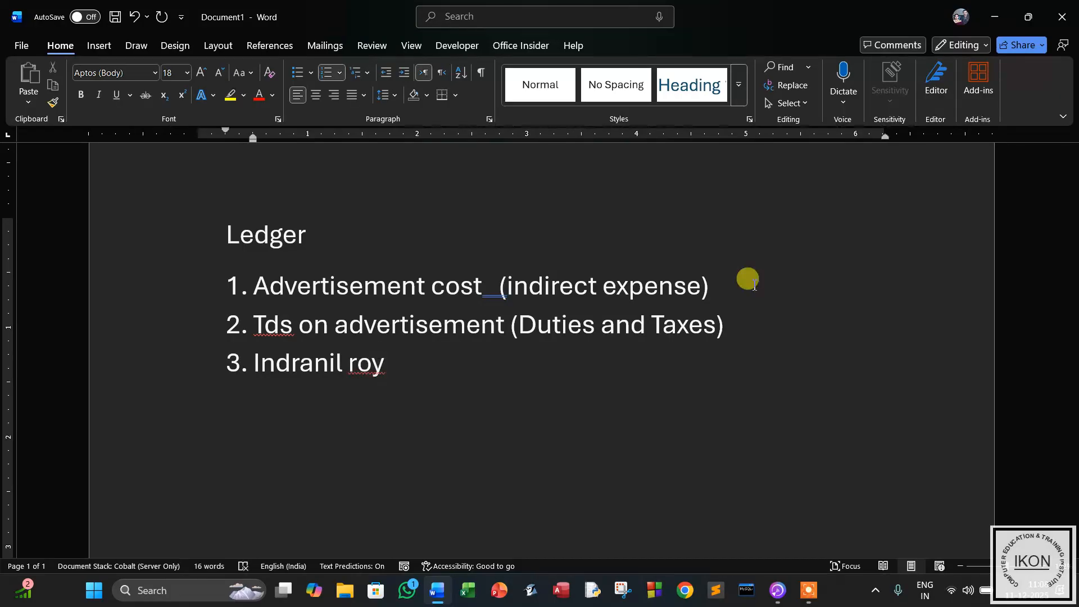
text( (Sund)
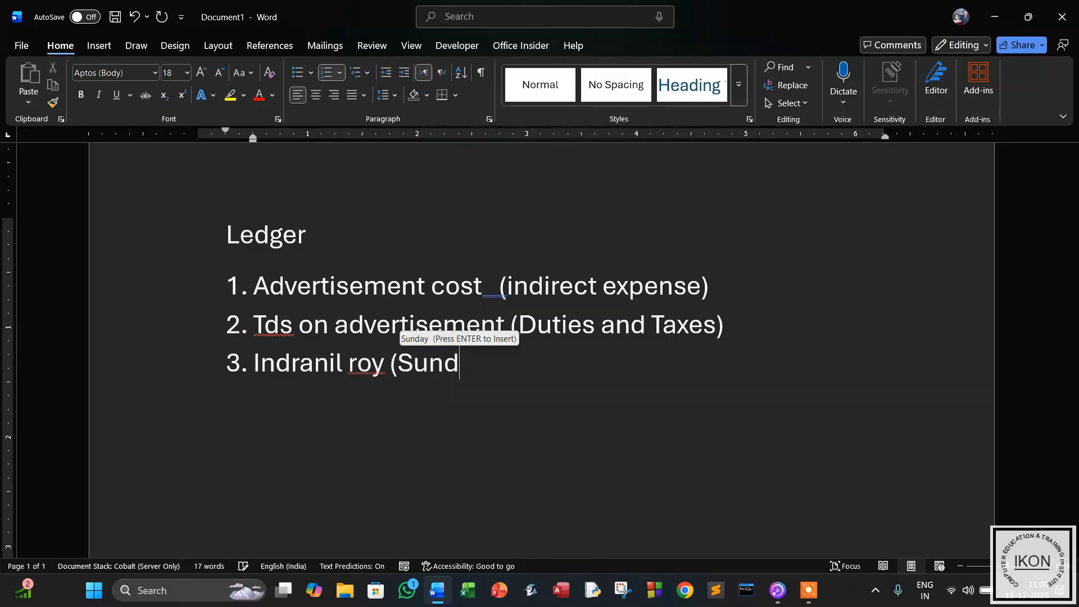
text(ry creditor)
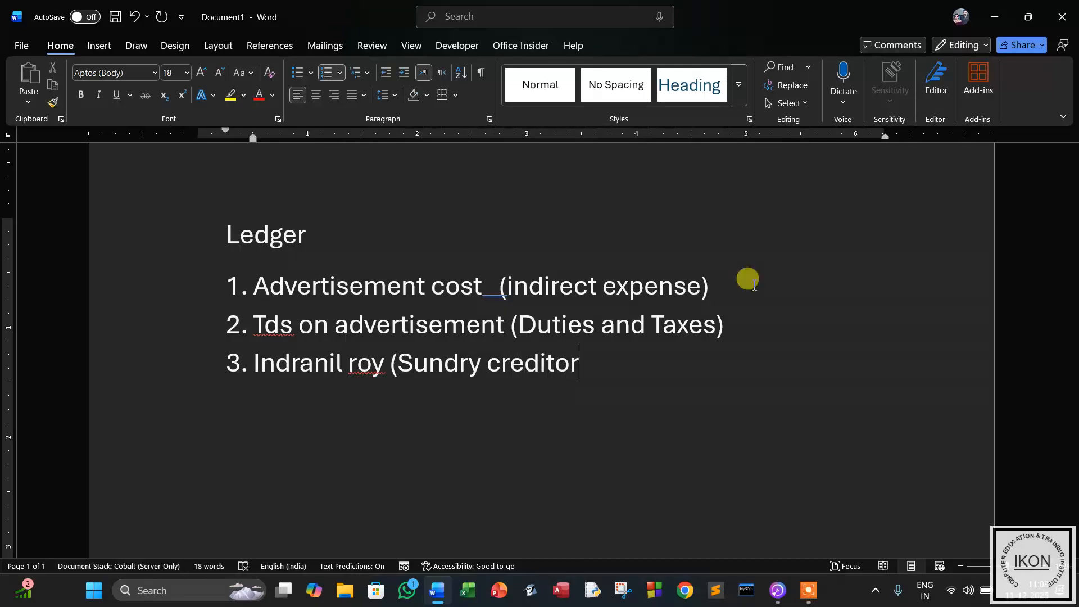
text())
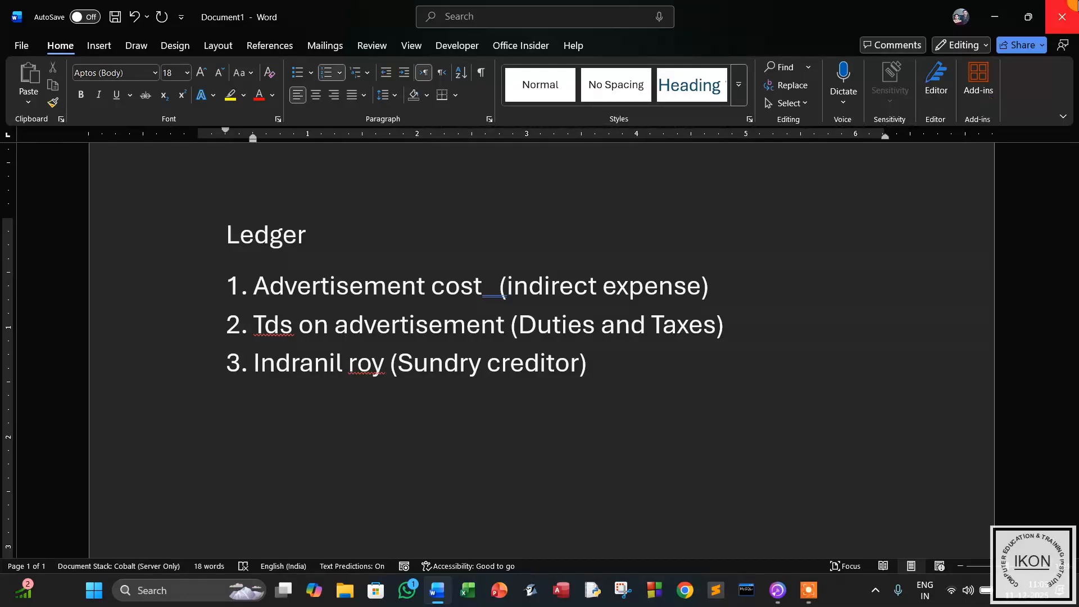
Minimize Word and start TallyPrime in educational mode.
click(995, 16)
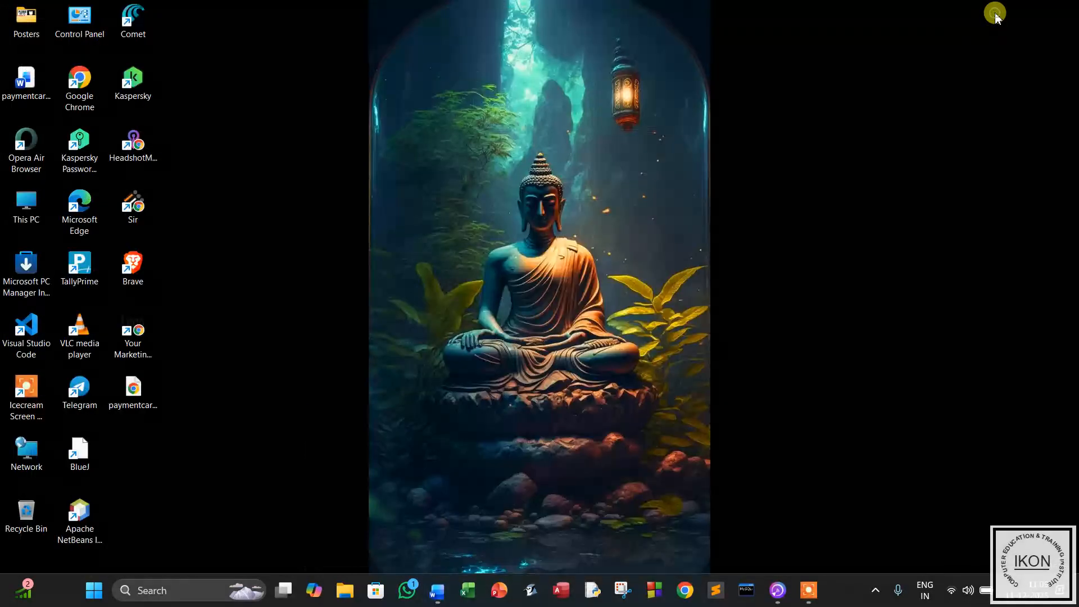
double_click(82, 263)
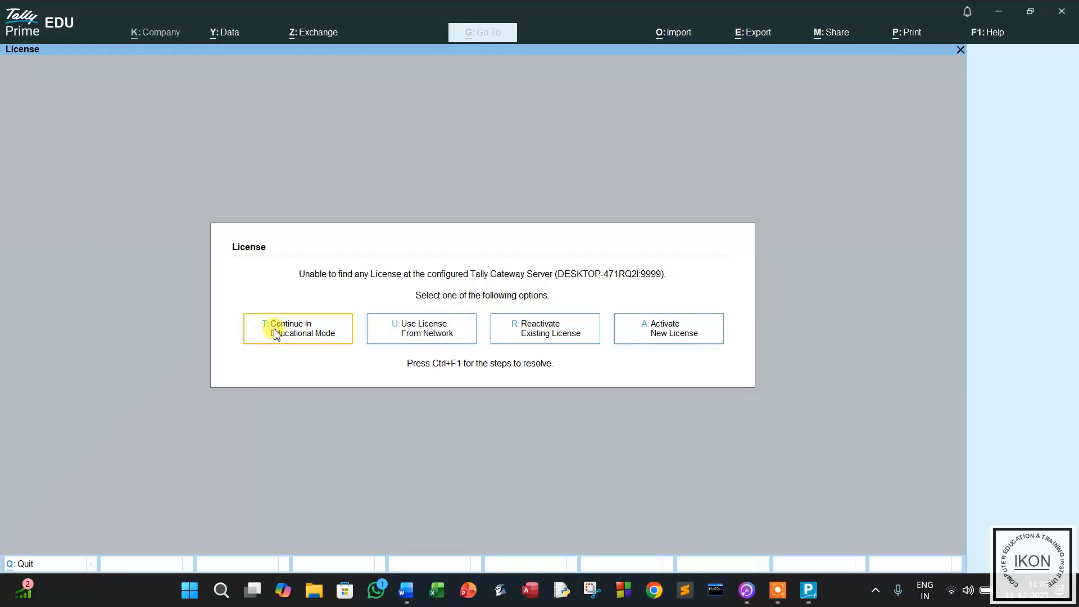
click(275, 332)
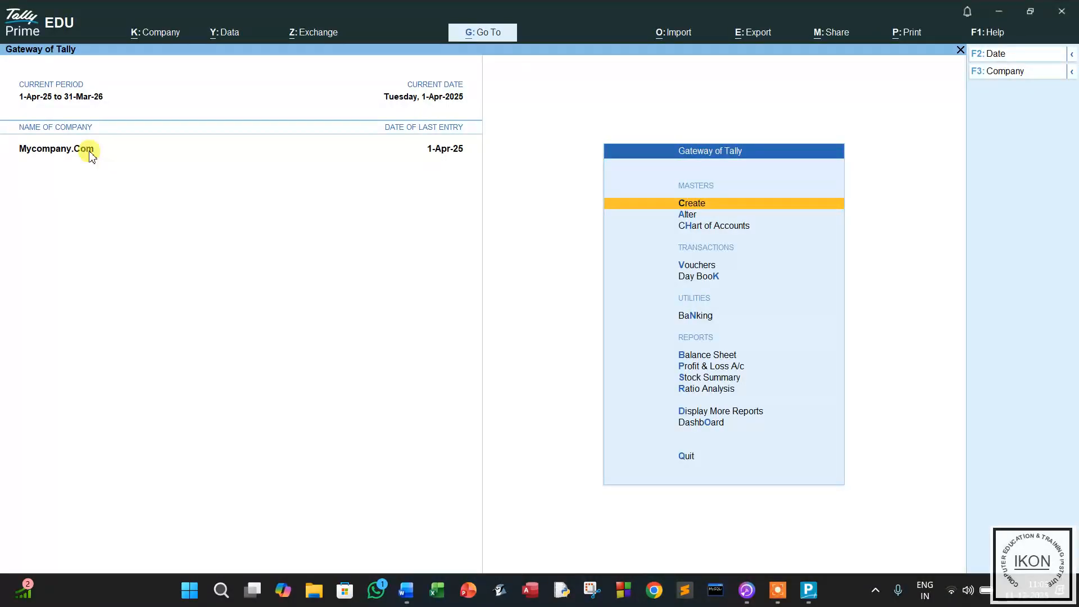
click(1072, 73)
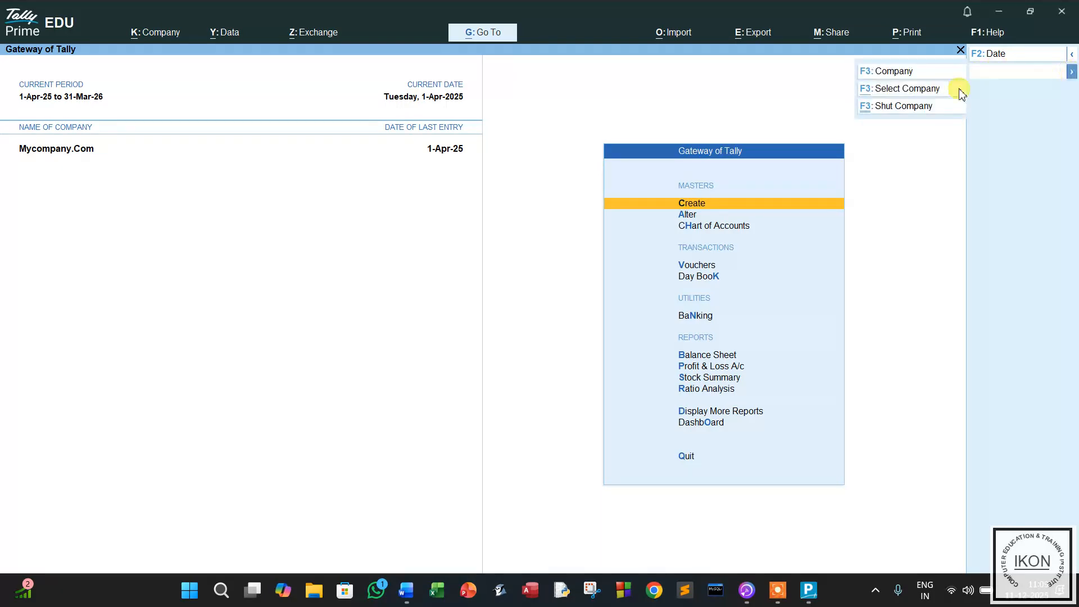
click(903, 108)
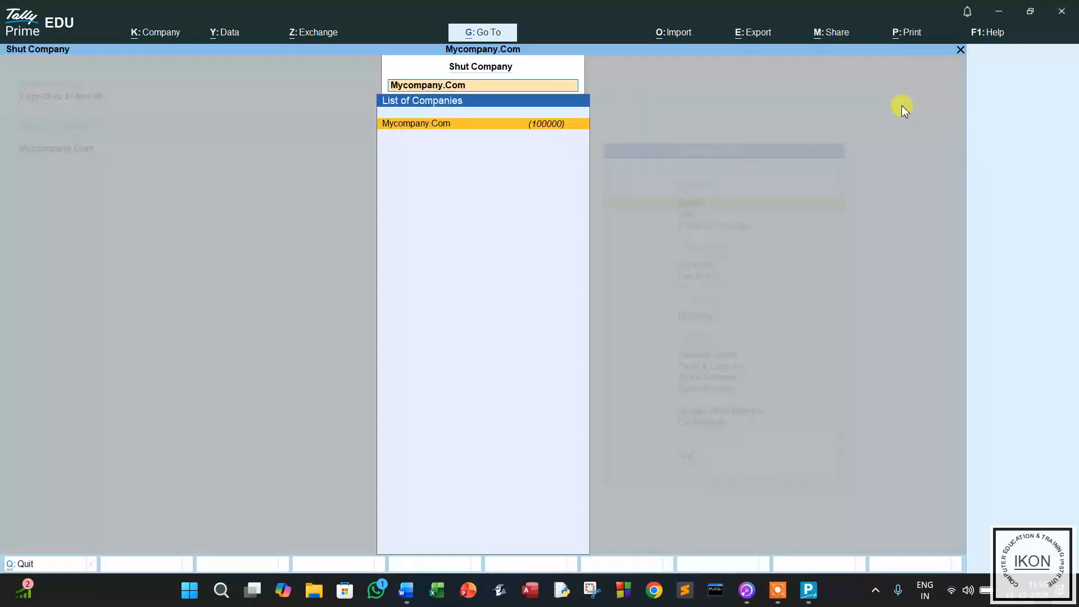
click(455, 126)
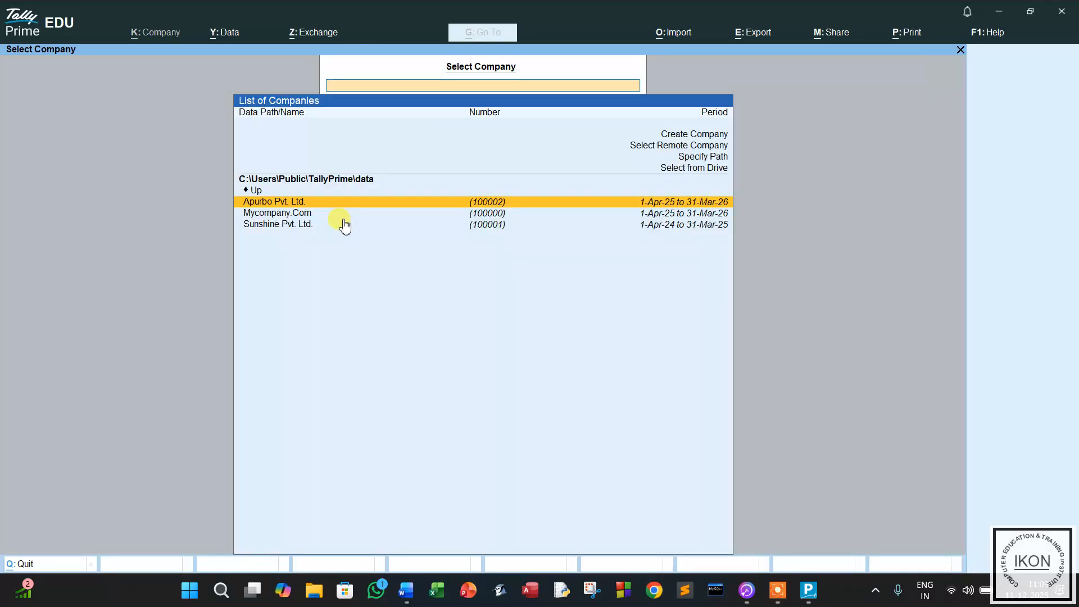
click(313, 204)
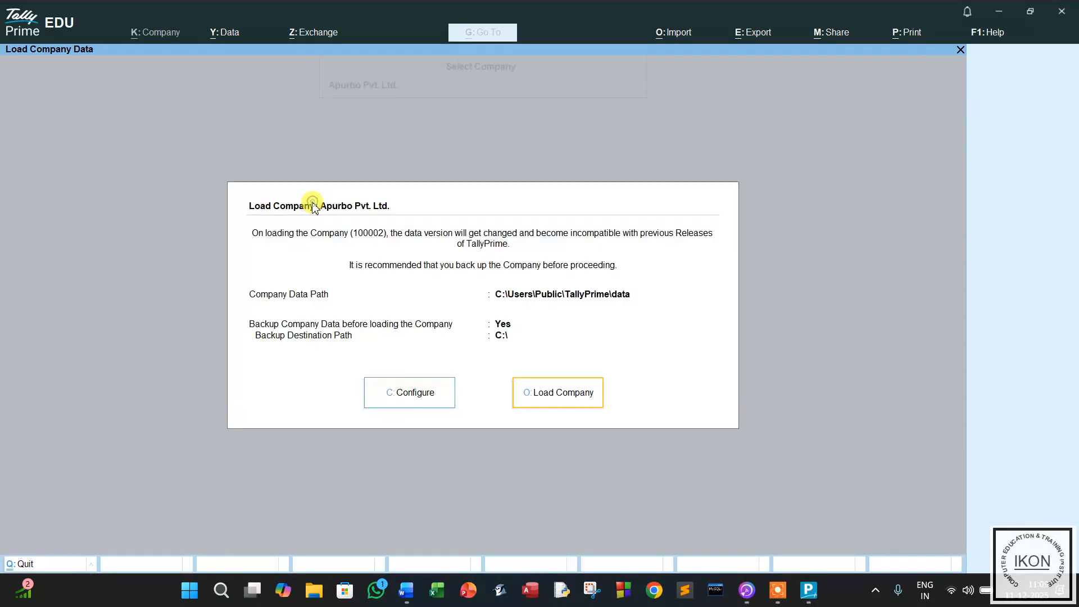
click(544, 392)
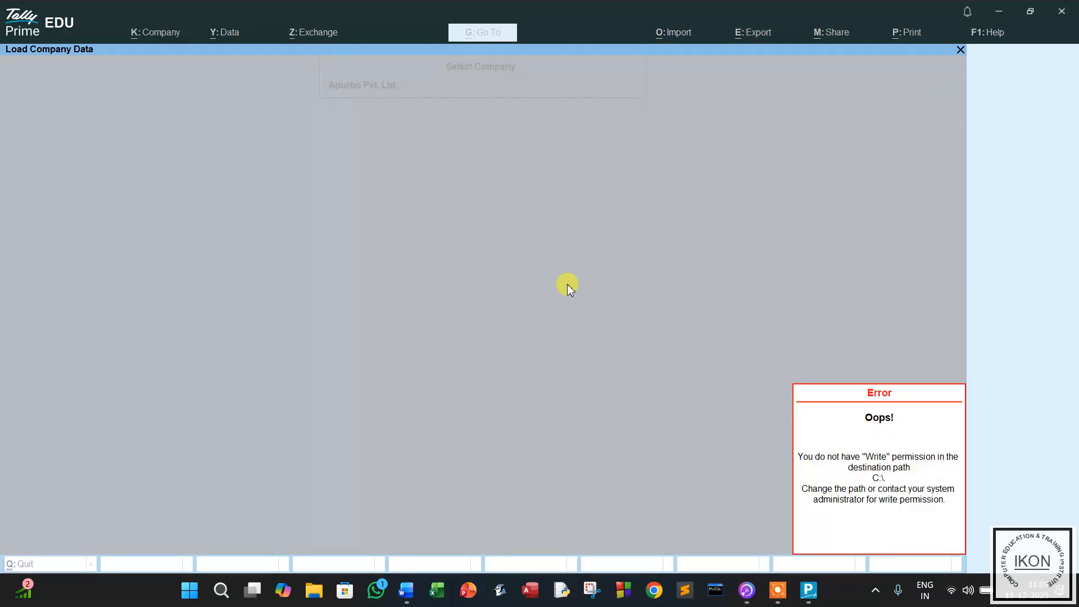
key(Escape)
key(Escape)
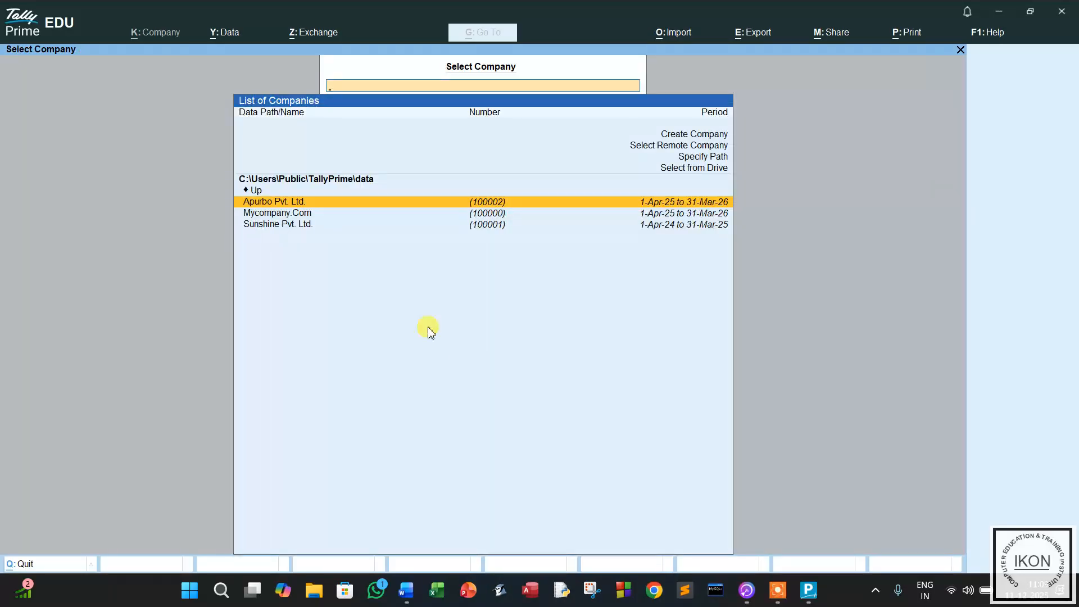
click(268, 224)
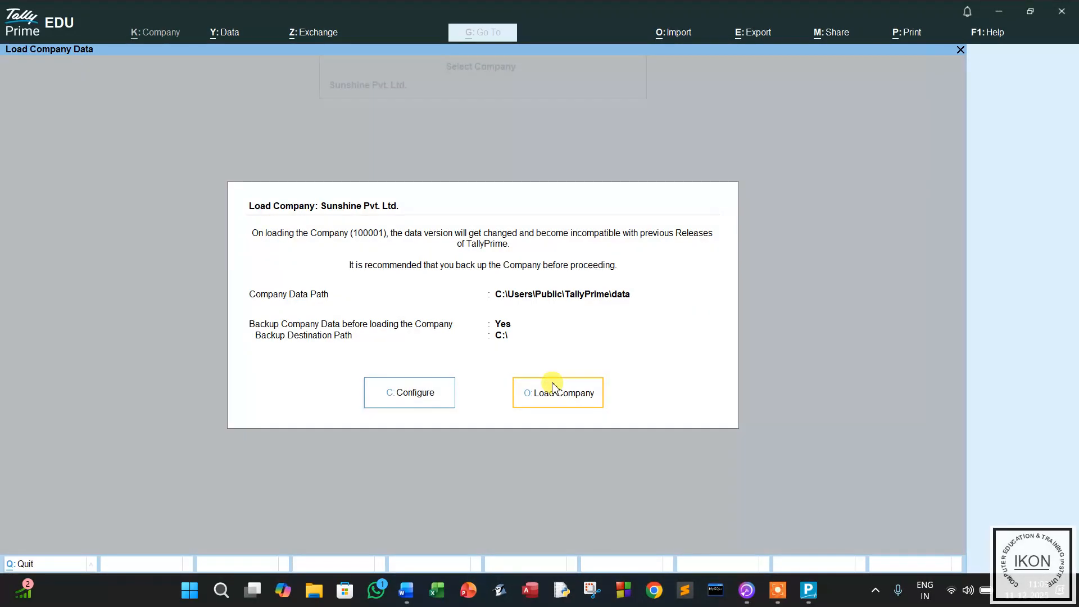
click(553, 388)
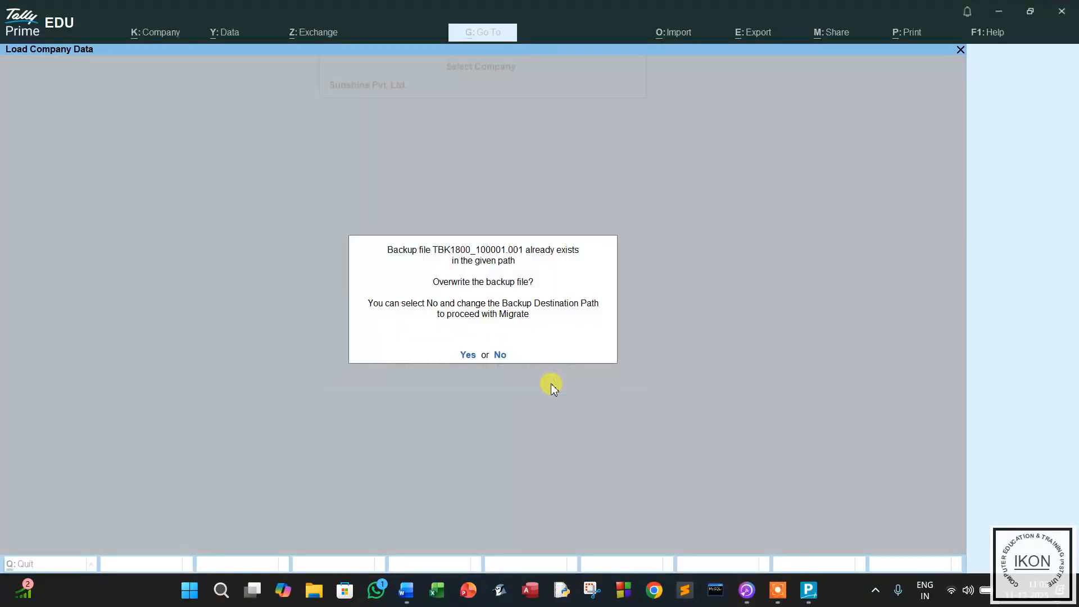
click(518, 354)
key(Escape)
key(Escape)
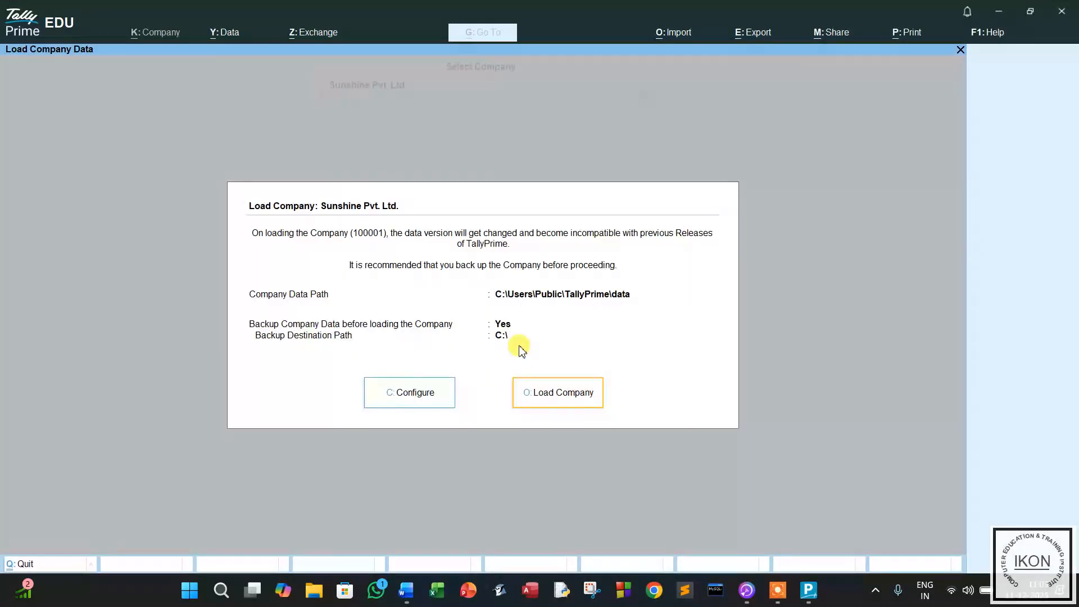
key(Escape)
key(Escape)
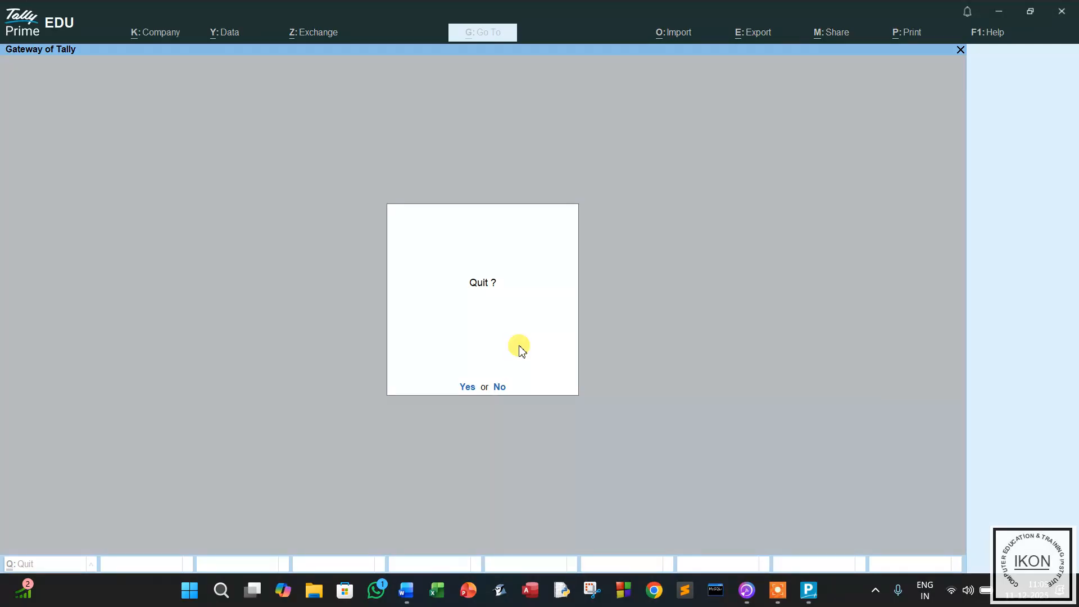
key(Escape)
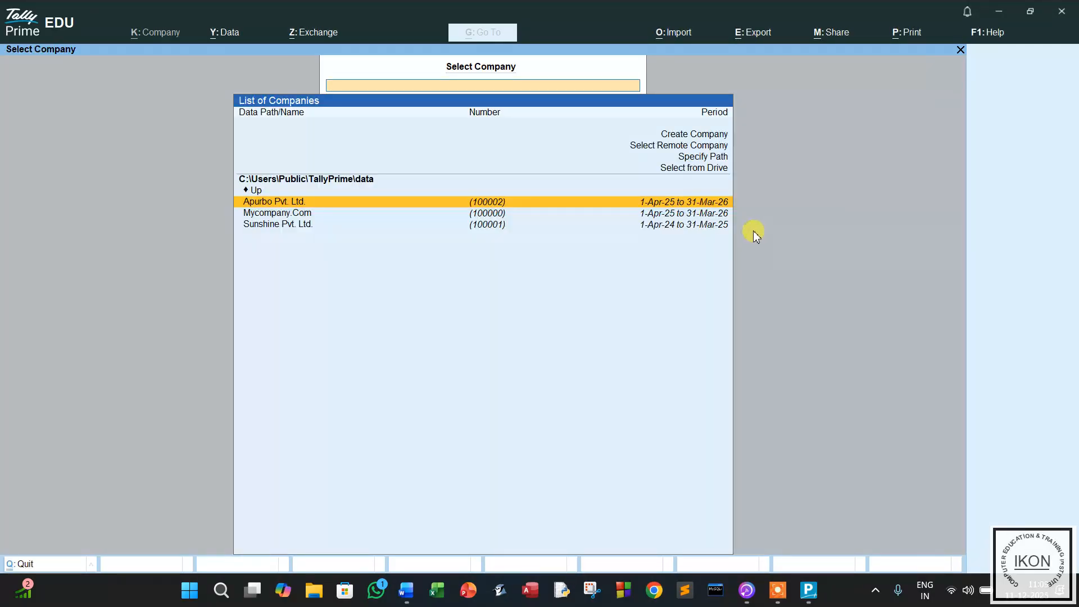
click(263, 217)
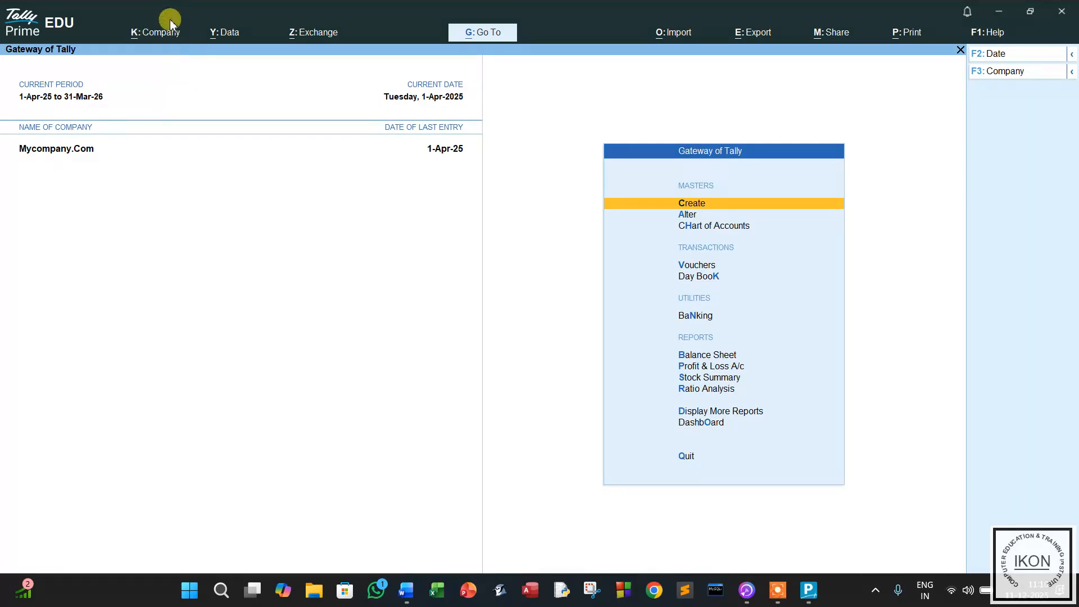
Open Mycompany.Com's company features and step past the GST details to the TDS setting.
click(157, 32)
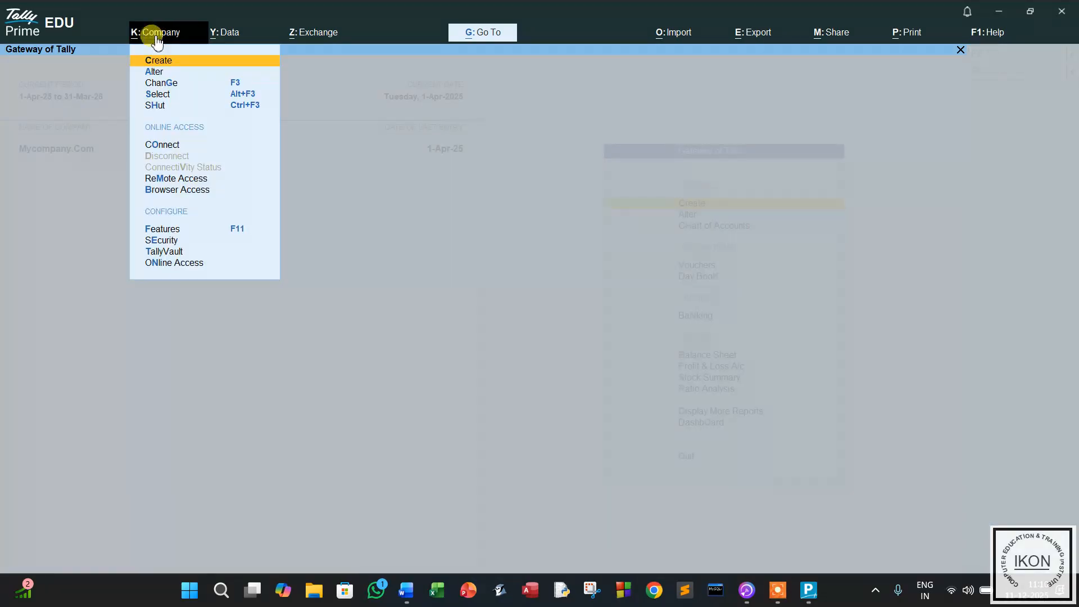
click(160, 231)
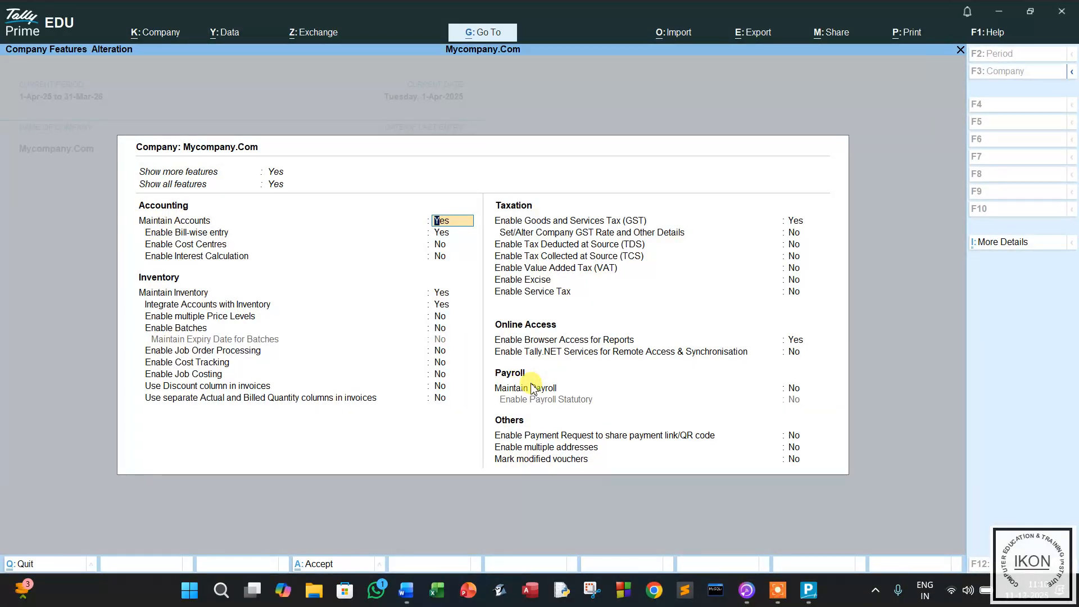
key(Down)
key(Down)
key(Down)
key(Down)
key(Down)
key(Down)
key(Down)
key(Down)
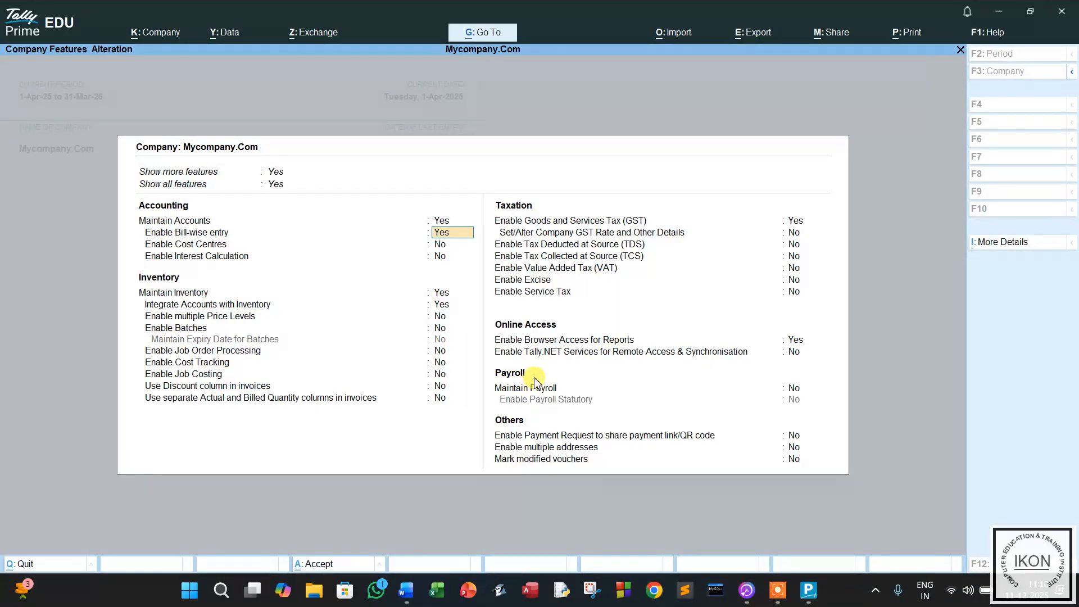
key(Down)
key(Down)
key(Down)
key(Down)
key(Down)
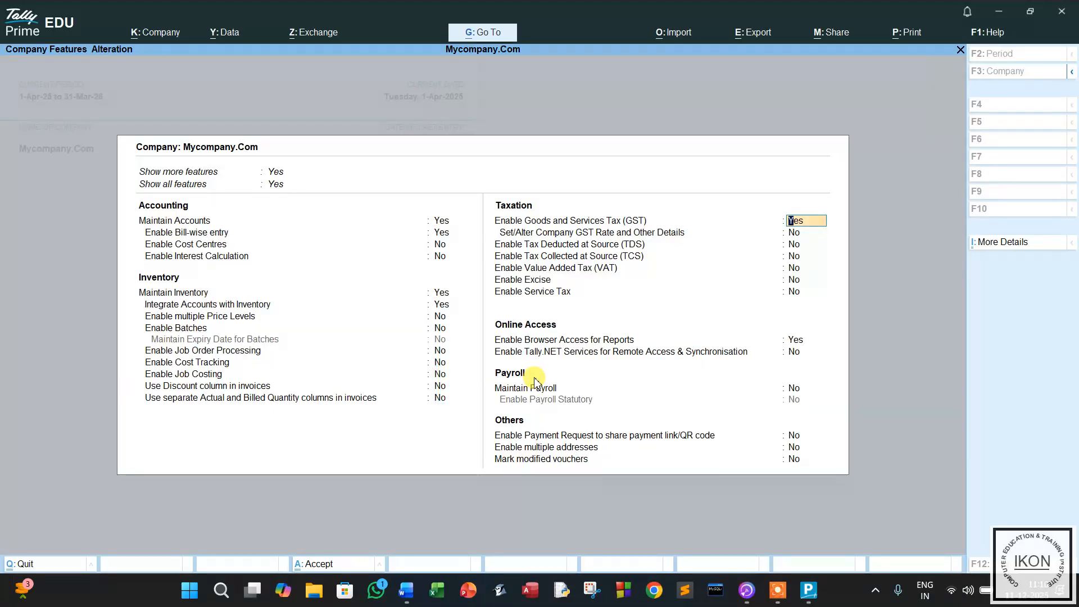
key(Return)
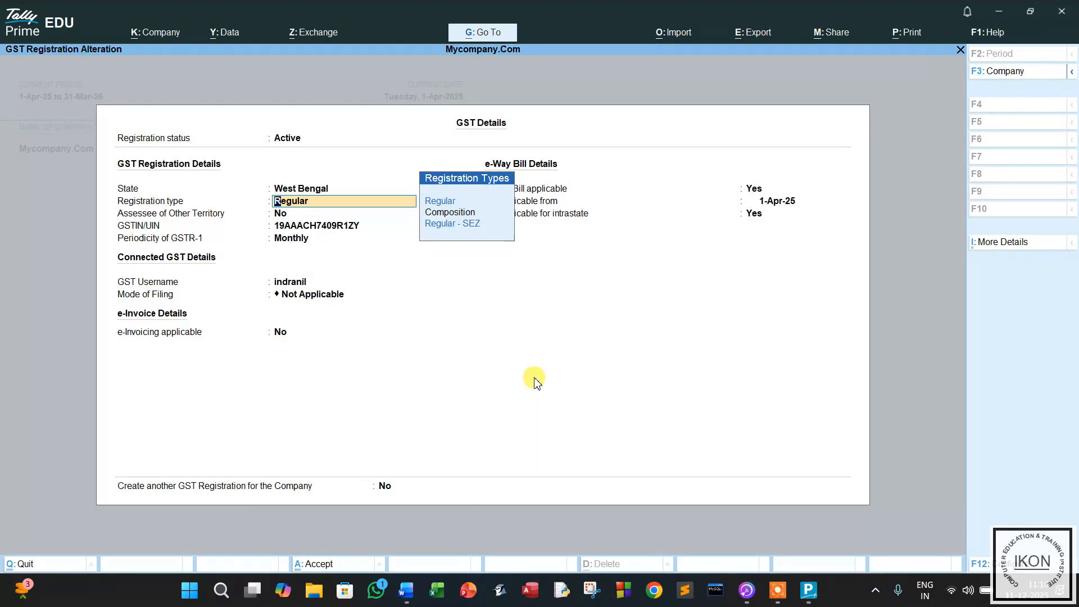
key(BackSpace)
key(Escape)
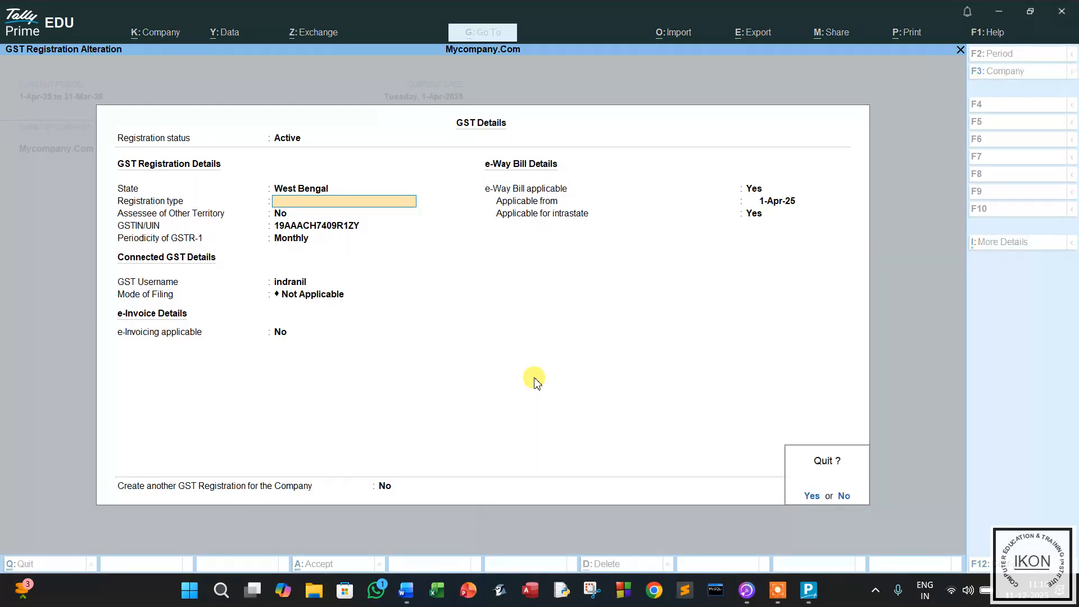
key(Return)
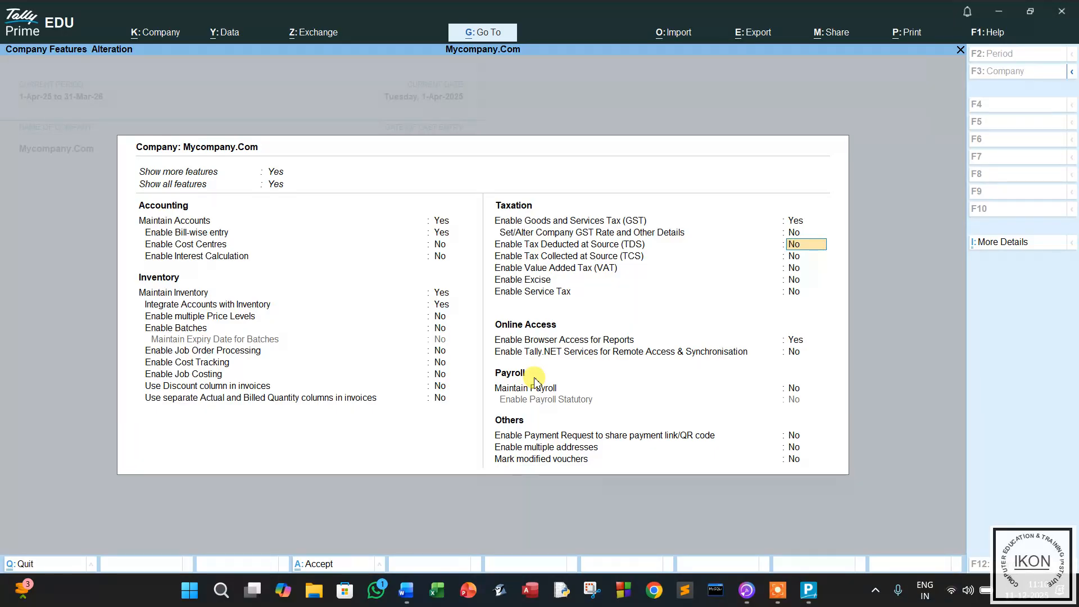
Enable TDS and enter both TAN numbers, deductor type Company and branch Kolkata North.
text(y)
key(Return)
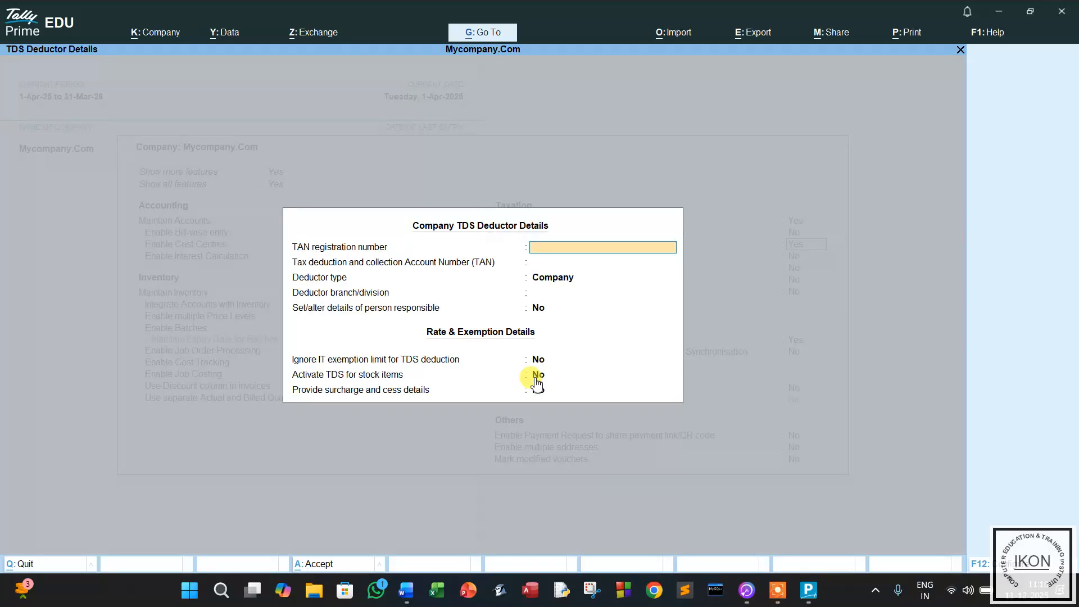
text(WB123456789)
key(Return)
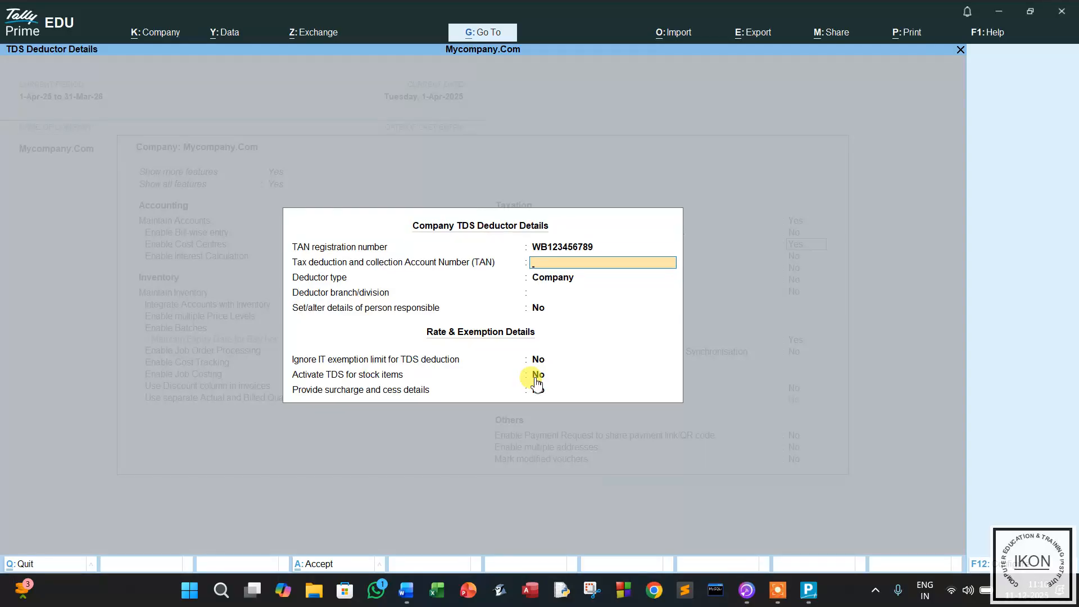
text(WB12345678)
key(Return)
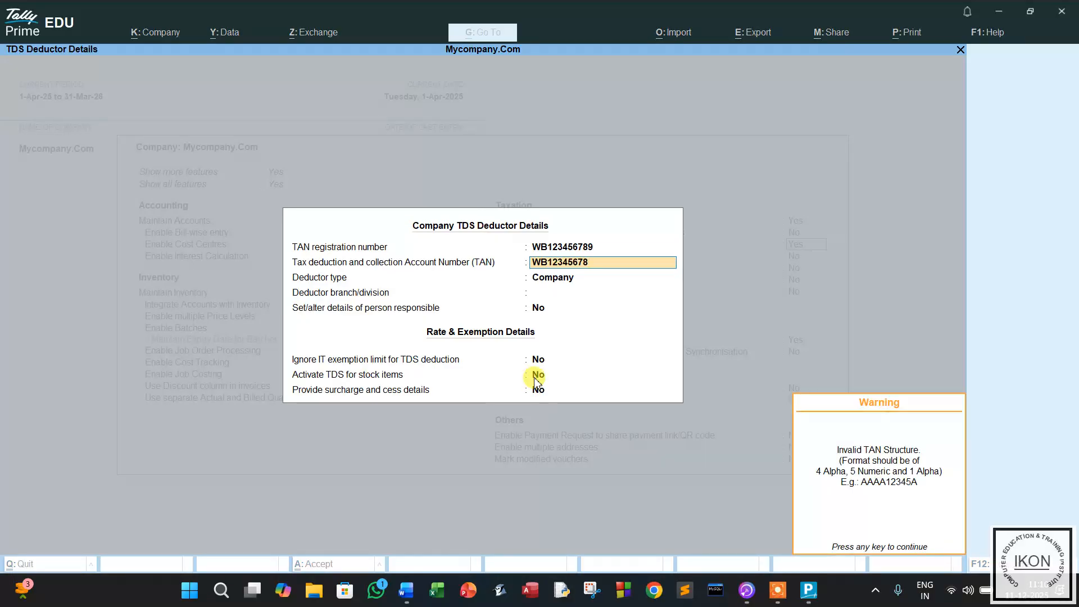
key(Return)
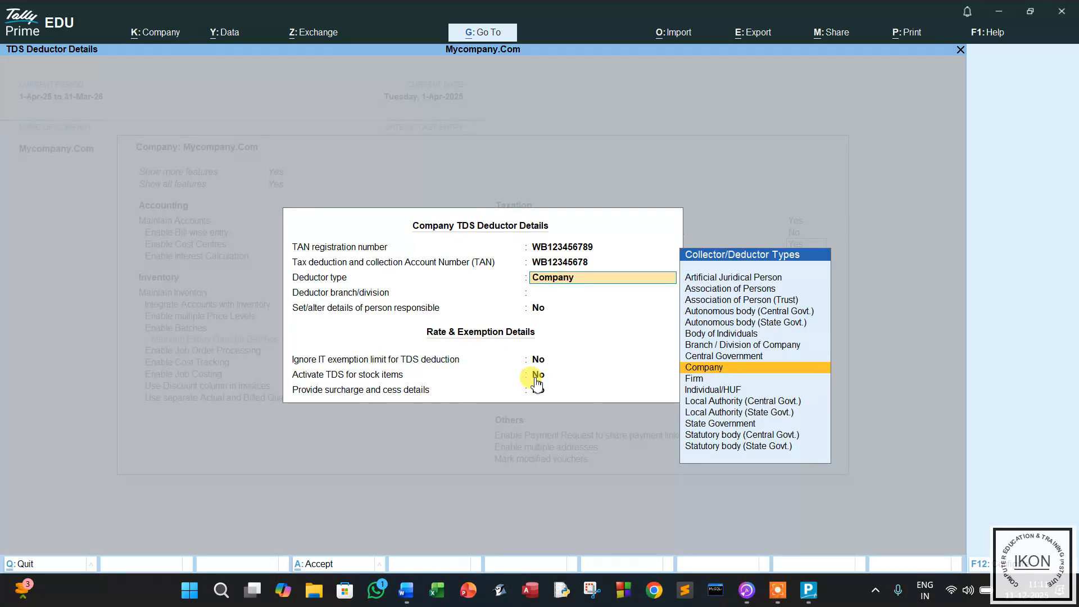
key(Return)
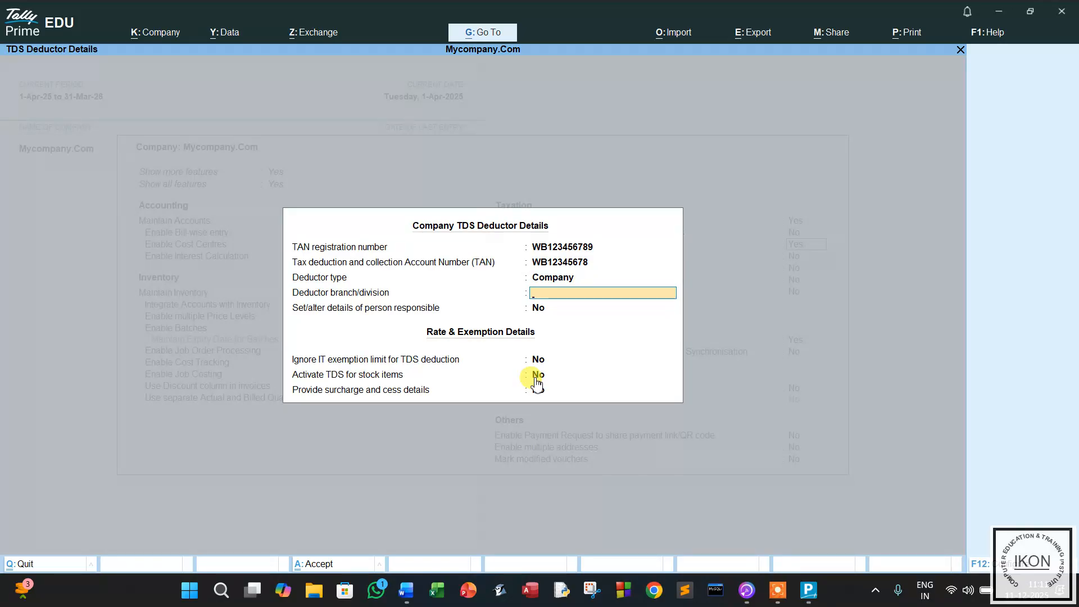
text(Kolkata North)
key(Return)
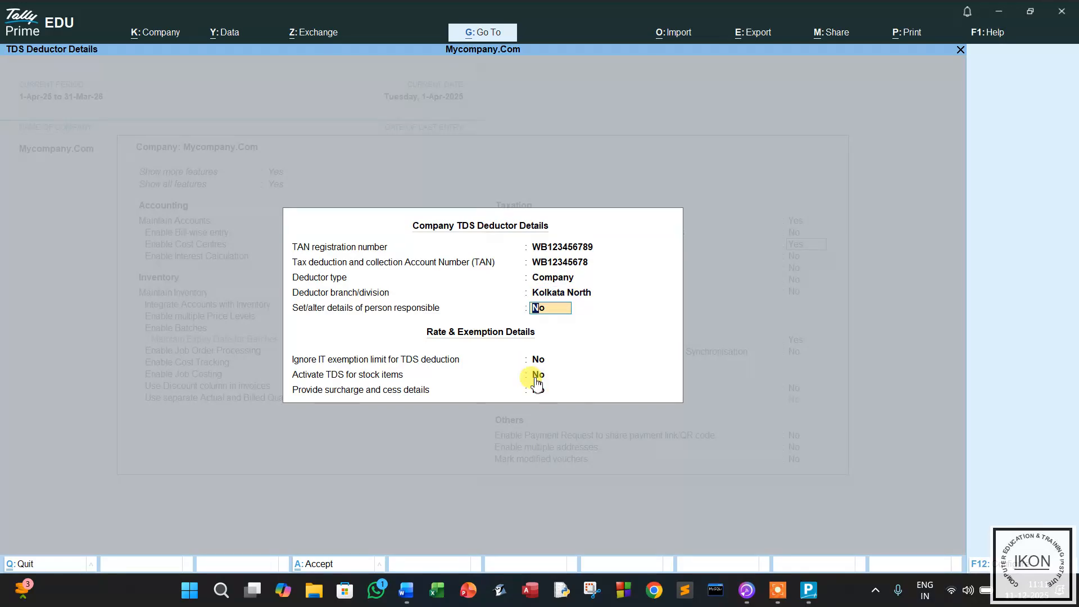
Enter the responsible person's name, parent's name and designation Chief Accountant.
text(y)
key(Return)
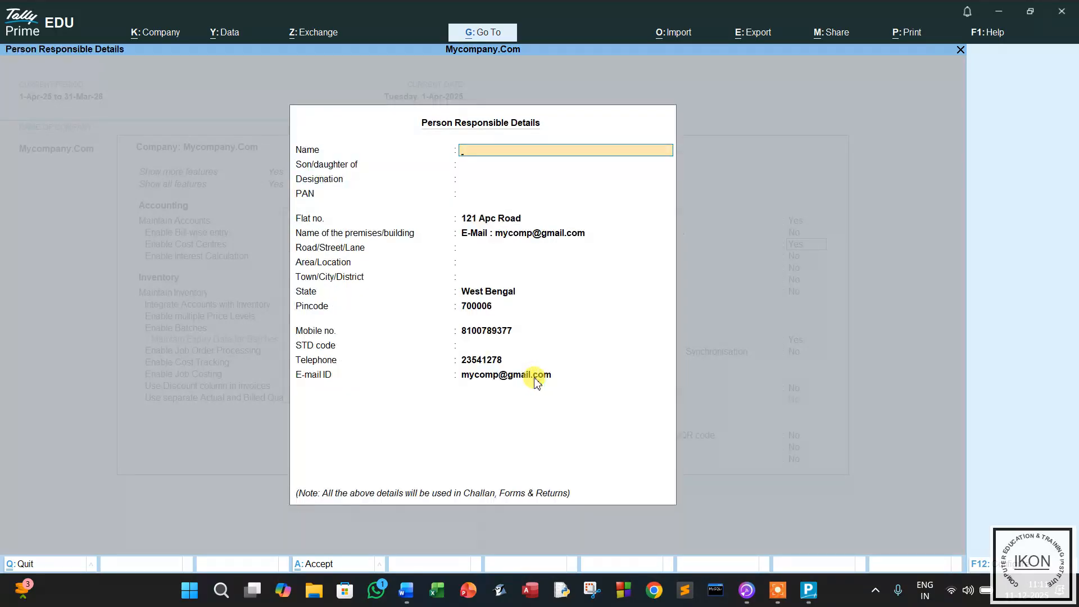
key(Return)
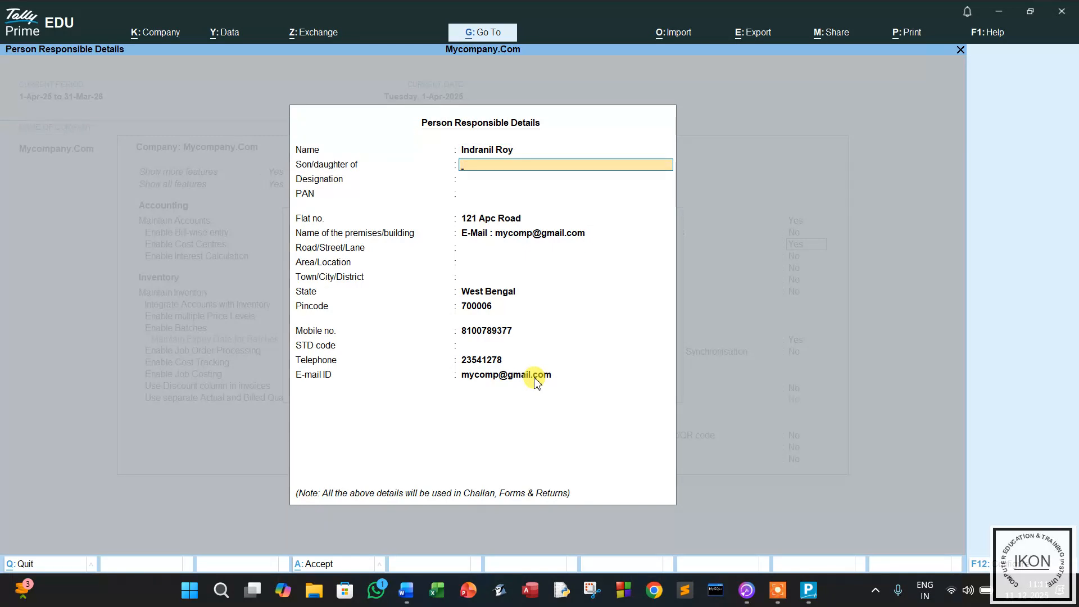
key(Return)
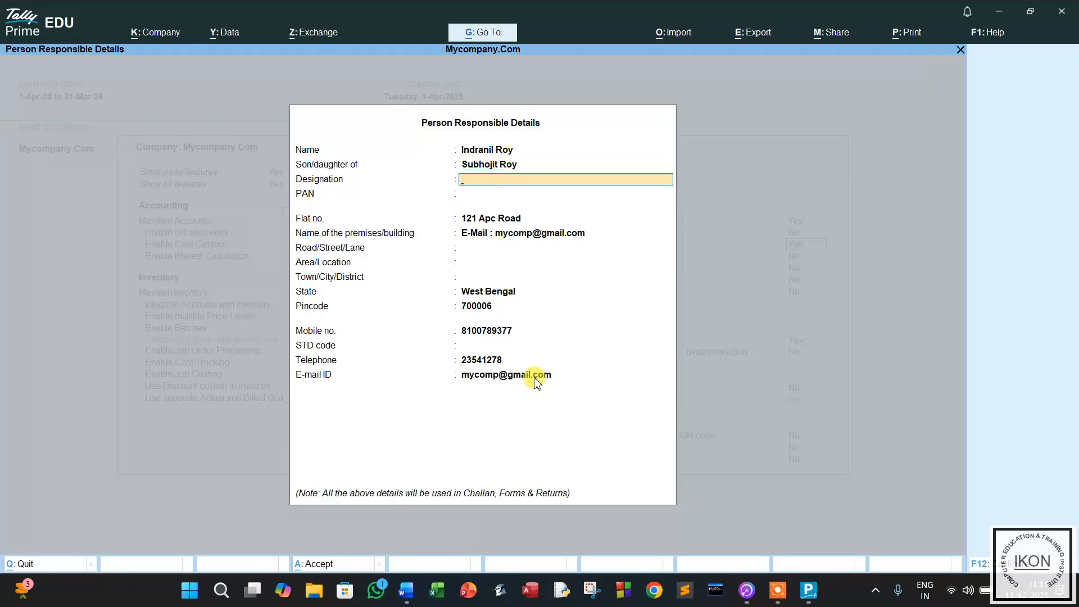
text(Chief Accountant)
key(Return)
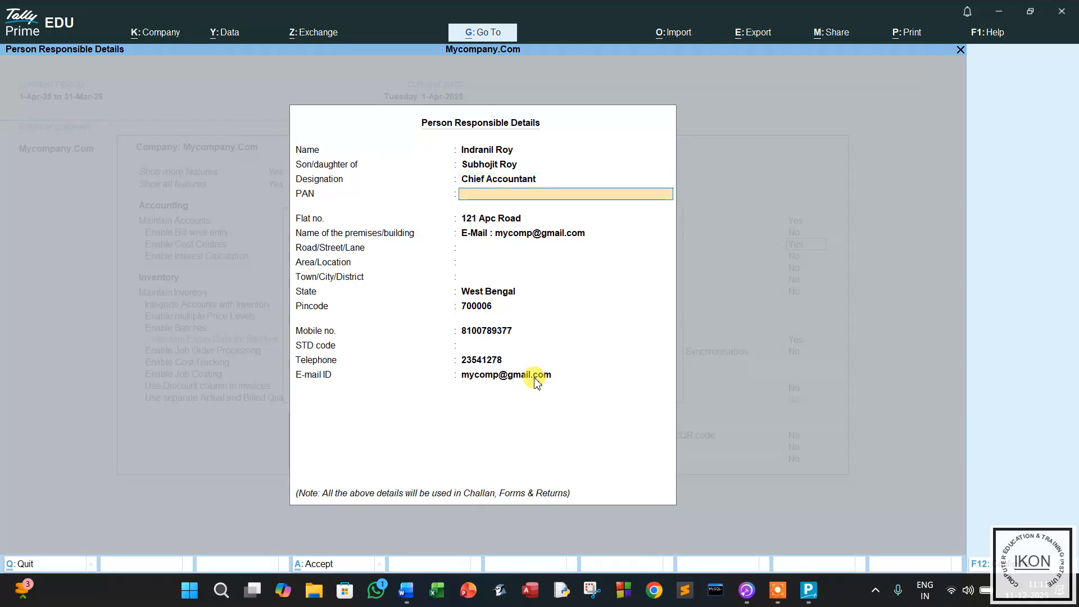
Enter the responsible person's PAN and clear the wrong value from the premises field.
key(Return)
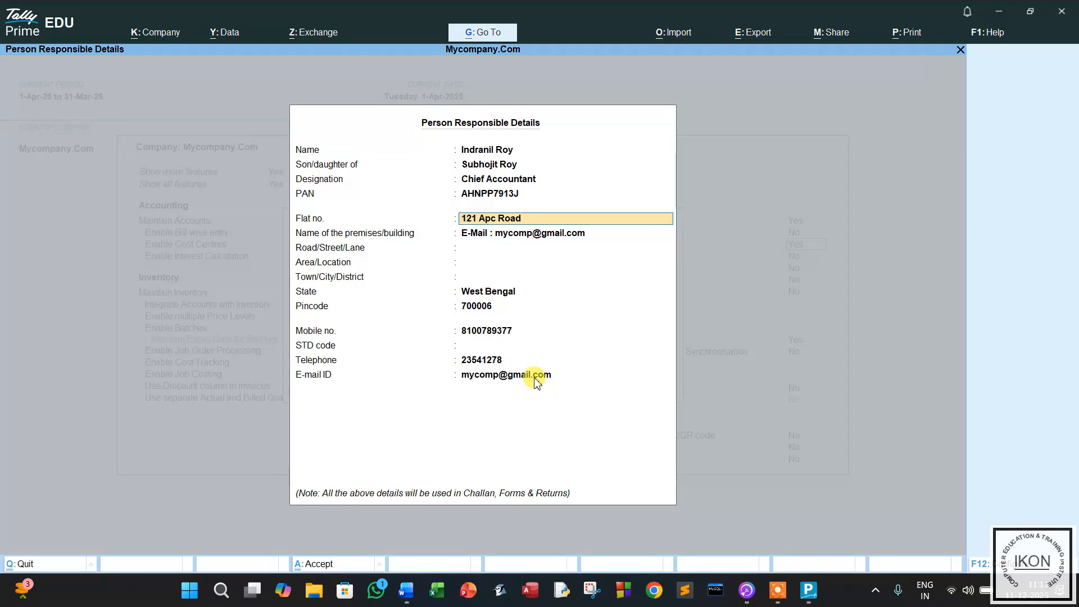
key(Return)
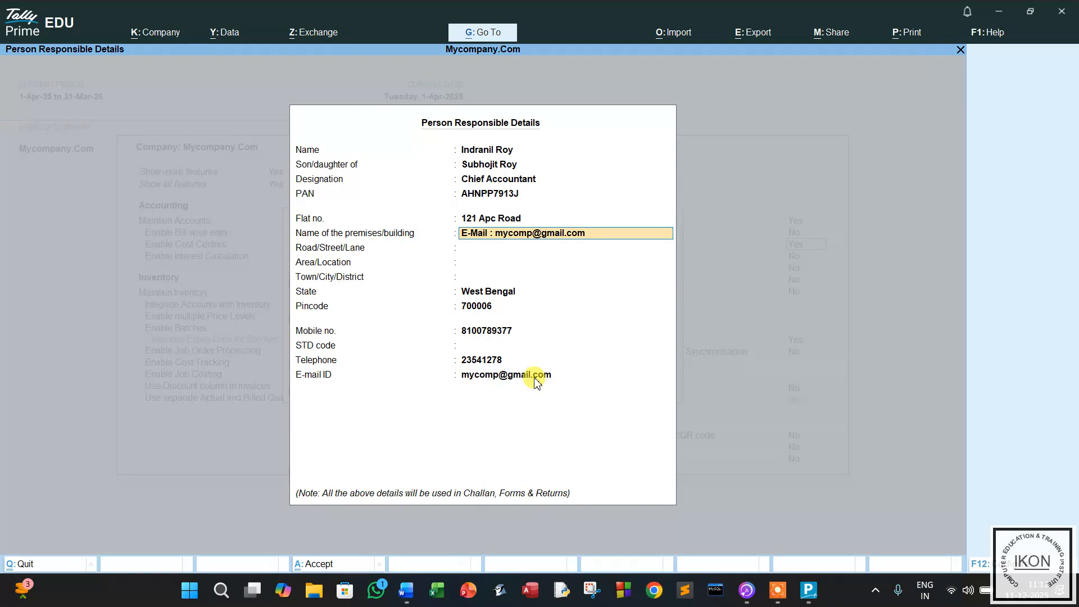
key(BackSpace)
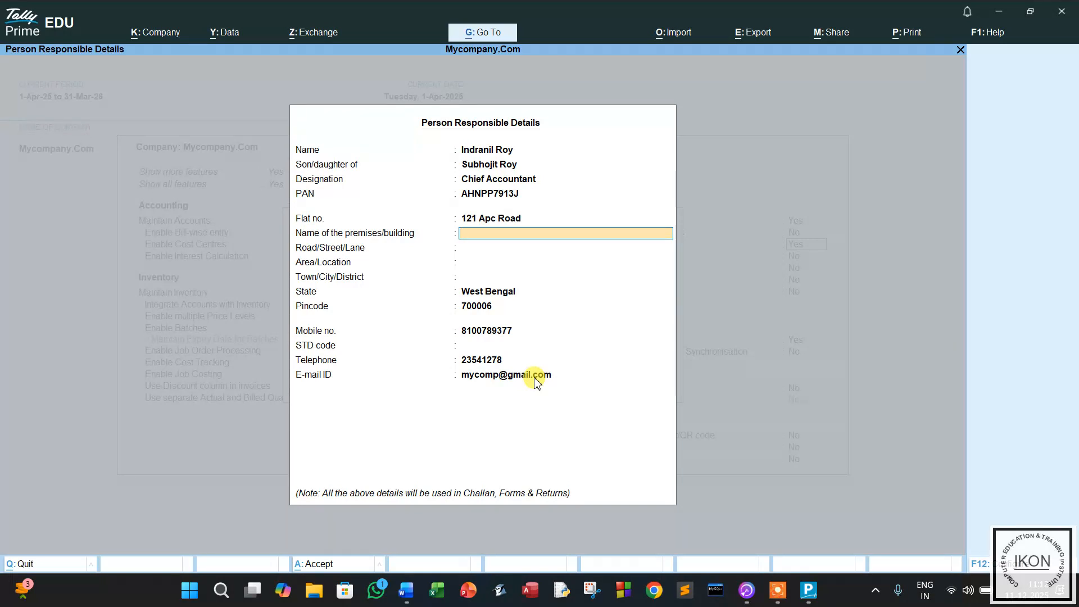
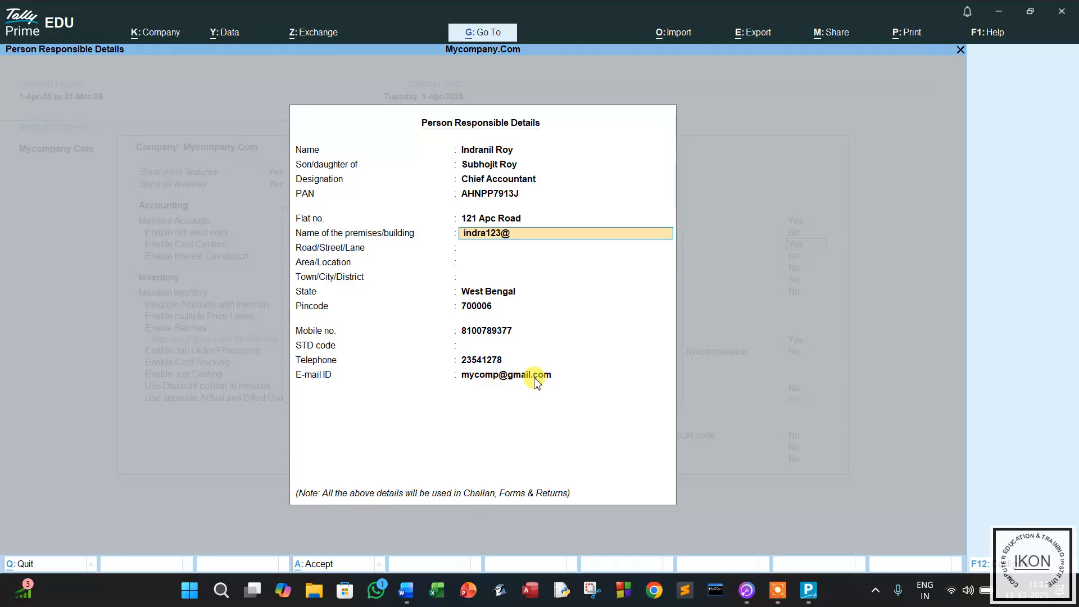
Fill in the premises, road, area and city fields of the responsible person's address.
key(Return)
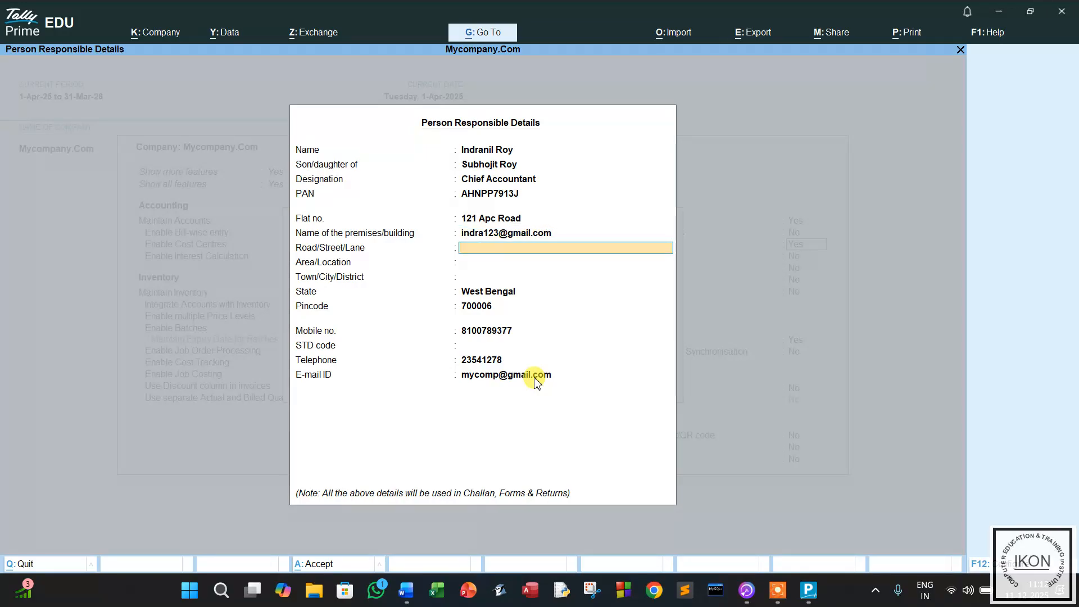
key(Return)
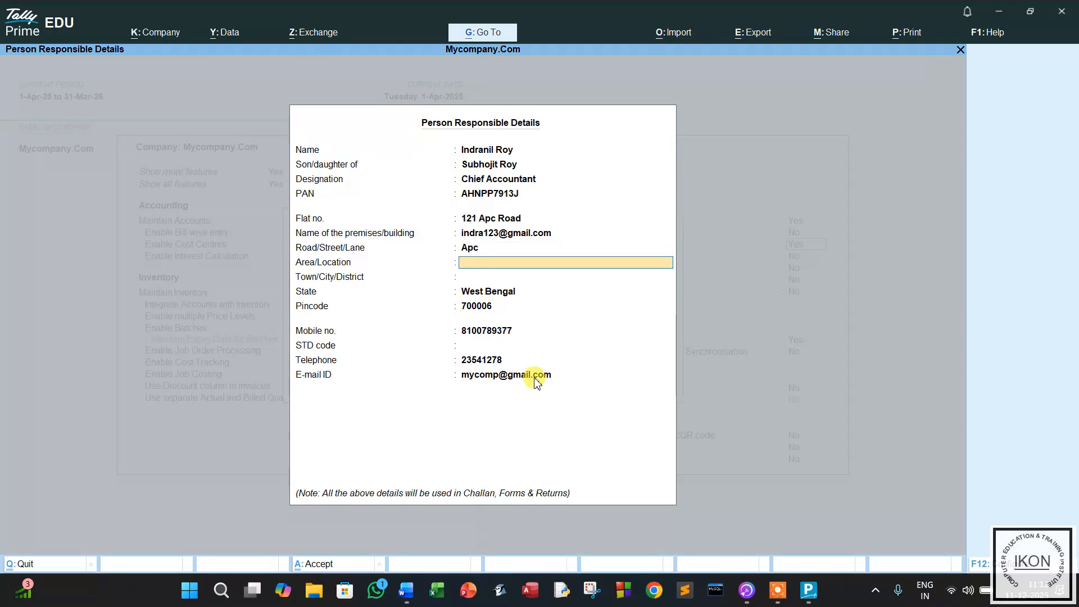
key(Return)
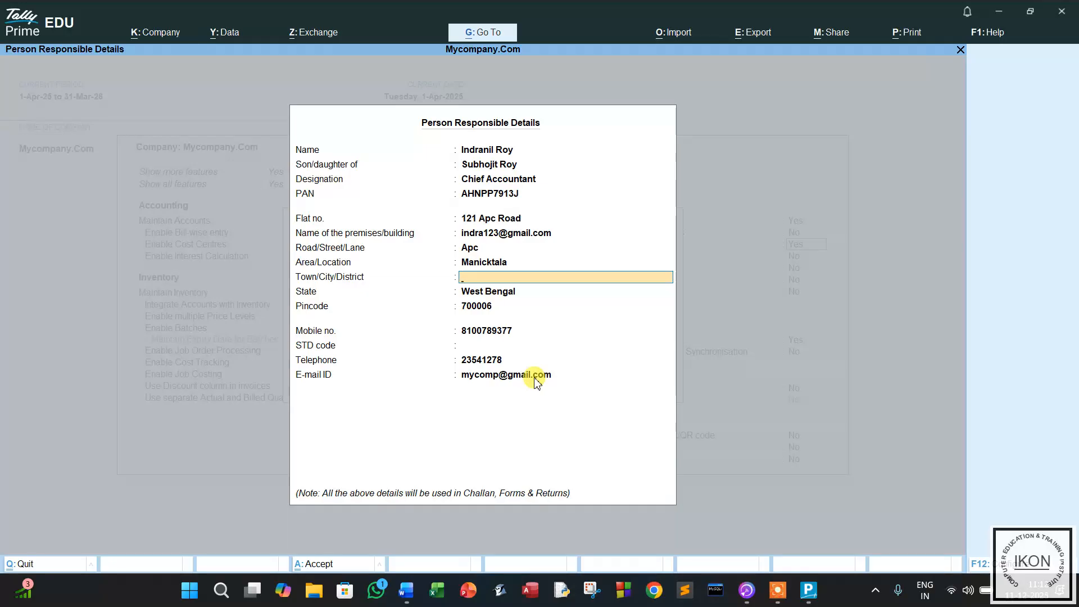
text(Kolkata)
key(Return)
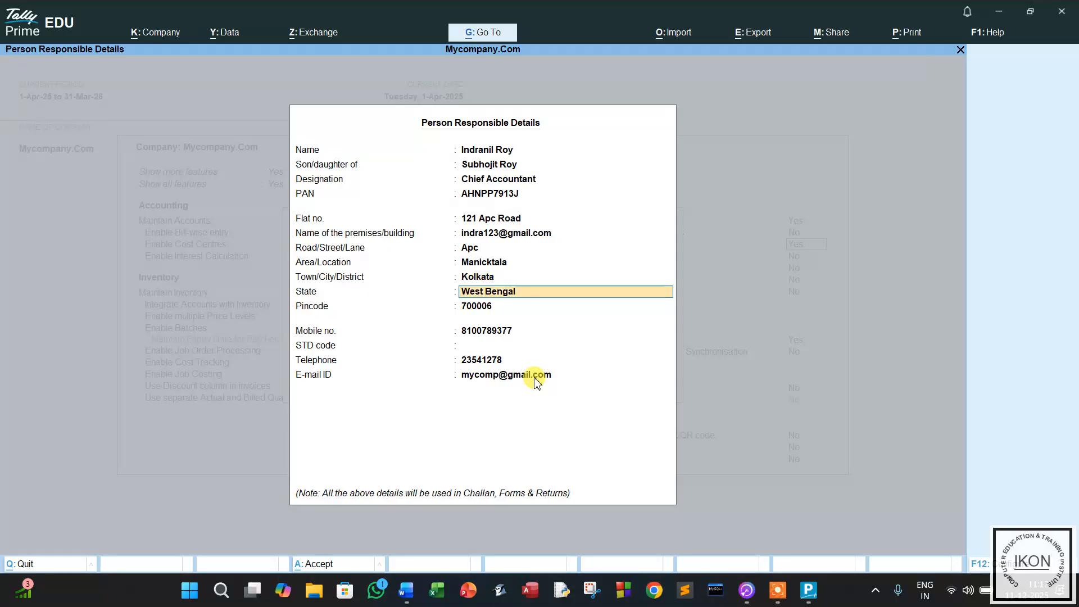
Update the responsible person's telephone number and retype the e-mail ID.
key(Return)
key(Return)
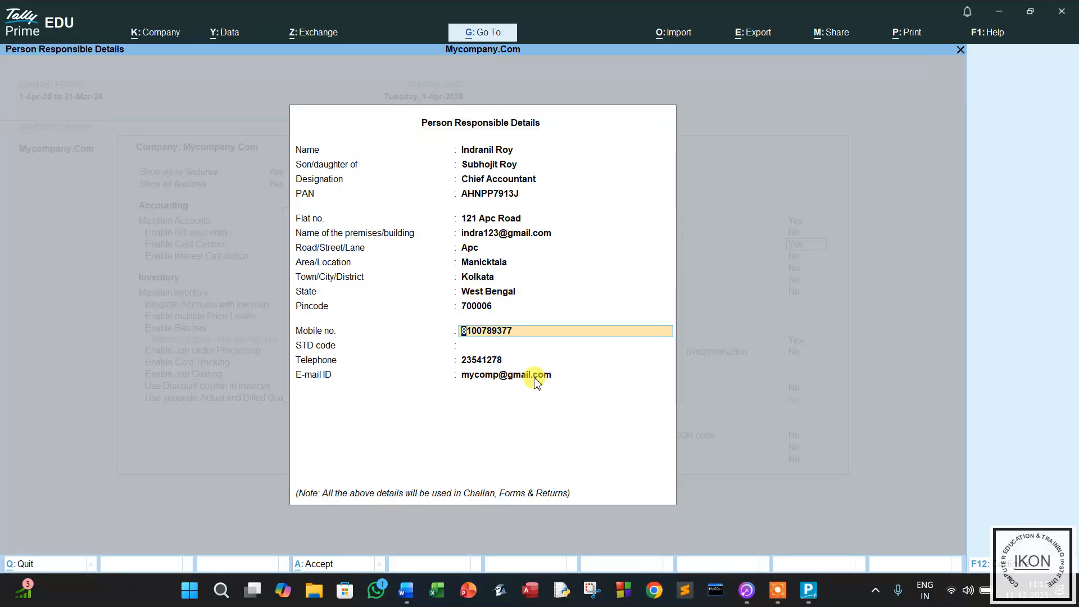
key(Return)
key(Return)
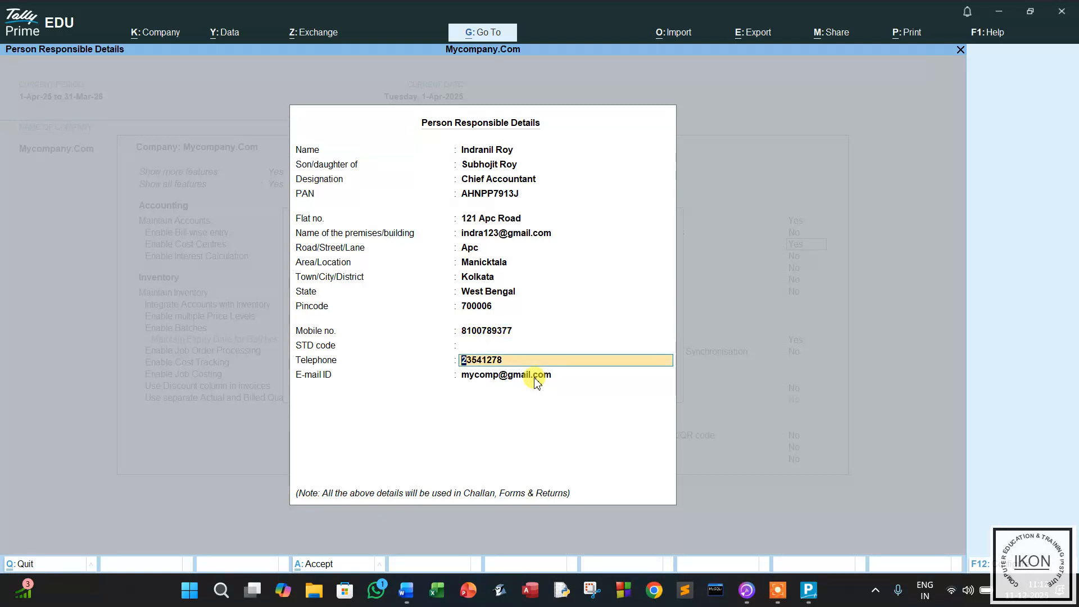
key(Return)
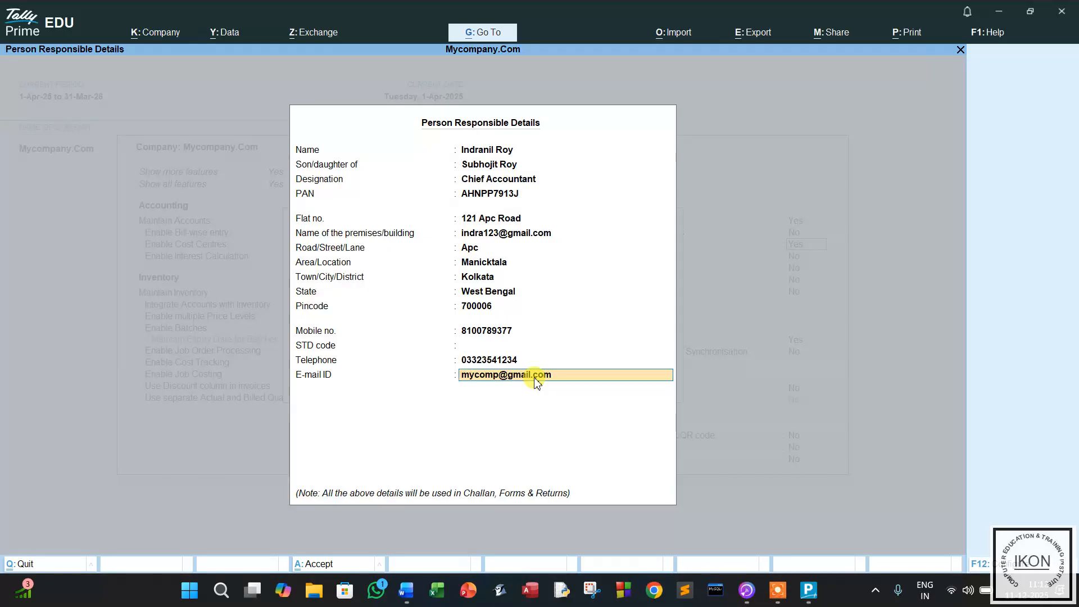
key(BackSpace)
Replace the e-mail in the premises field with the building name.
key(Up)
key(Up)
key(Up)
key(Up)
key(Up)
key(Up)
key(Up)
key(Up)
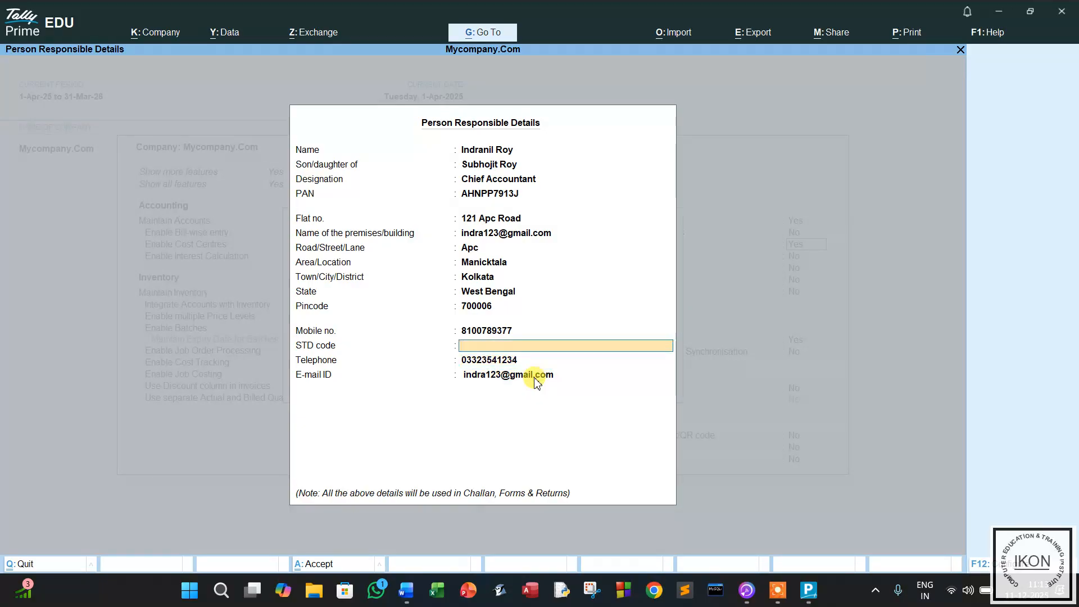
key(Up)
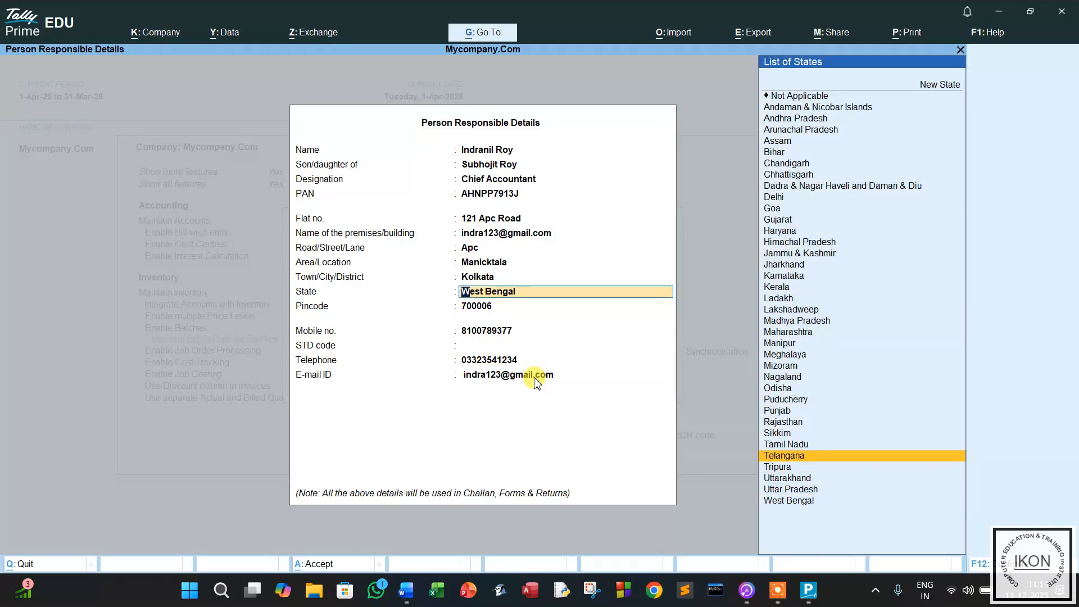
key(BackSpace)
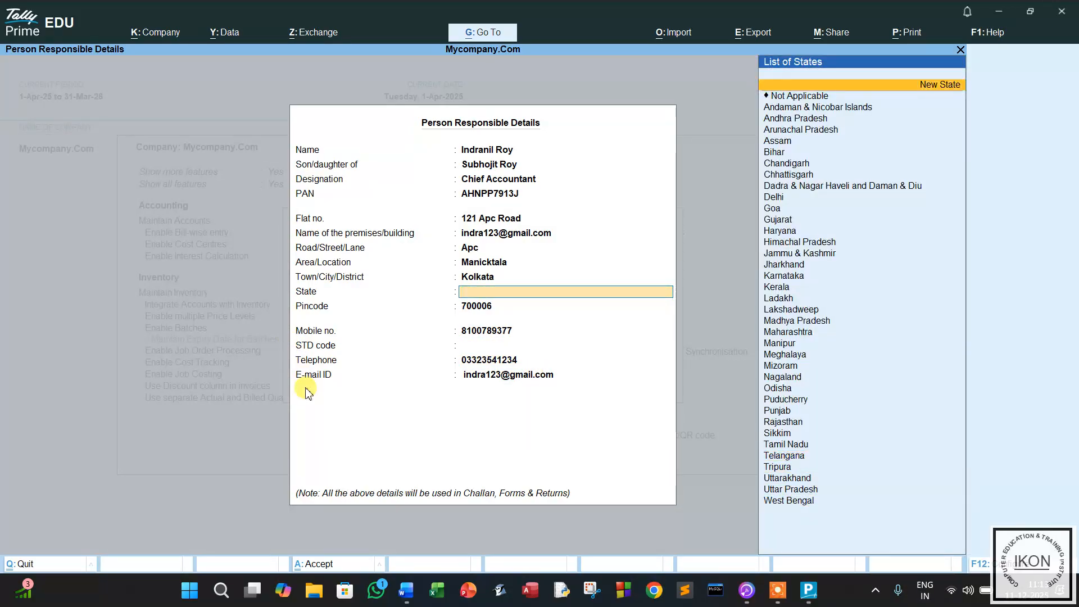
key(Up)
key(Up)
key(Up)
key(Up)
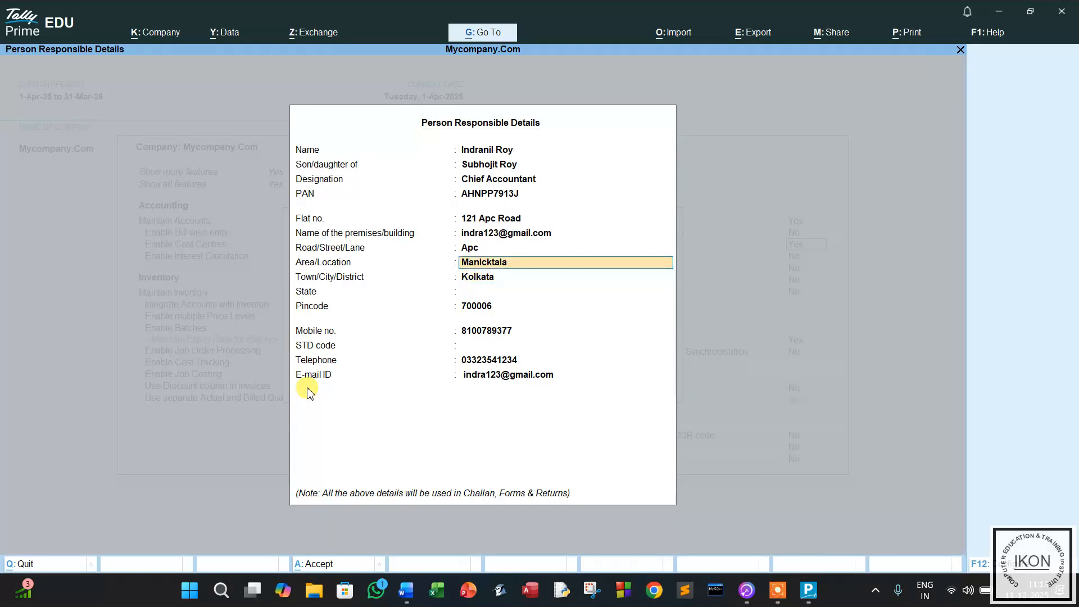
key(BackSpace)
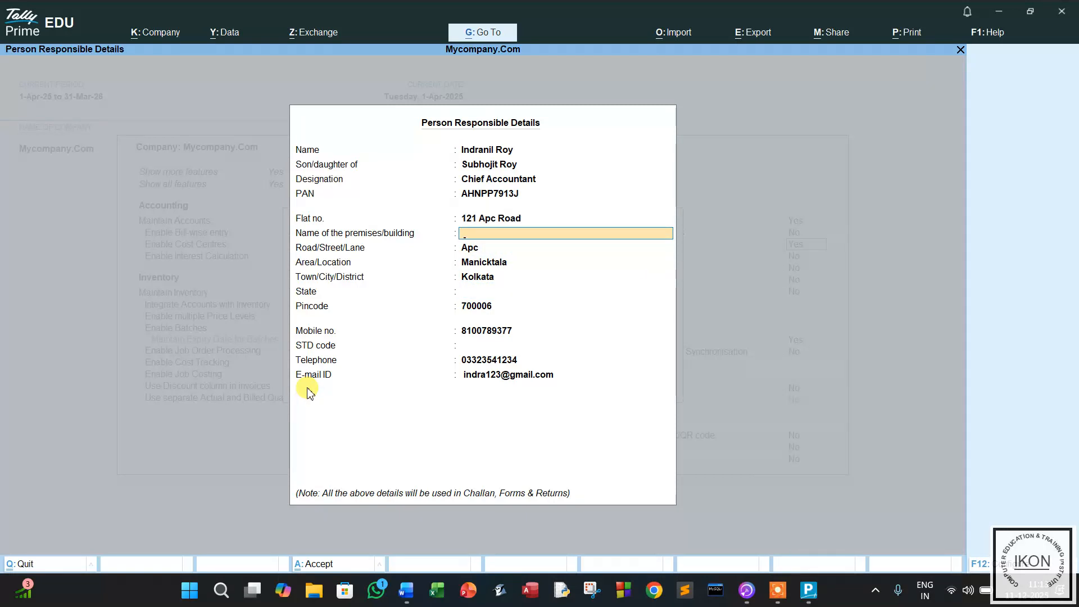
key(Return)
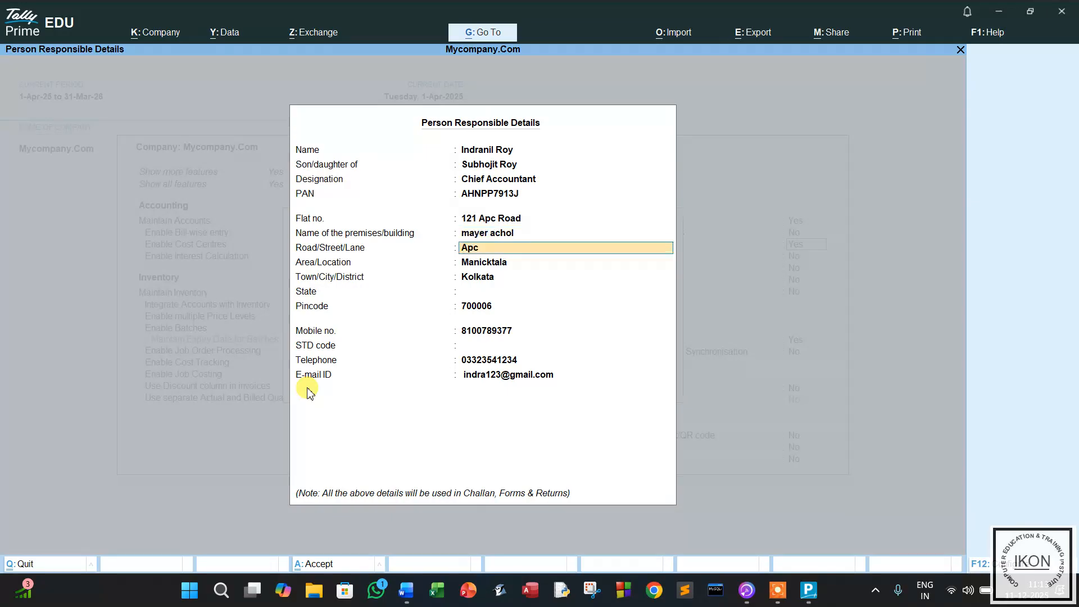
Set the state to West Bengal and complete the person responsible details.
key(Return)
key(Return)
key(Return)
key(alt+c)
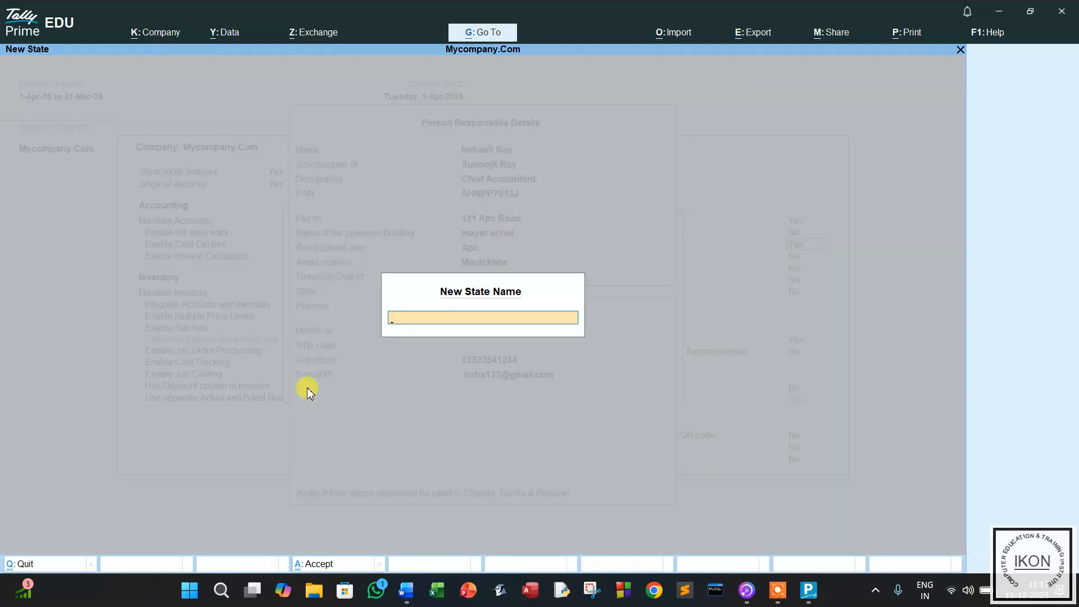
key(Escape)
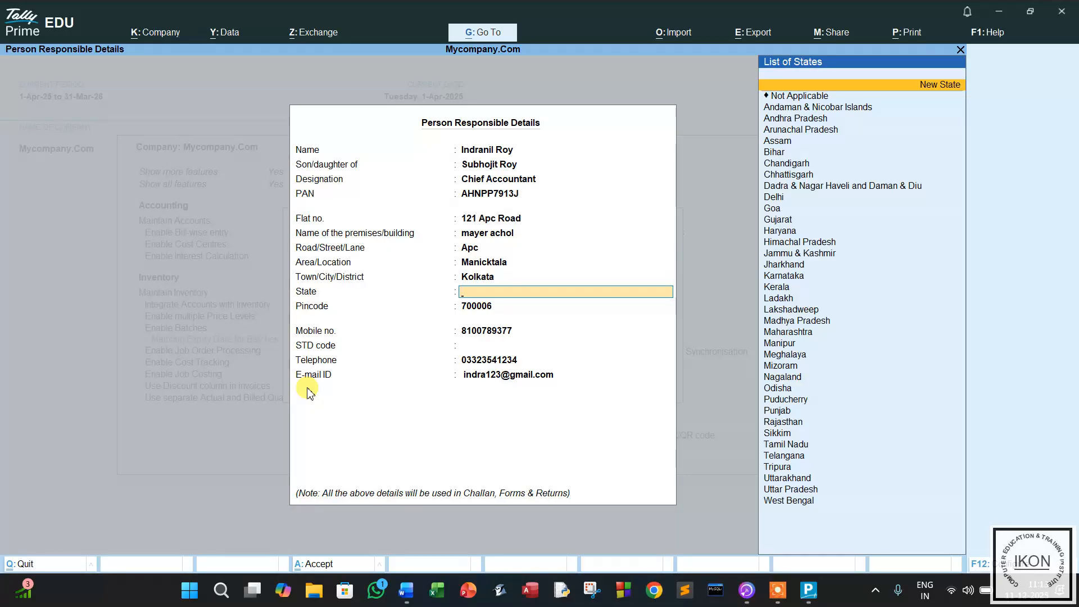
text(W)
key(Return)
key(Return)
key(Return)
key(Return)
key(Return)
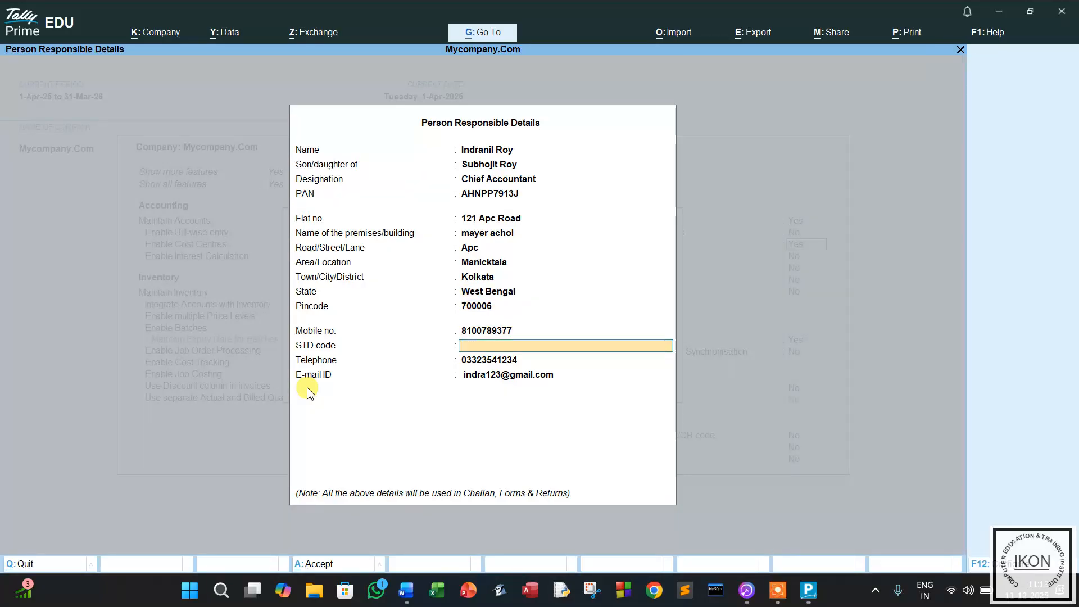
key(Return)
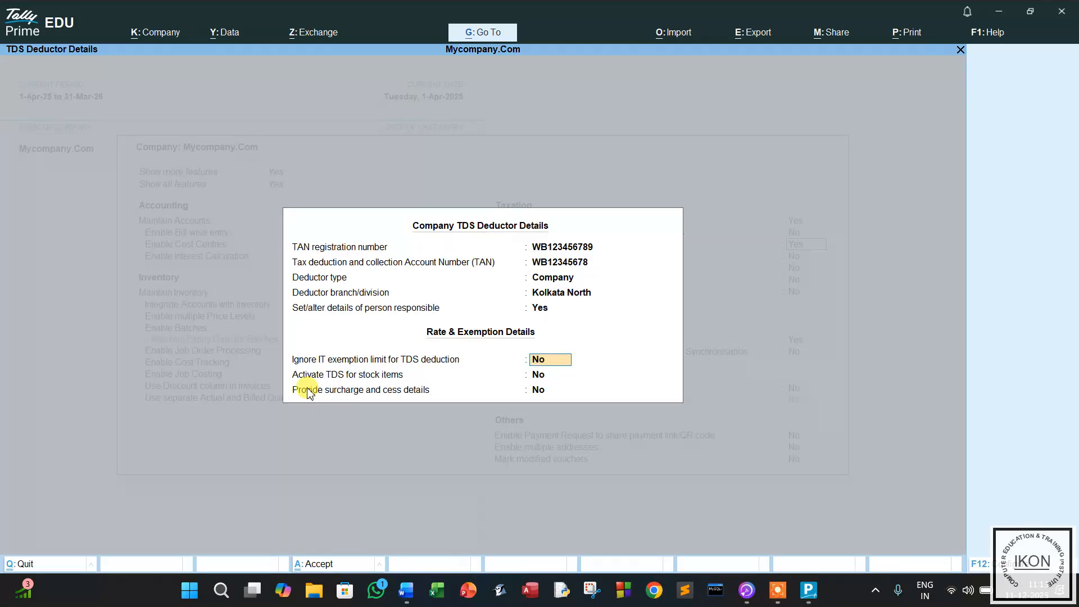
Accept TDS deductor details with exemption limit and stock-item TDS at No, then save company features.
key(Return)
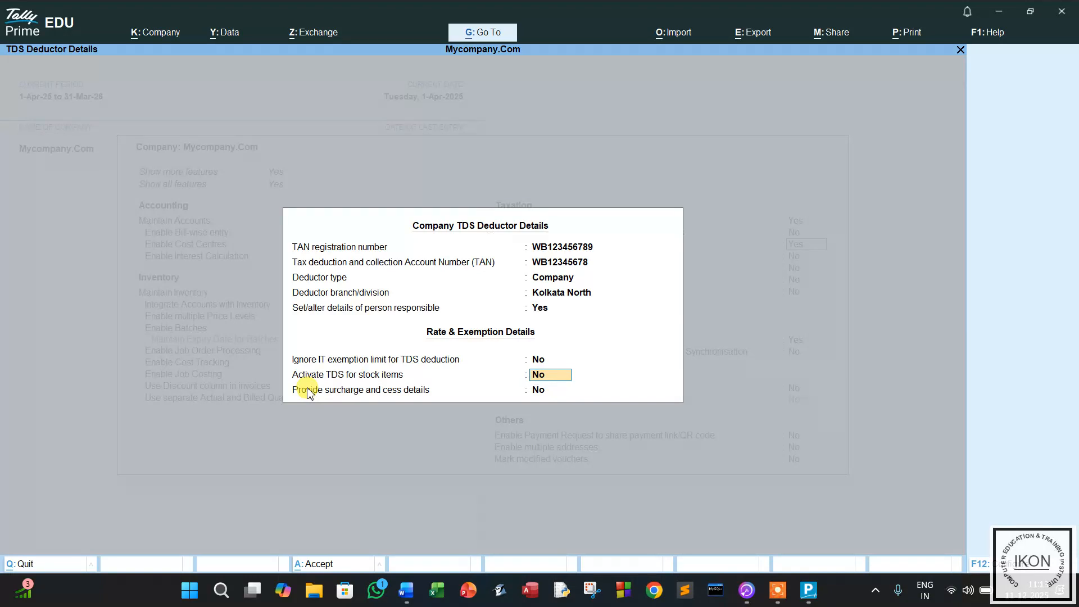
key(Return)
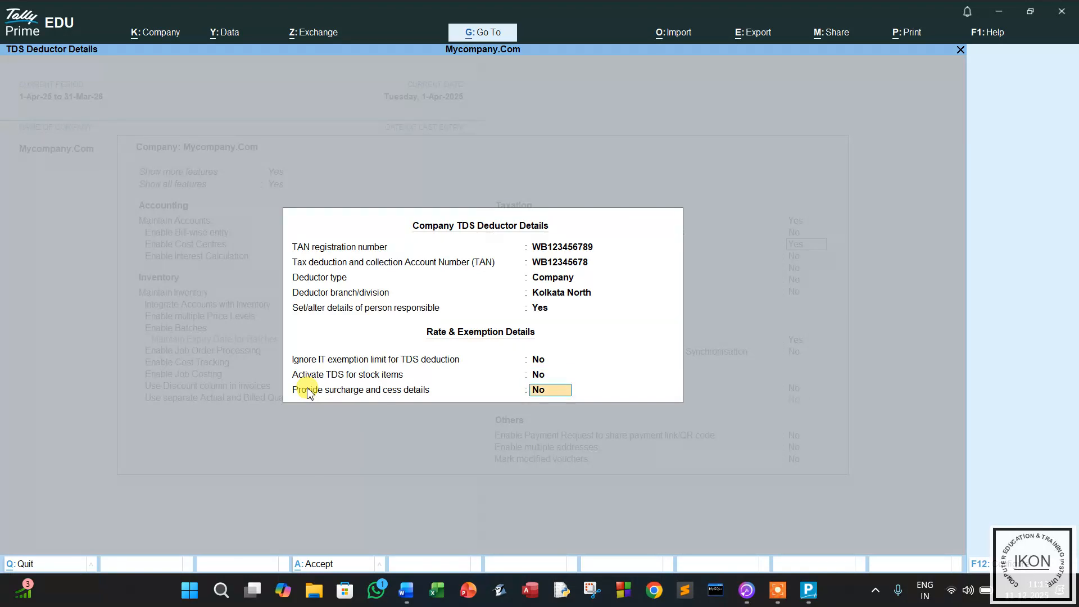
key(Return)
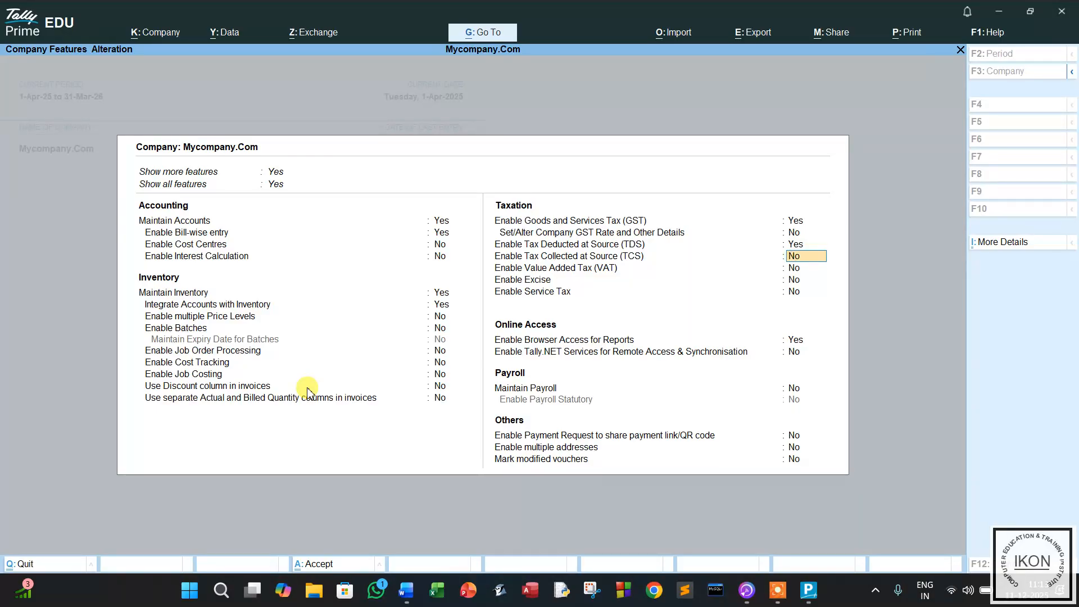
key(ctrl+a)
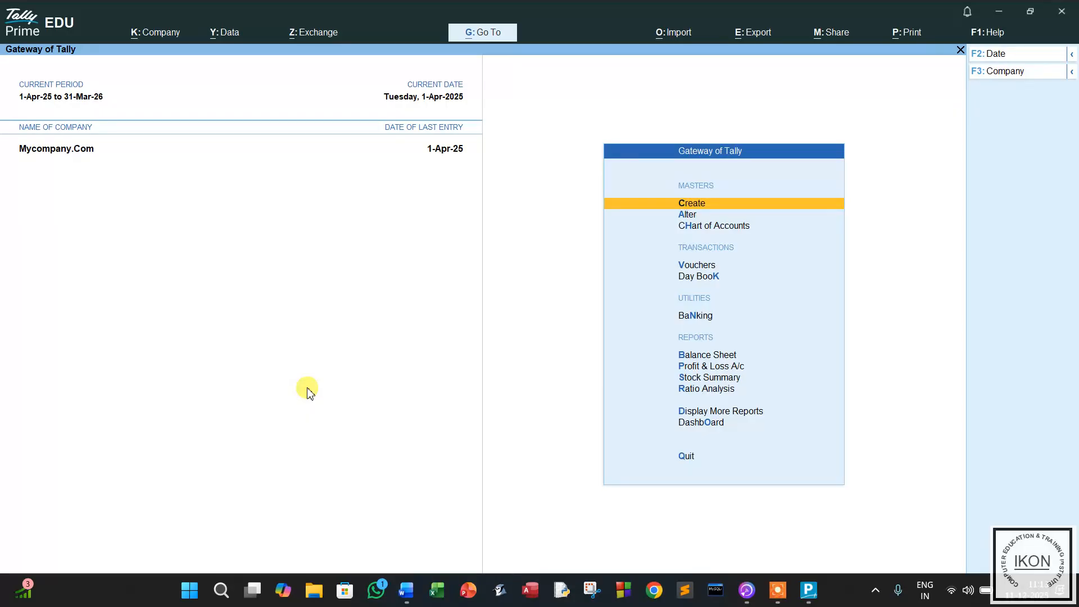
Create a new ledger named Advertisement Cost under Indirect Expenses.
click(691, 204)
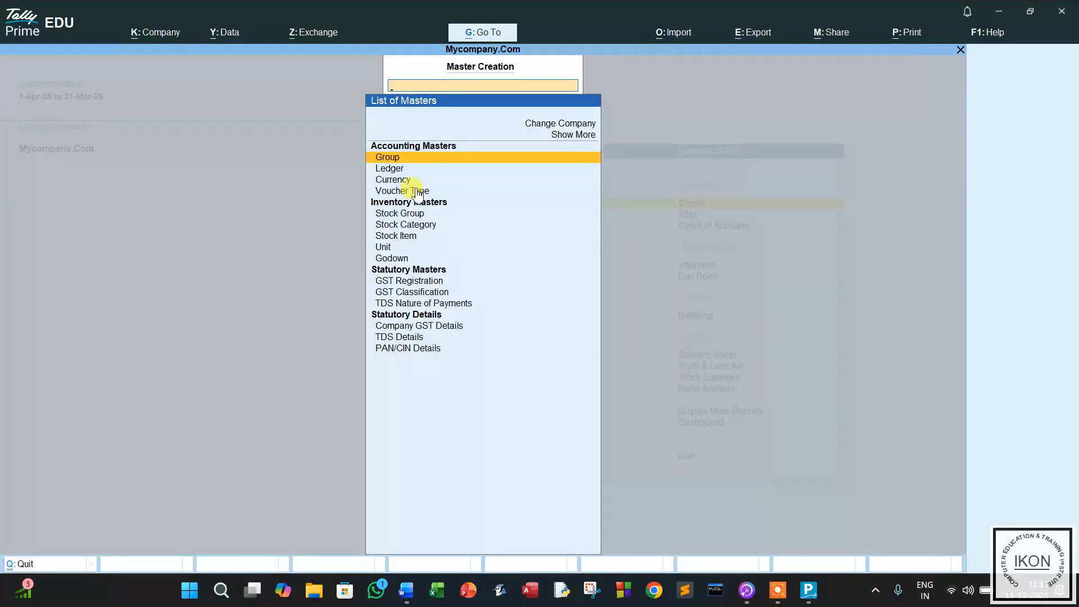
click(391, 168)
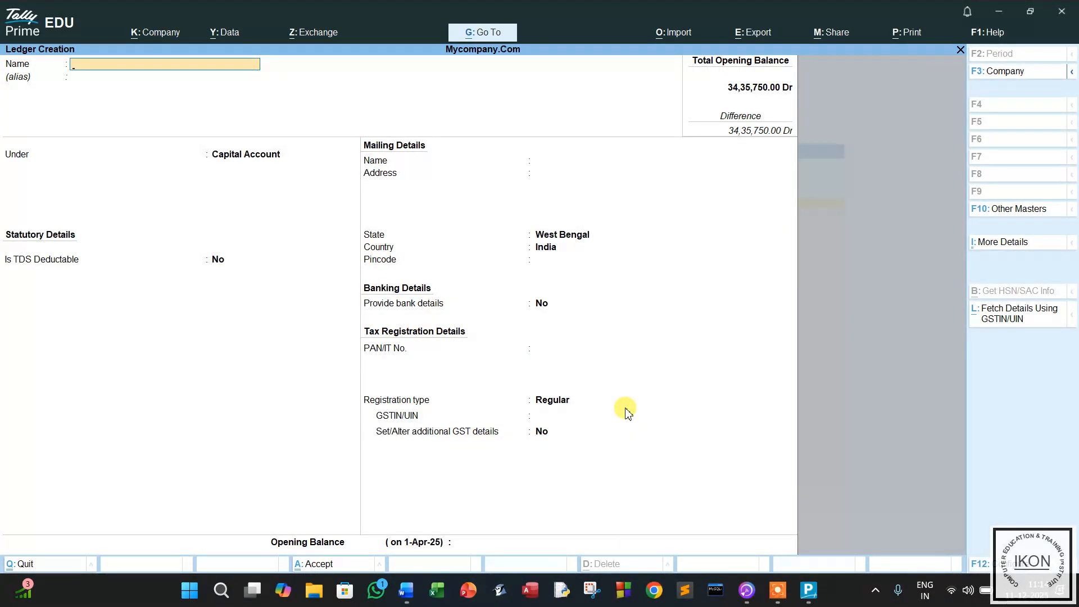
text(Advertisement Cost)
key(Return)
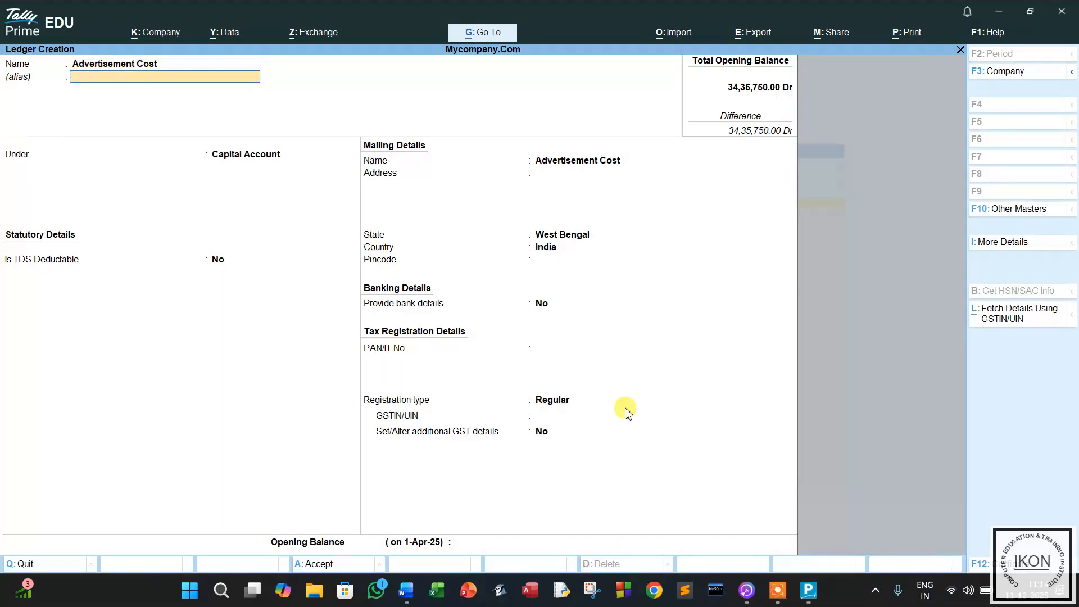
key(Return)
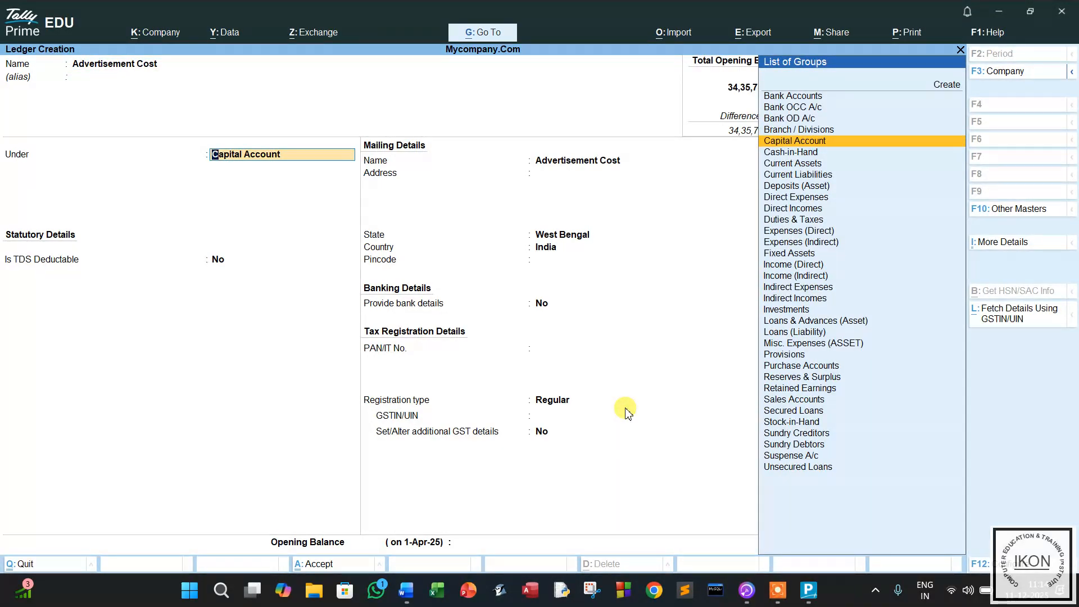
text(i)
key(Down)
key(Down)
key(Down)
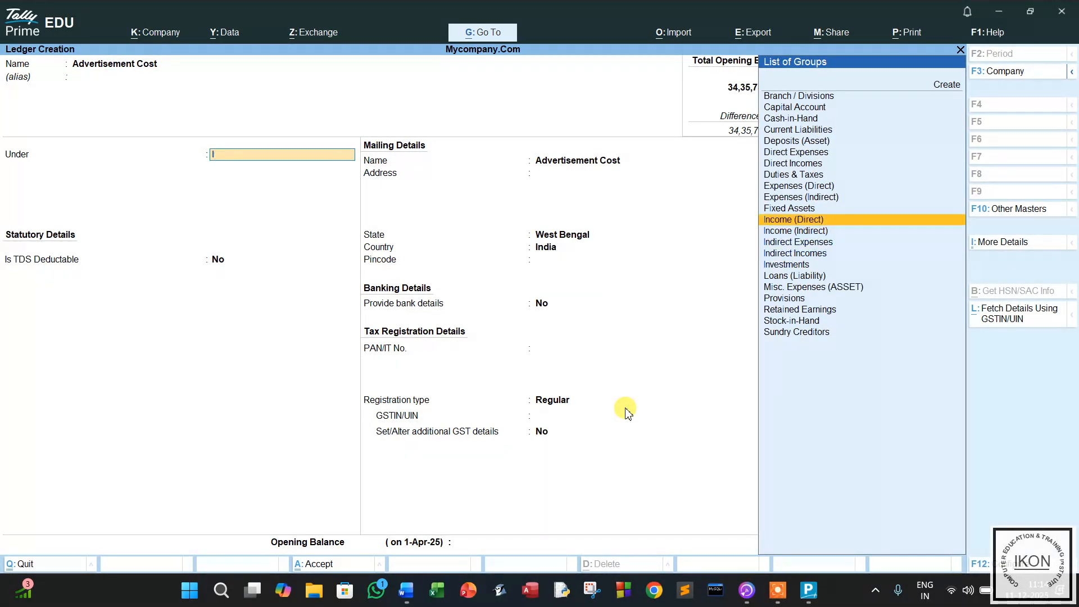
key(Return)
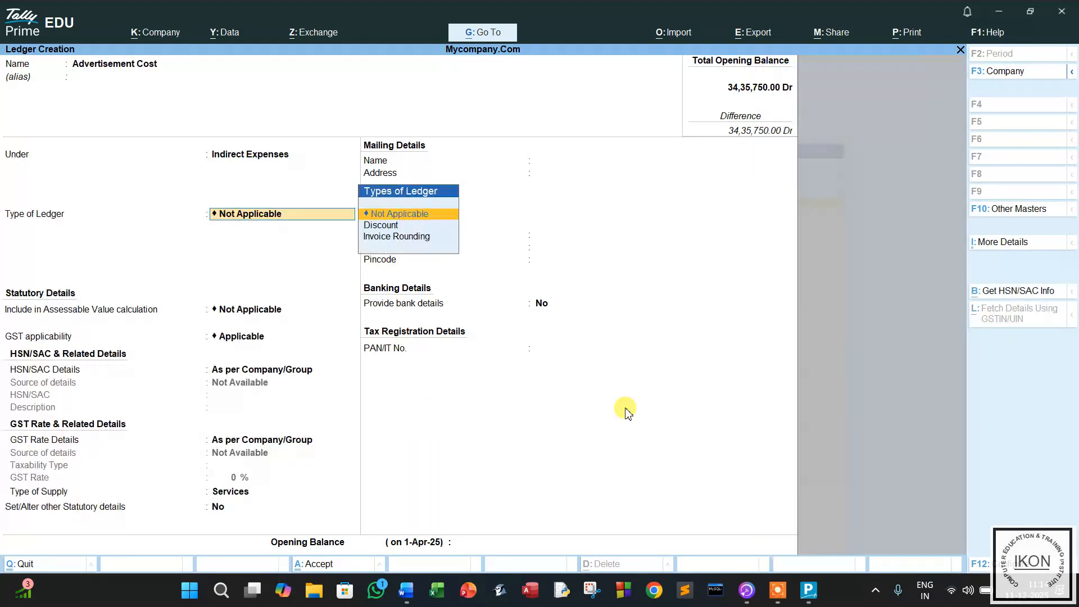
Keep GST defaults as per company/group with Services supply type, and set other statutory details to Yes.
key(Return)
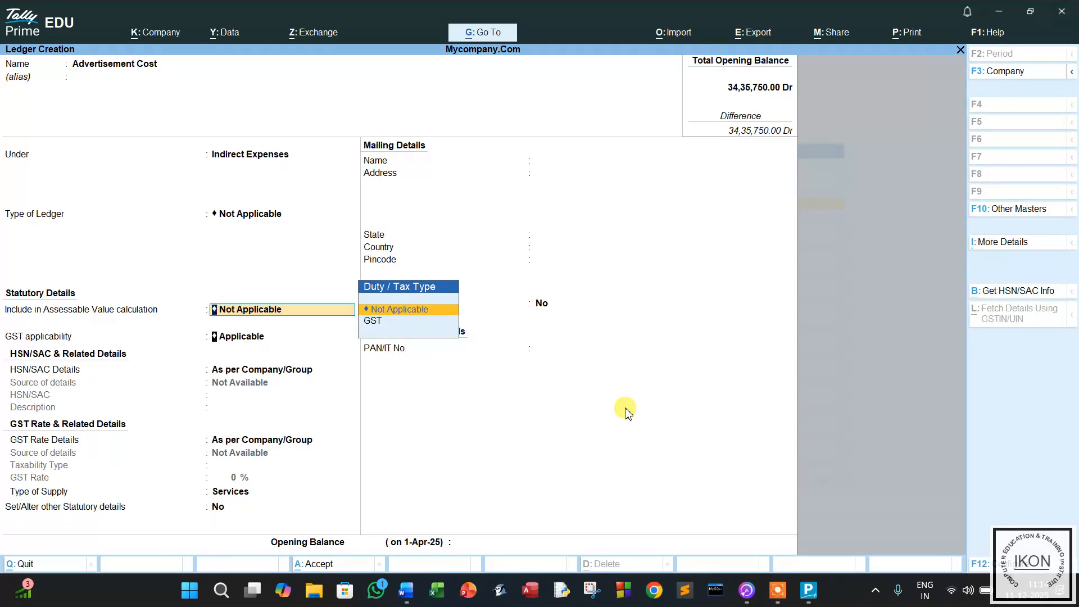
key(Return)
key(Return)
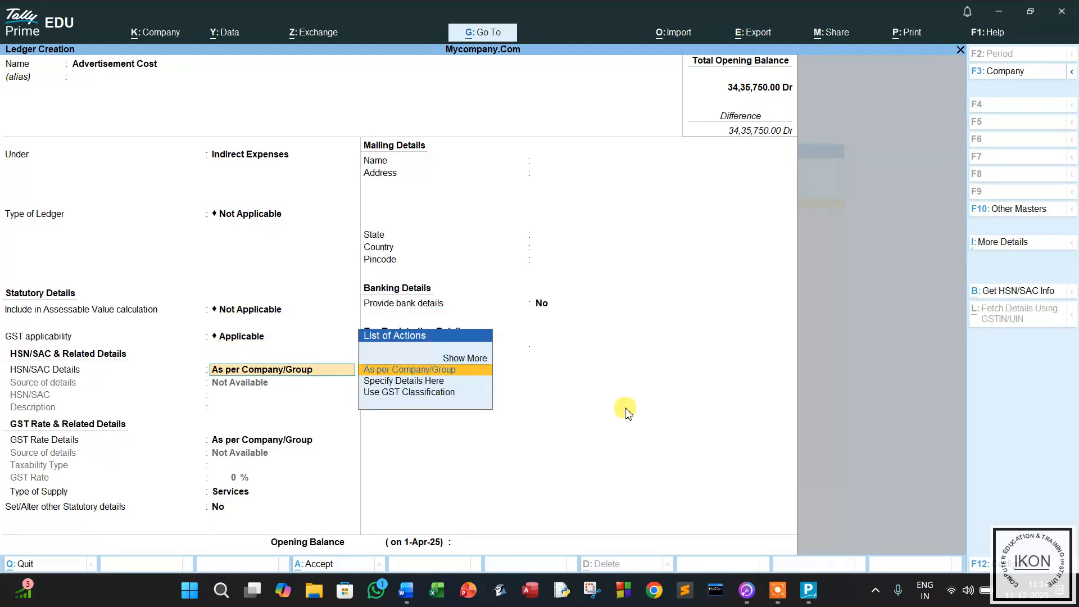
key(Return)
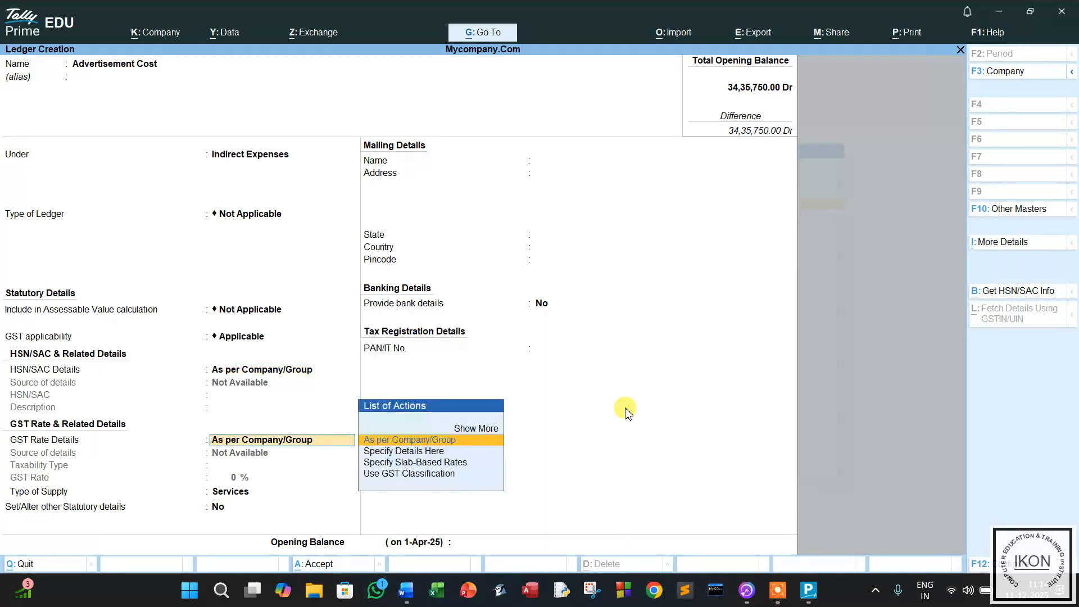
key(Return)
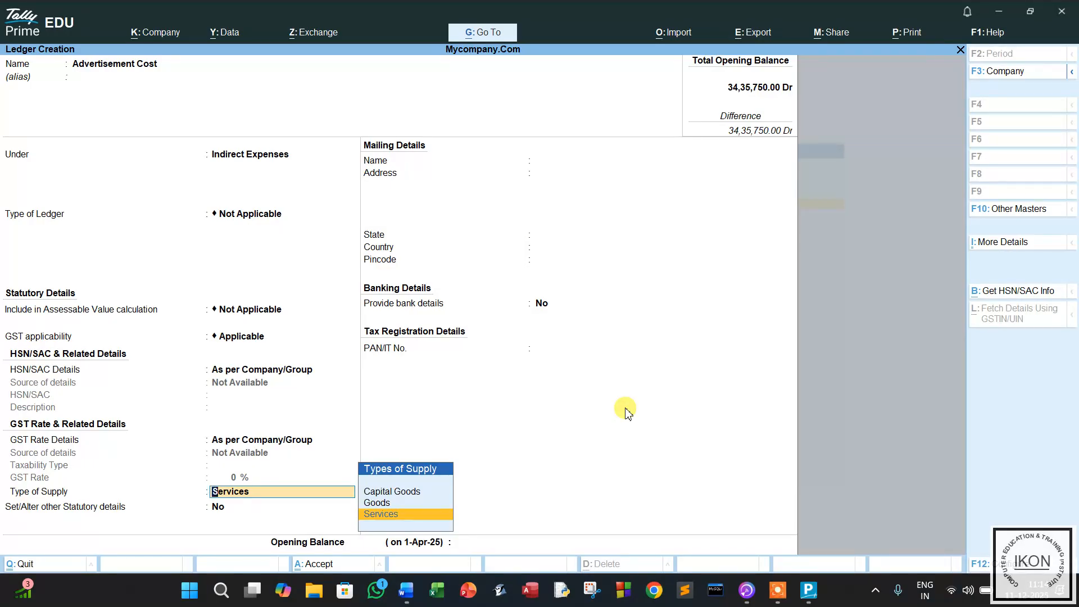
key(Return)
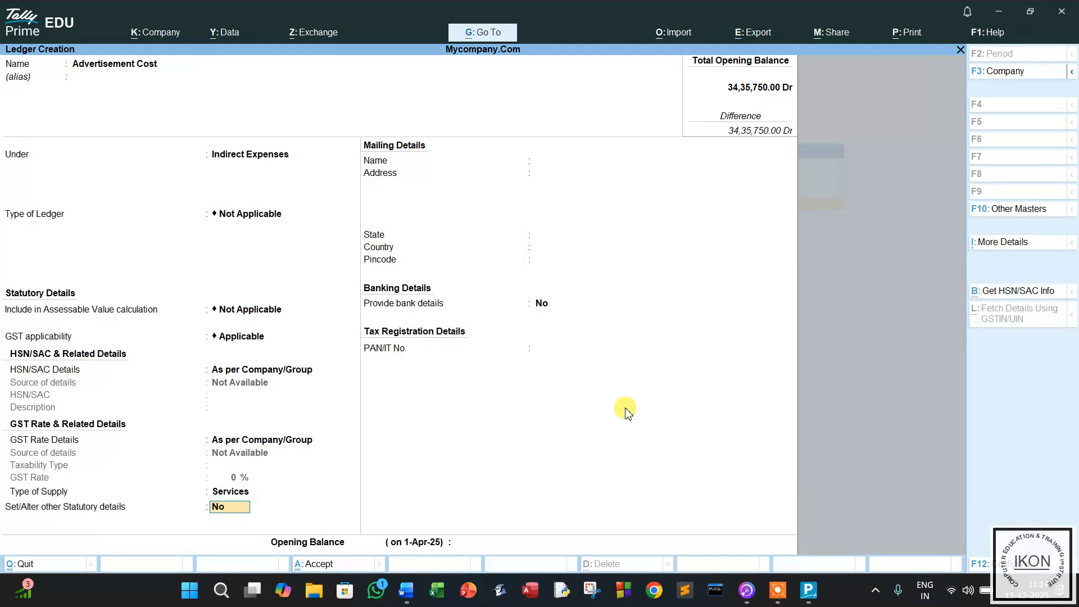
key(y)
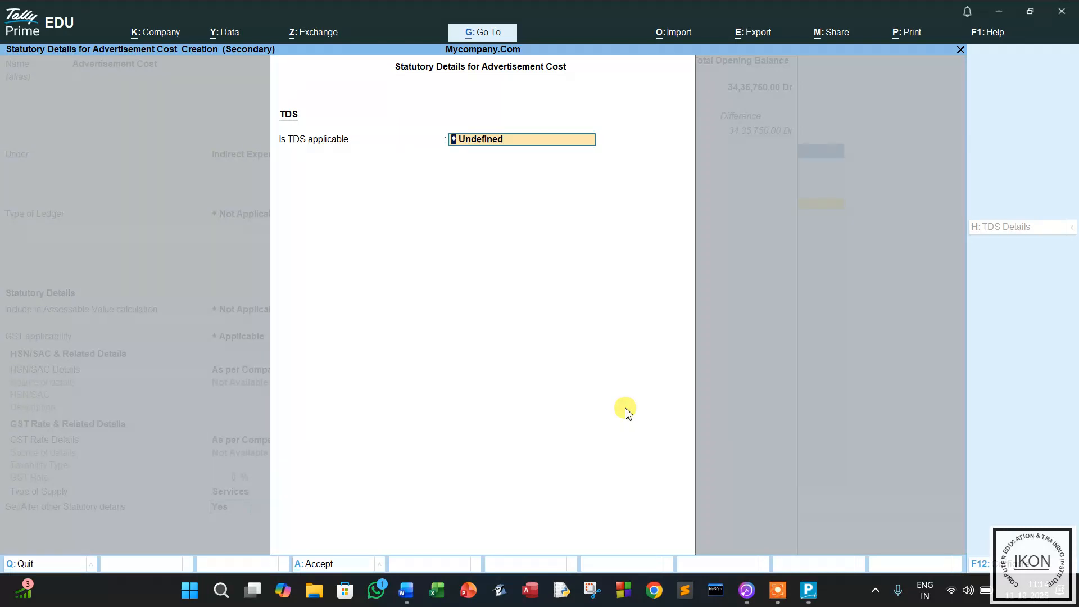
Make TDS applicable and start a new nature of payment named Tds on Advertisement.
key(BackSpace)
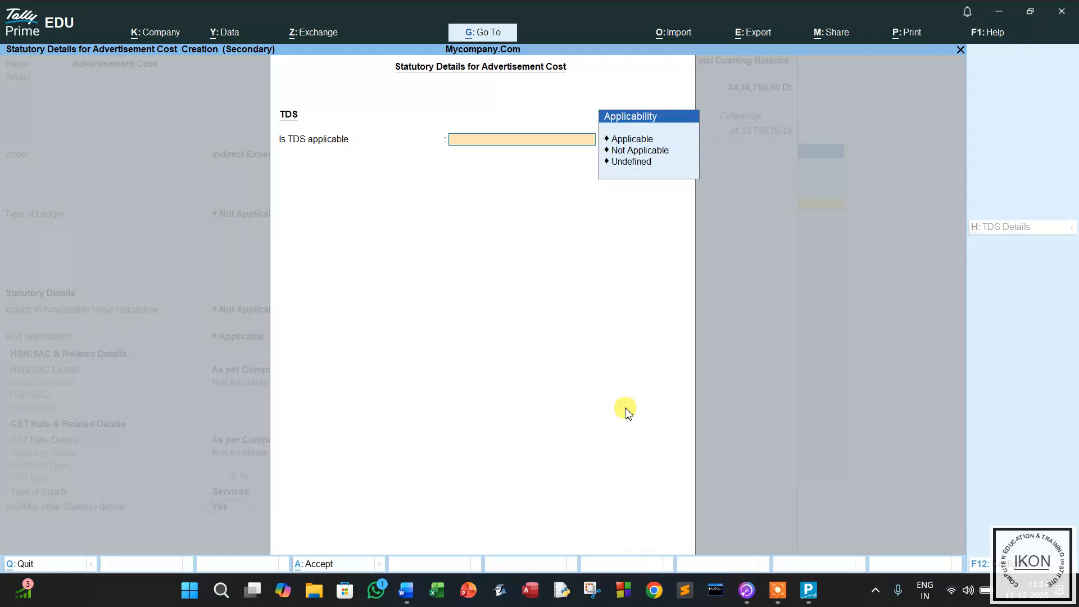
key(Return)
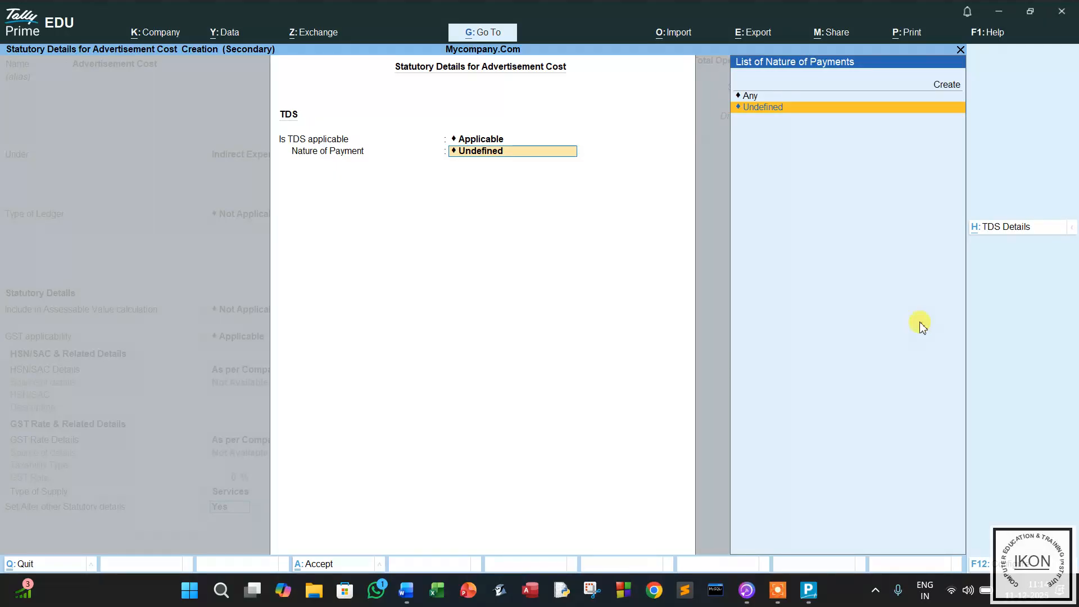
click(947, 86)
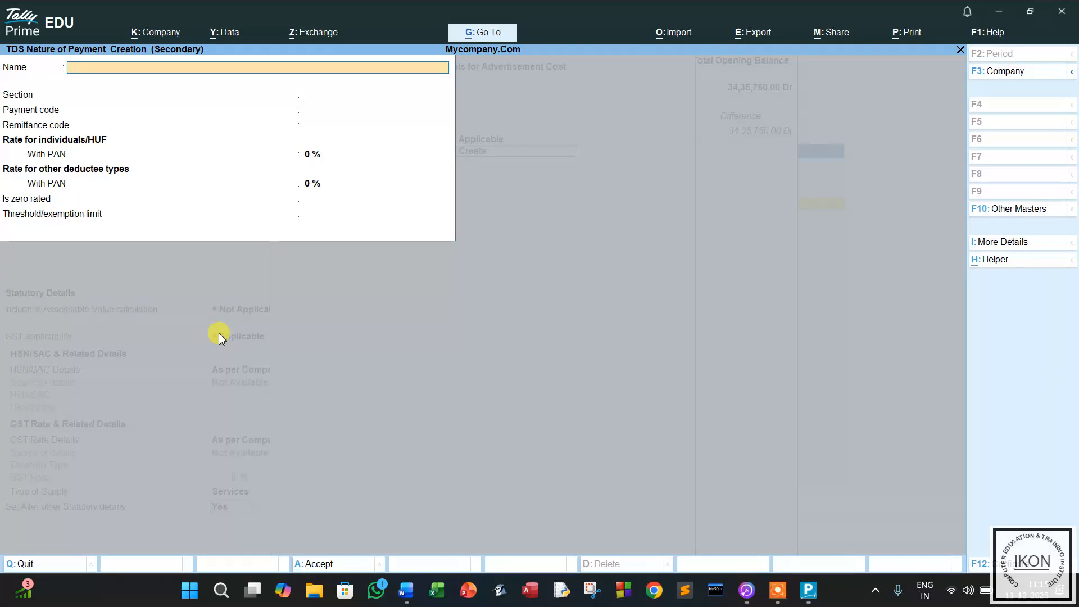
text(Tds on advertisement)
key(Return)
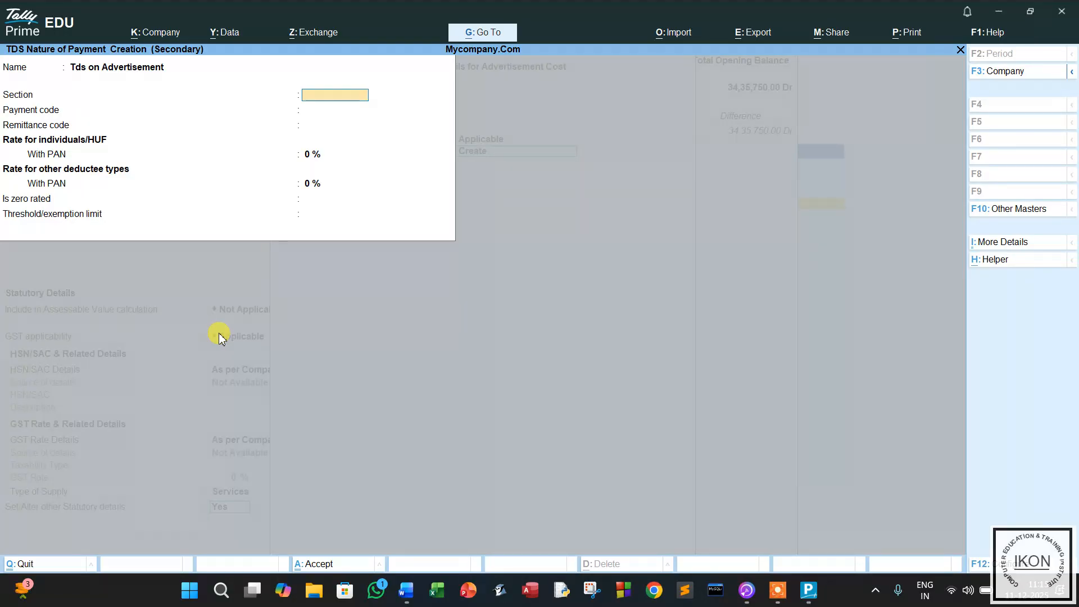
Set section 194c, payment code Pm123 and remittance code Rm234.
text(94c)
key(Return)
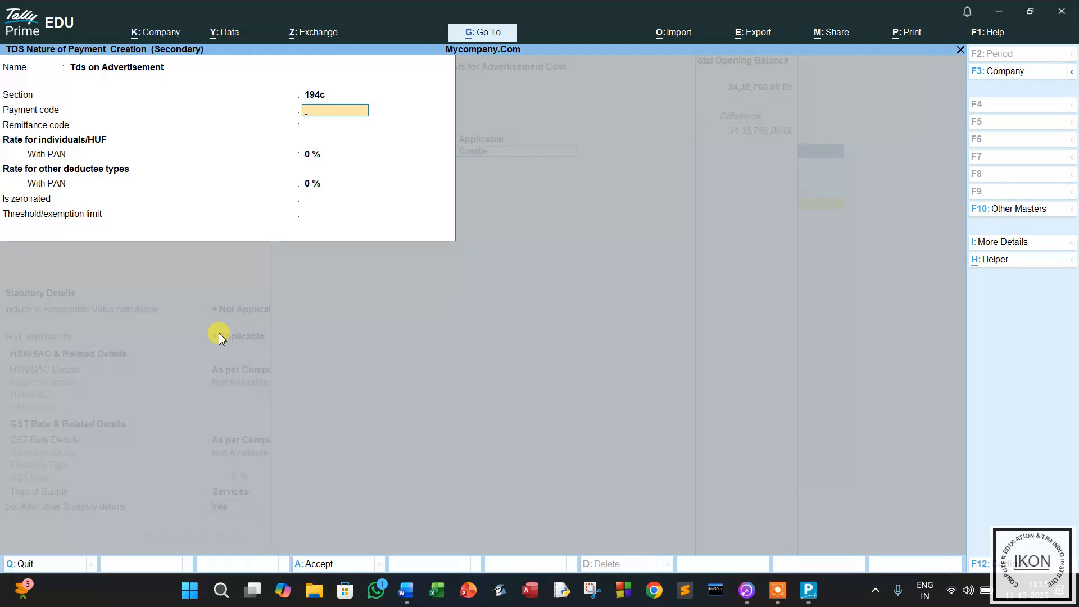
text(Rm123)
key(Return)
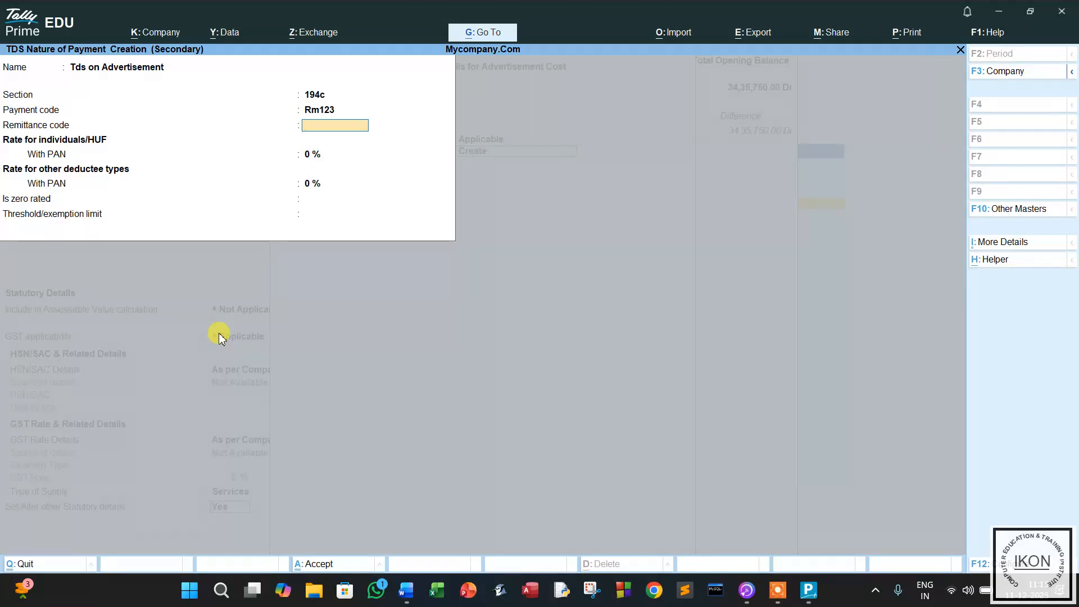
key(BackSpace)
text(Pm)
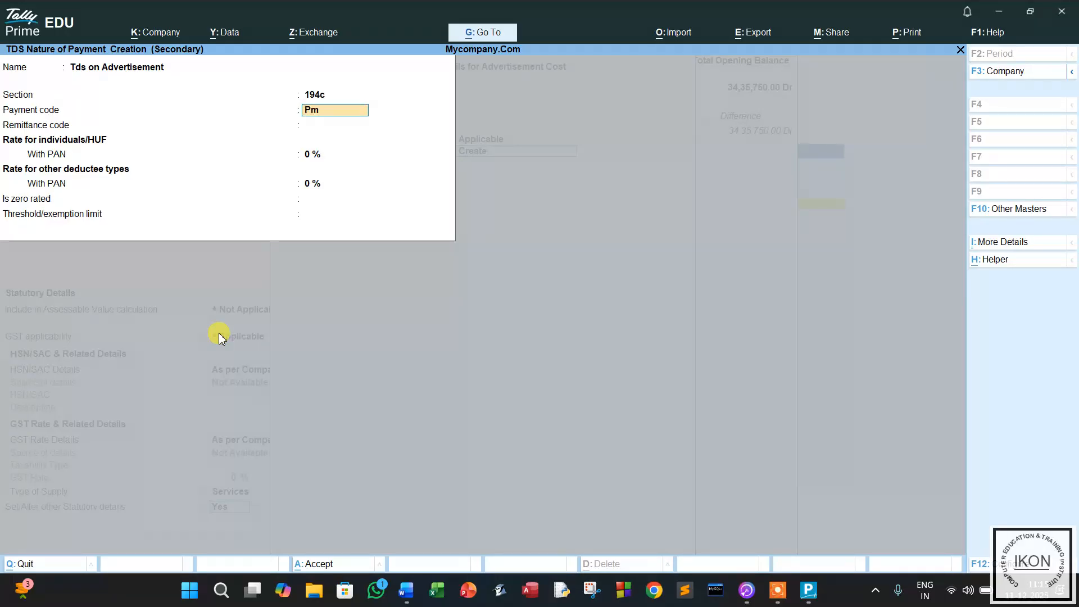
key(Return)
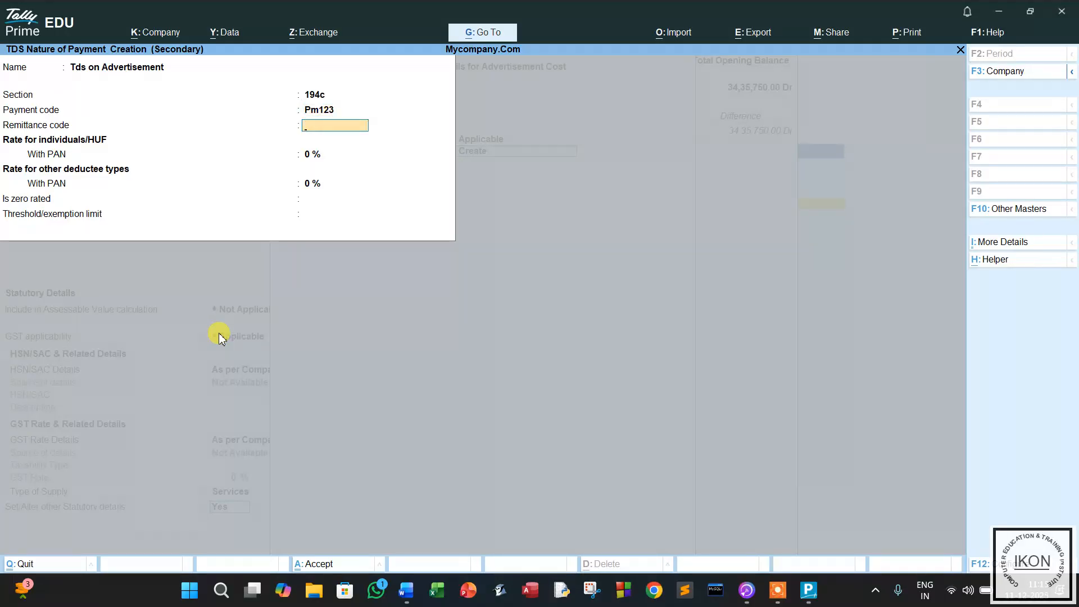
text(Rm234)
key(Return)
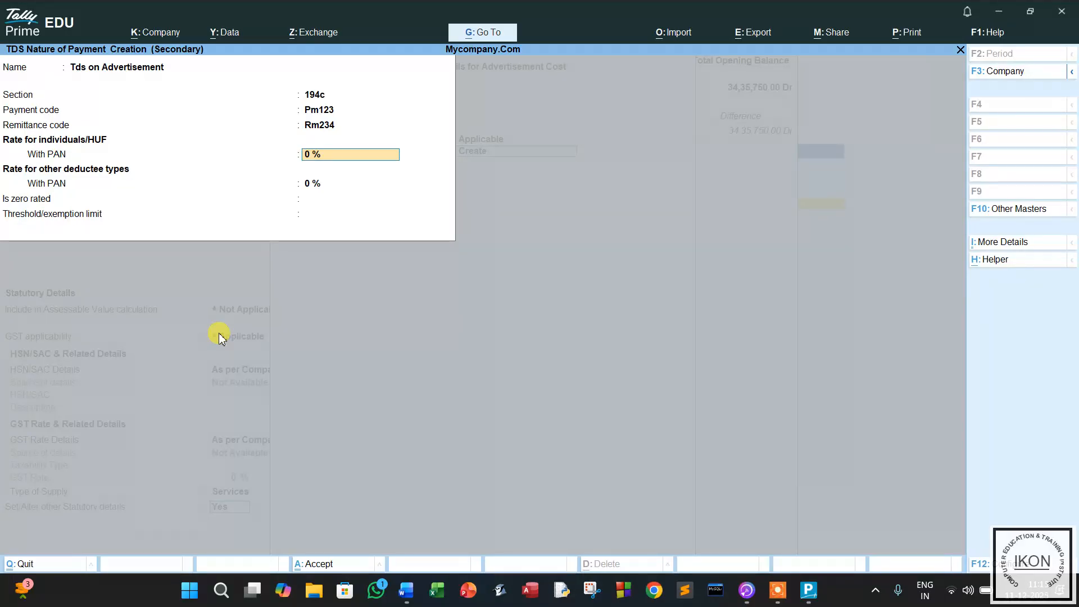
Enter 10% rates for individuals and other deductees, with a 30000 threshold.
text(10)
key(Return)
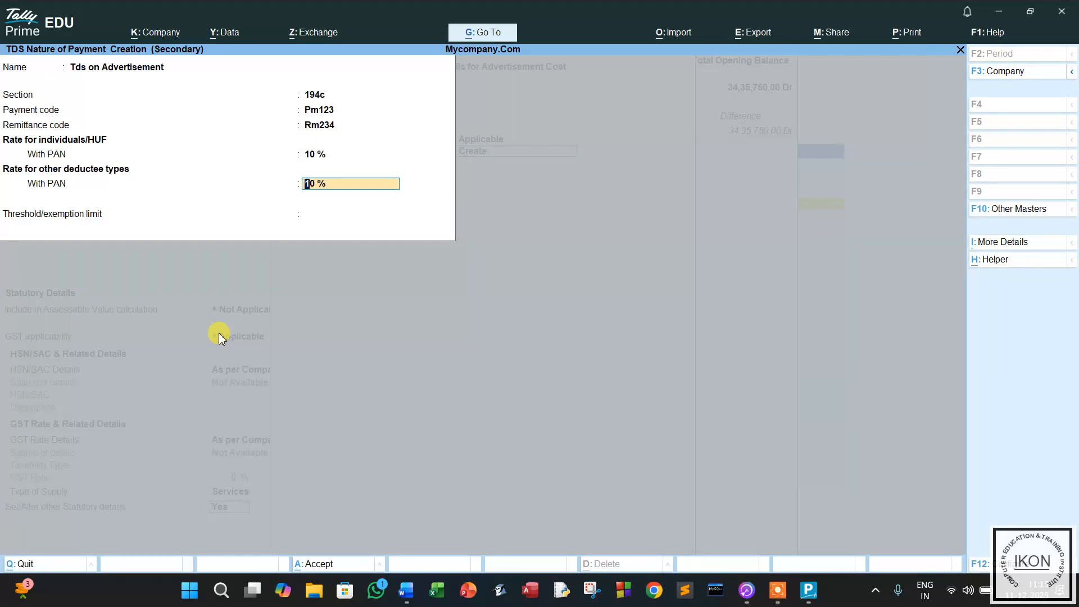
key(Return)
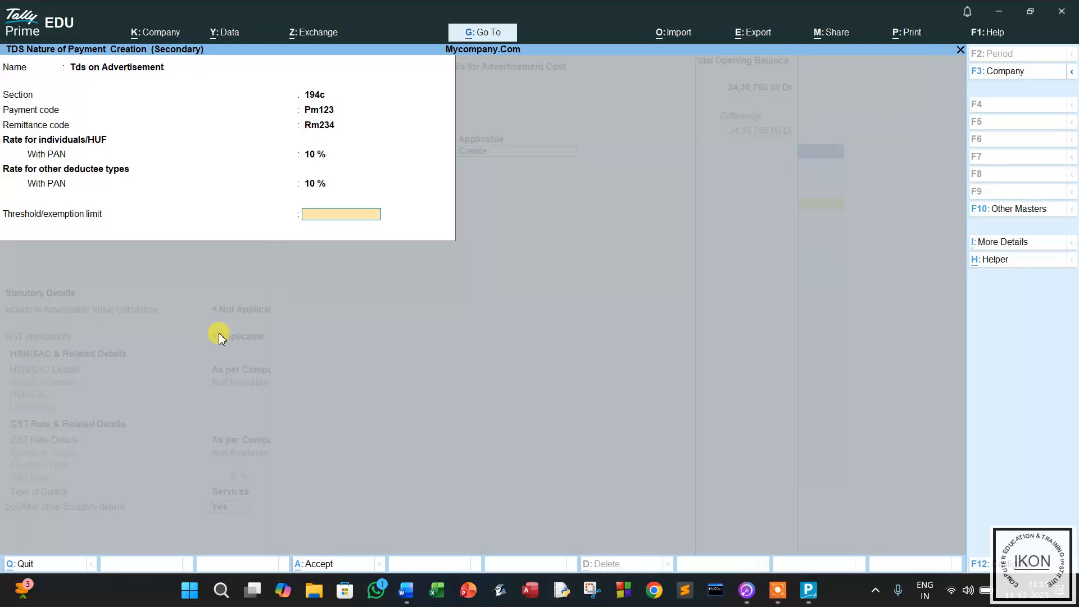
text(30000)
Save the Tds on Advertisement payment nature and the Advertisement Cost ledger.
key(Return)
key(Return)
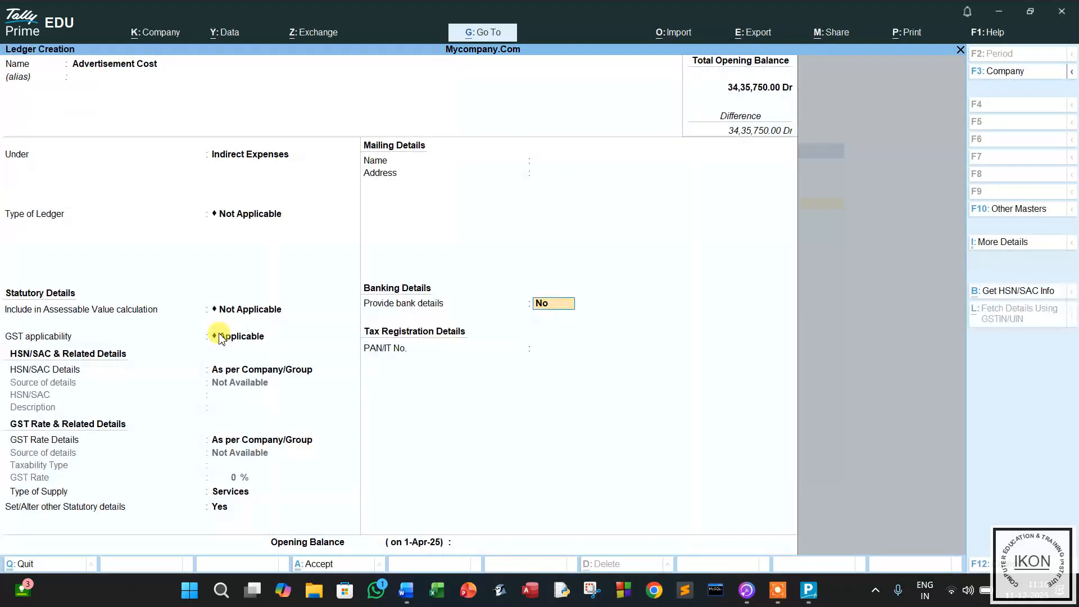
key(Return)
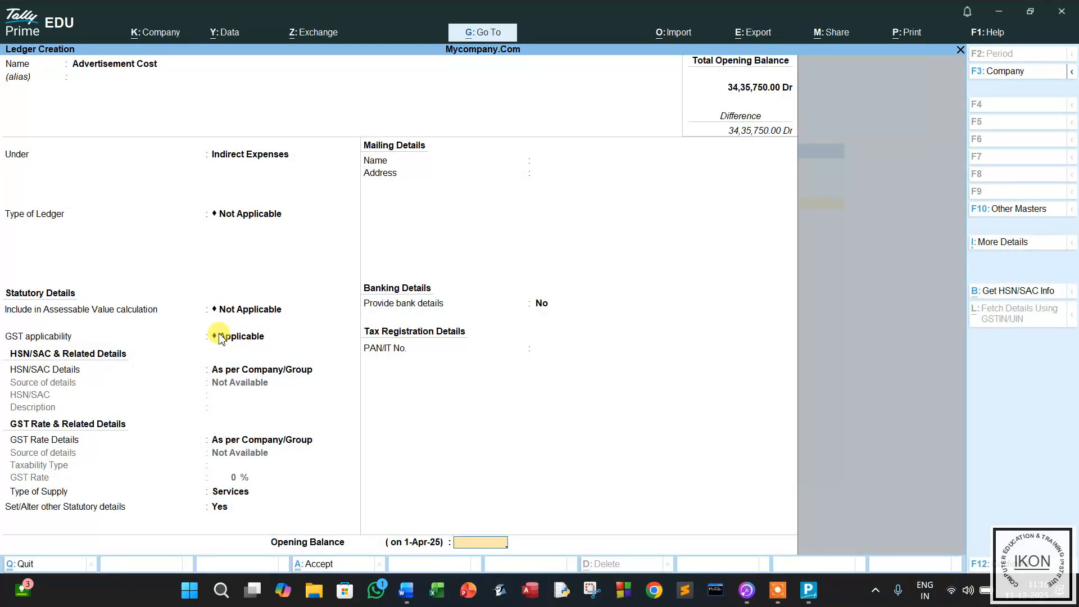
key(Return)
key(Return)
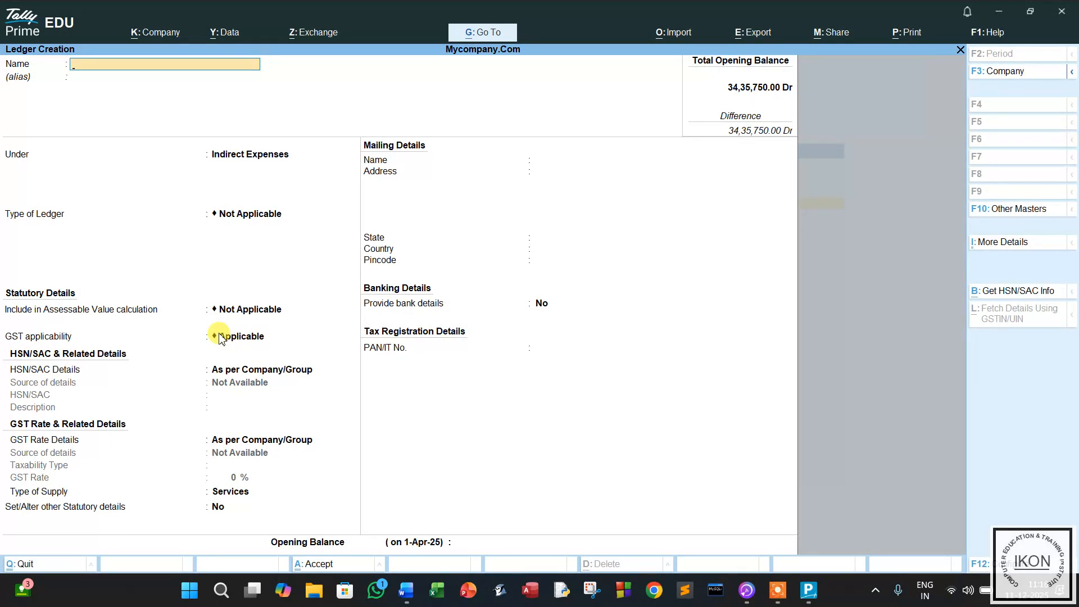
Create ledger Tds on Advertisement under Duties & Taxes, type TDS, nature Tds on Advertisement, and save.
text(Tds on advertisement)
key(Return)
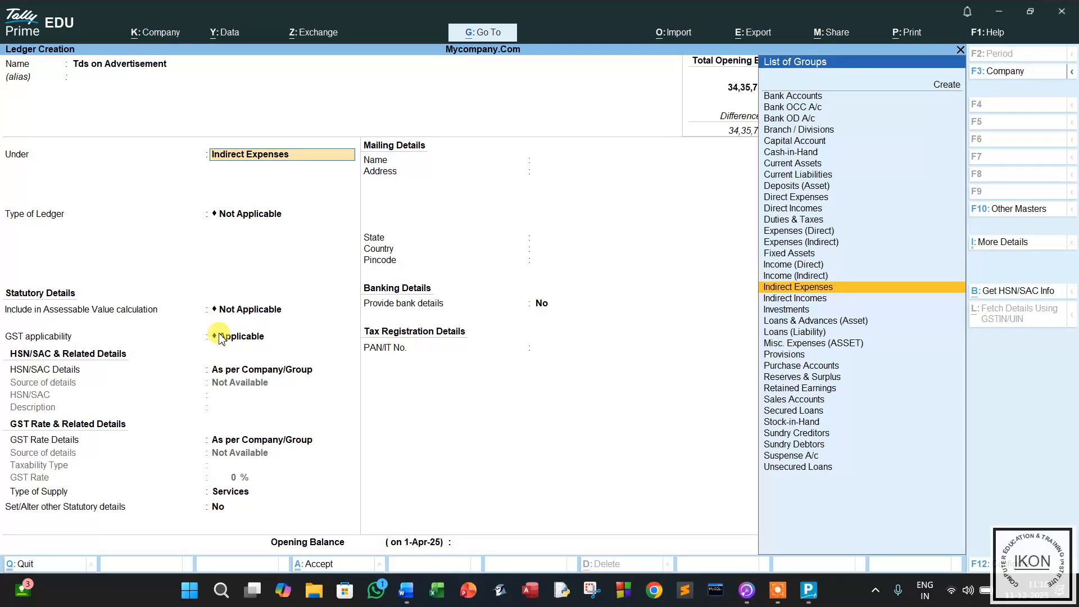
text(D)
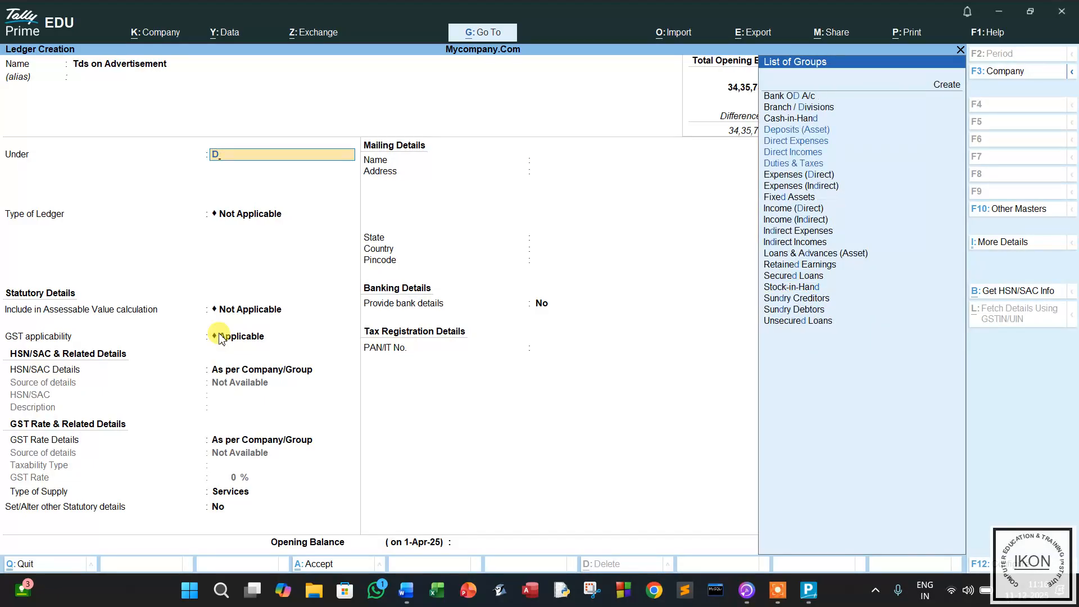
key(Down)
key(Down)
key(Down)
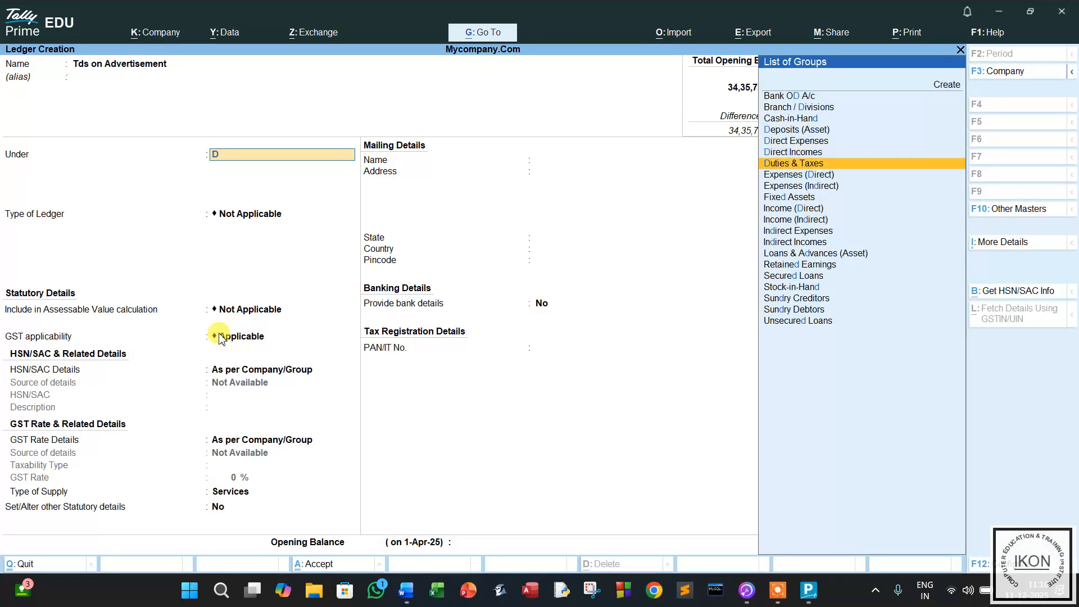
key(Return)
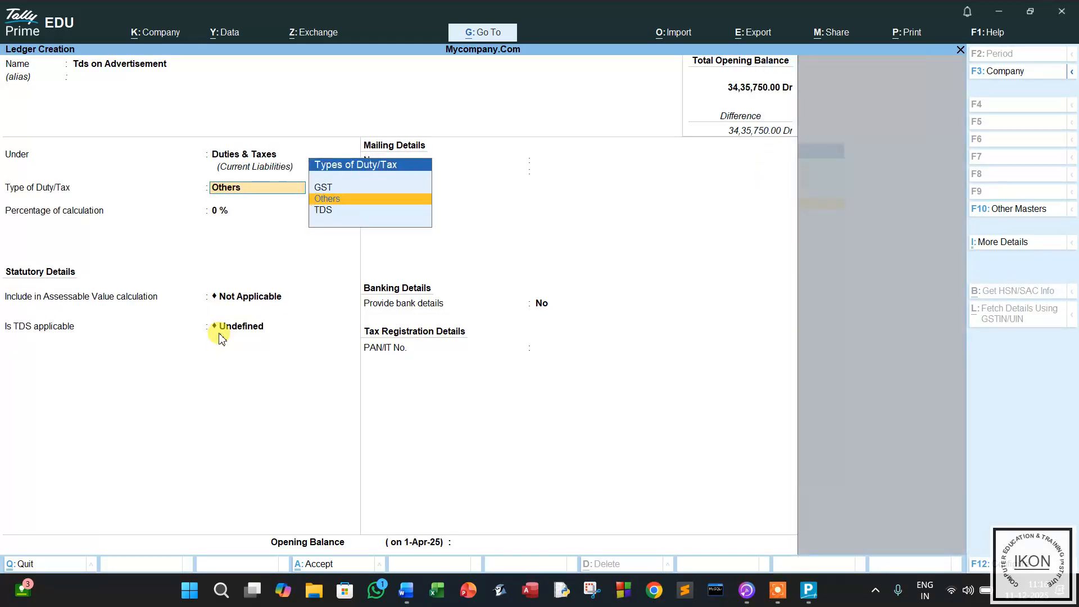
key(Down)
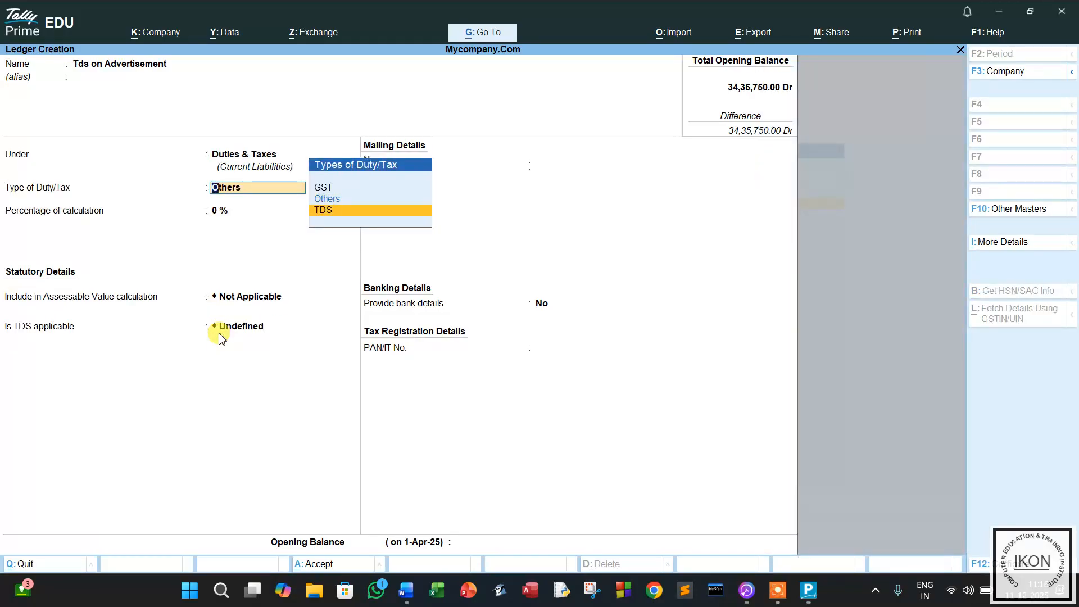
key(Return)
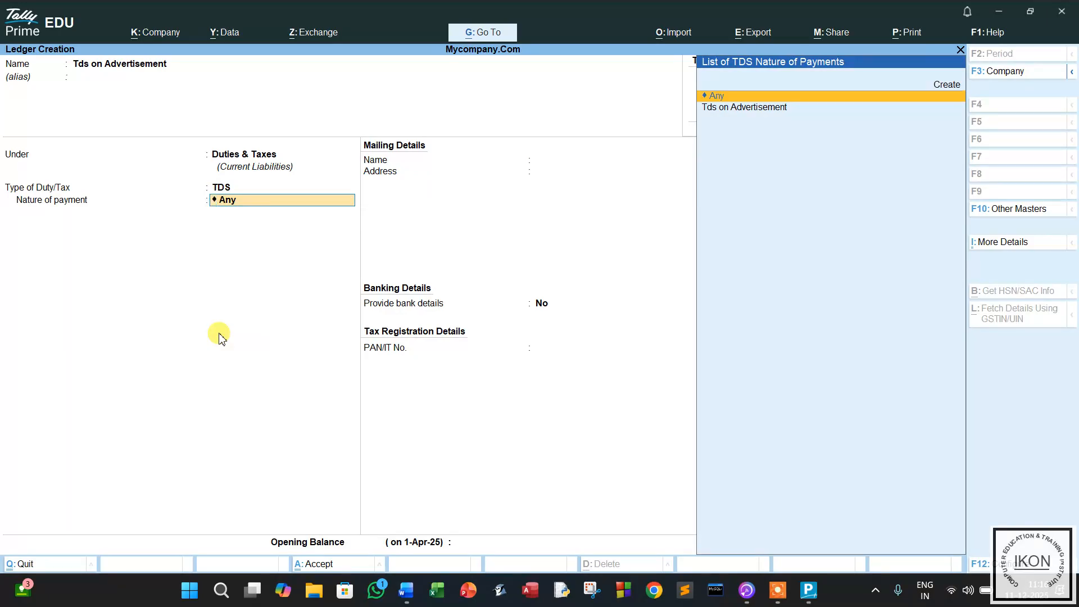
key(Down)
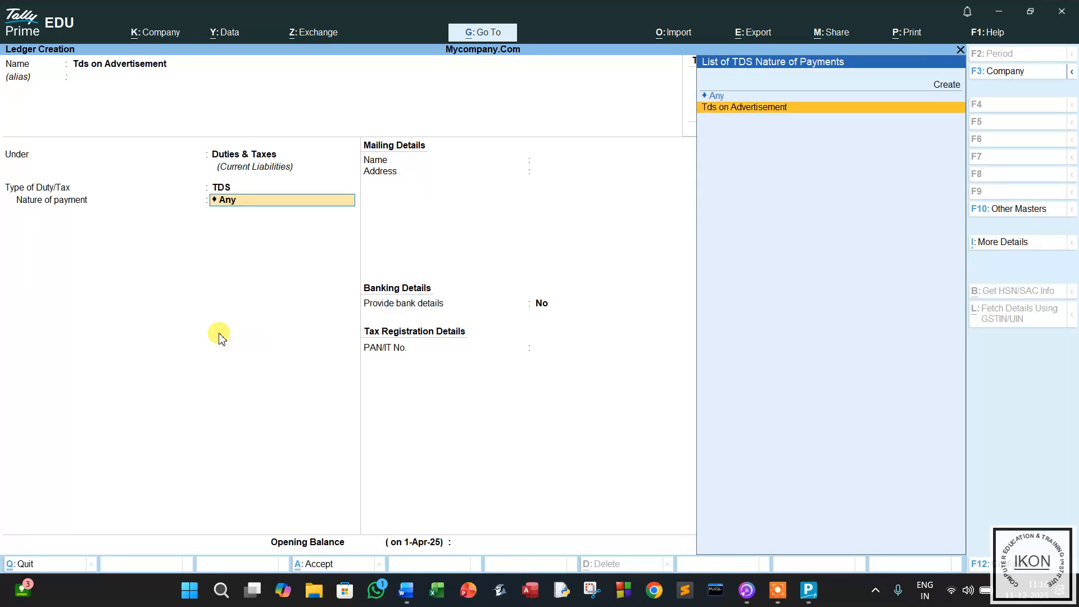
key(Return)
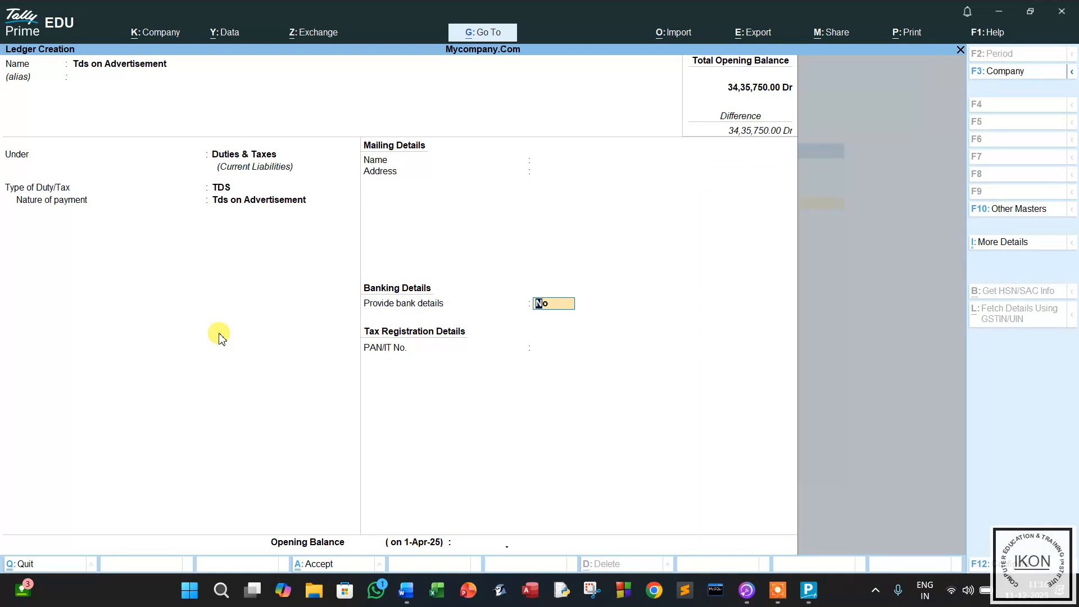
key(Return)
key(y)
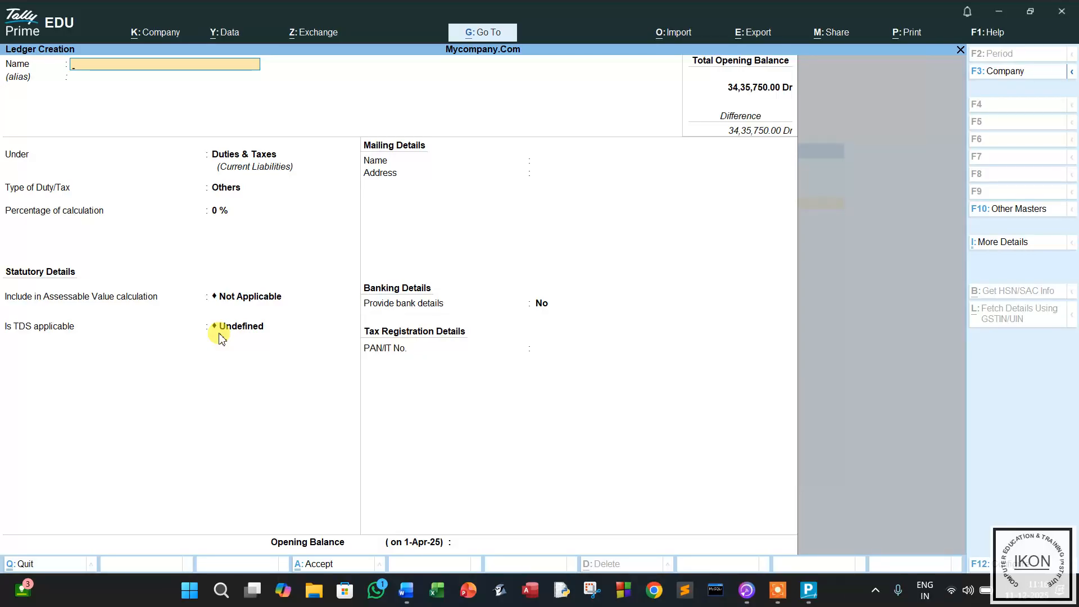
Create the supplier party's ledger under Sundry Creditors with bill-by-bill off.
key(Return)
key(Return)
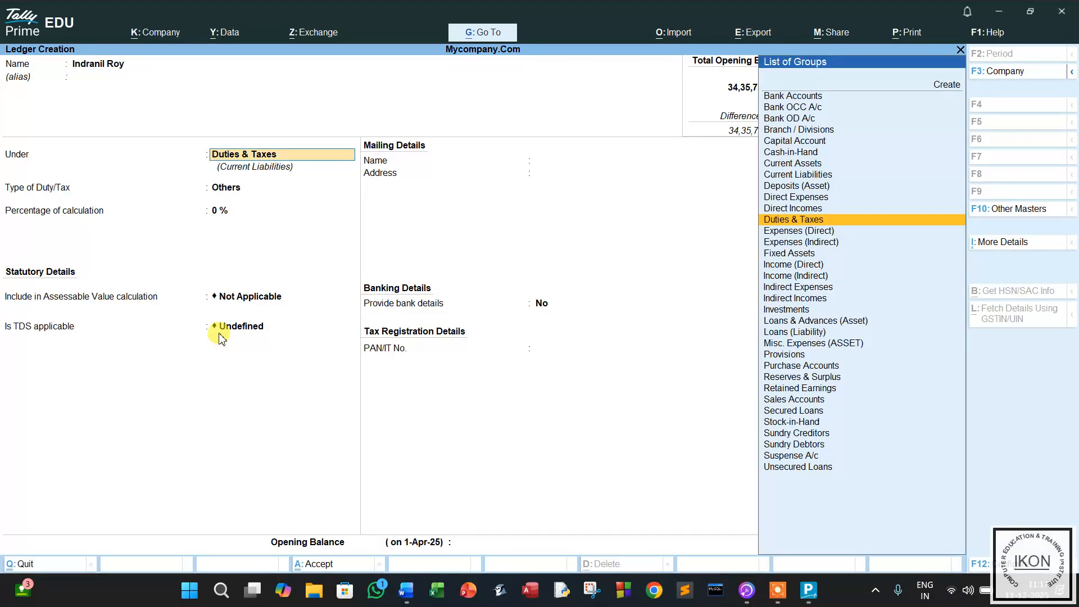
text(S)
key(Down)
key(Down)
key(Down)
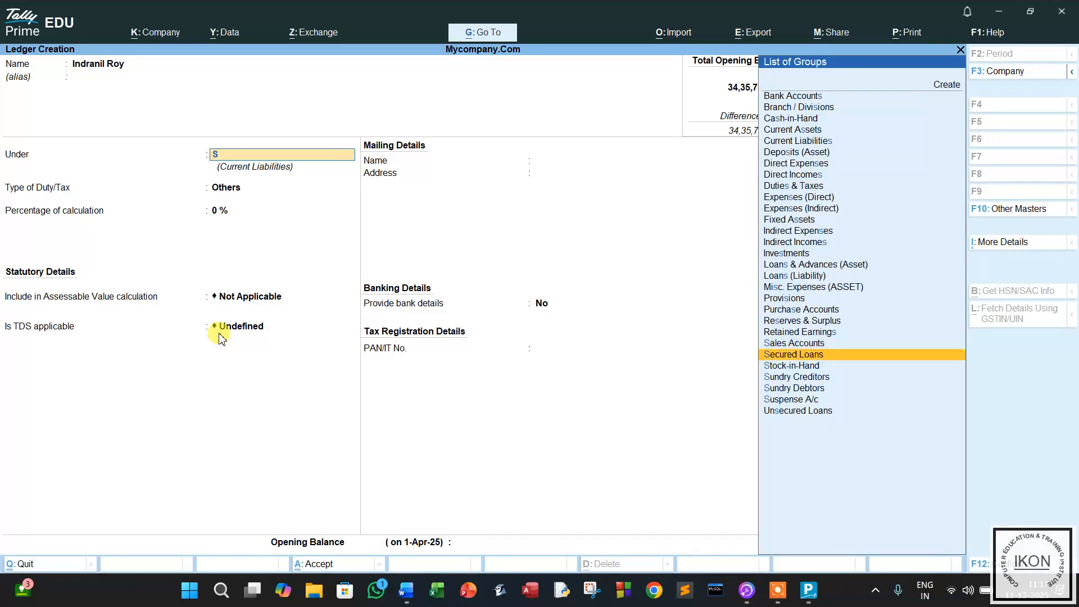
key(Return)
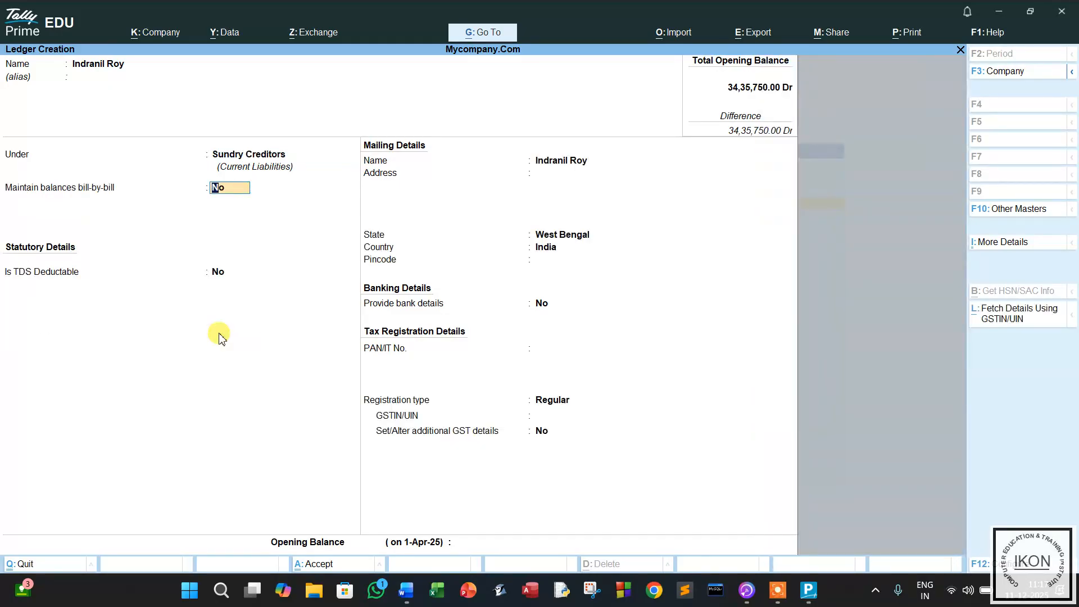
key(Return)
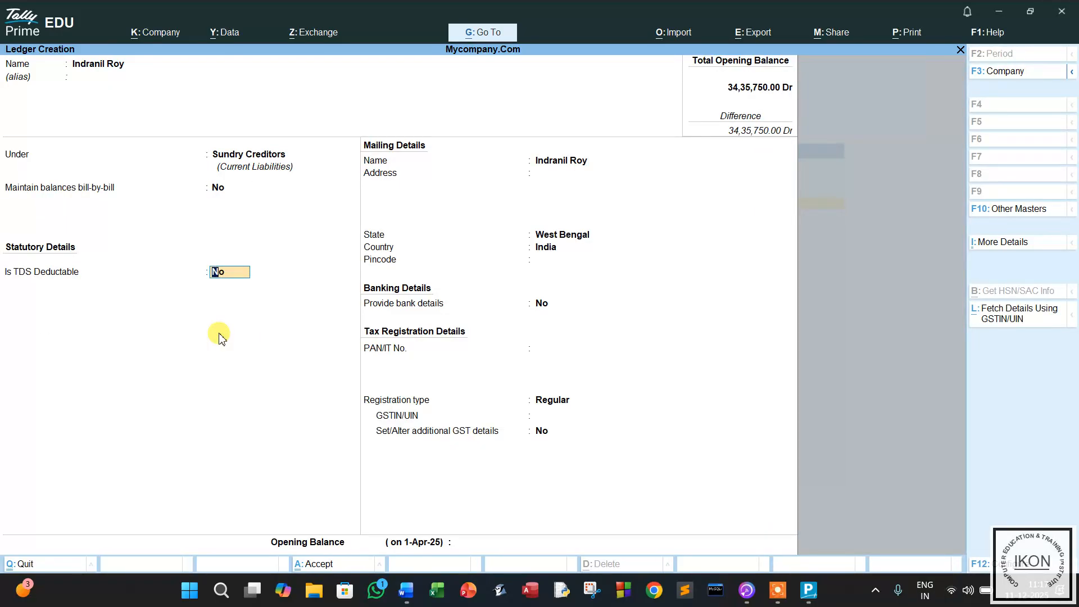
Make it TDS deductible, deductee type Body of Individuals, with same-voucher deduction on.
text(y)
key(Return)
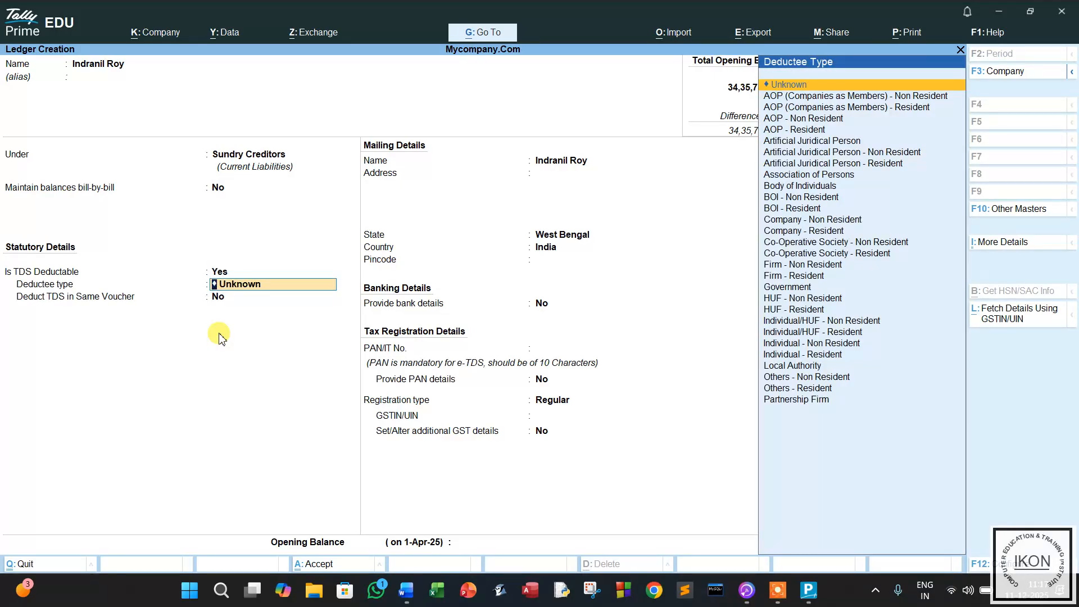
text(B)
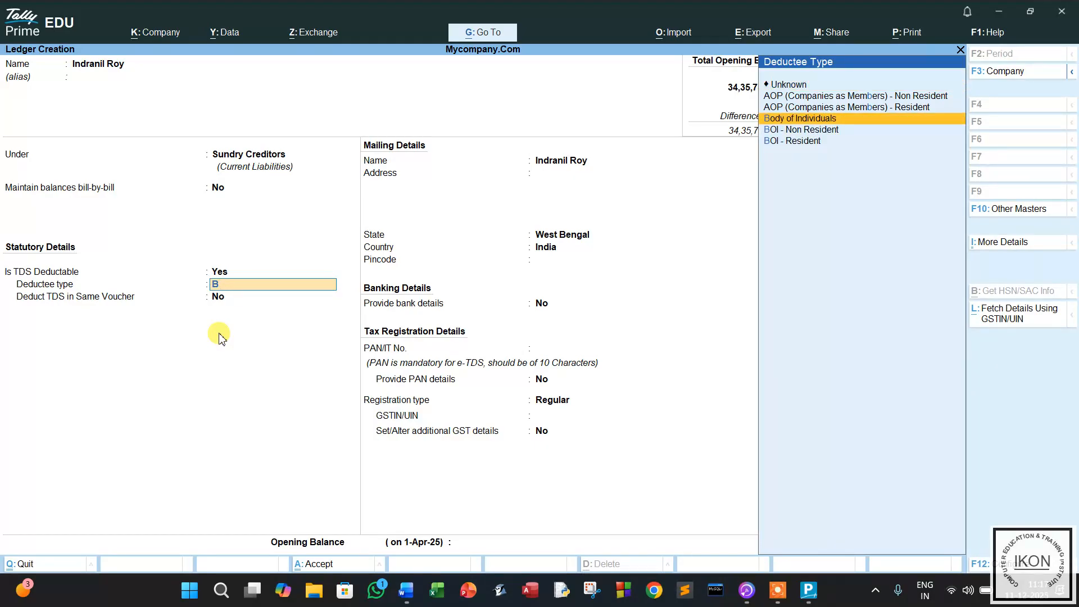
key(Return)
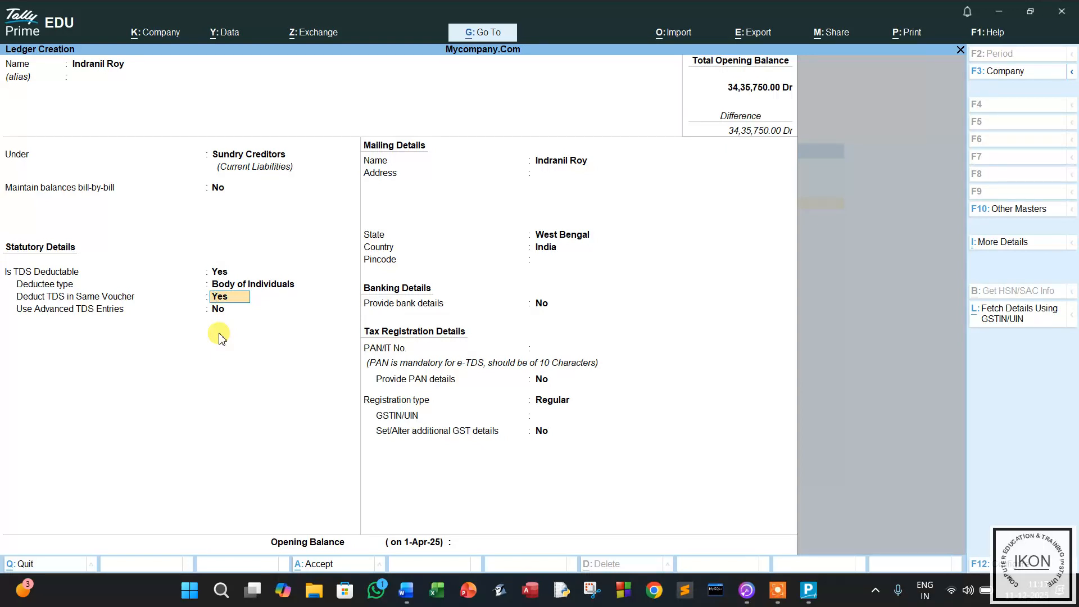
key(Return)
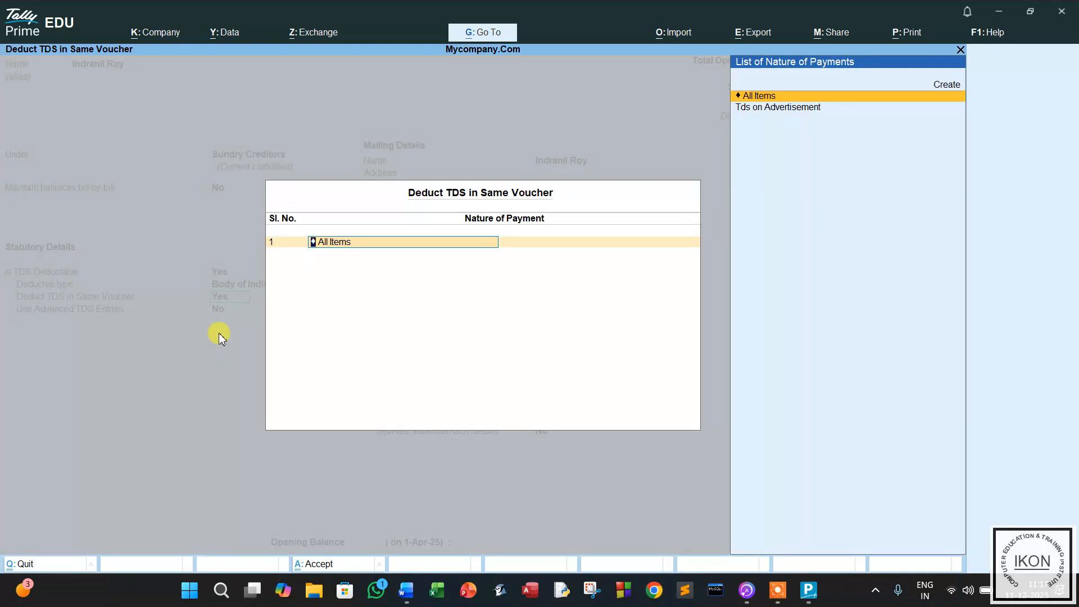
Set the party's TDS nature of payment to Tds on Advertisement.
key(Down)
key(Return)
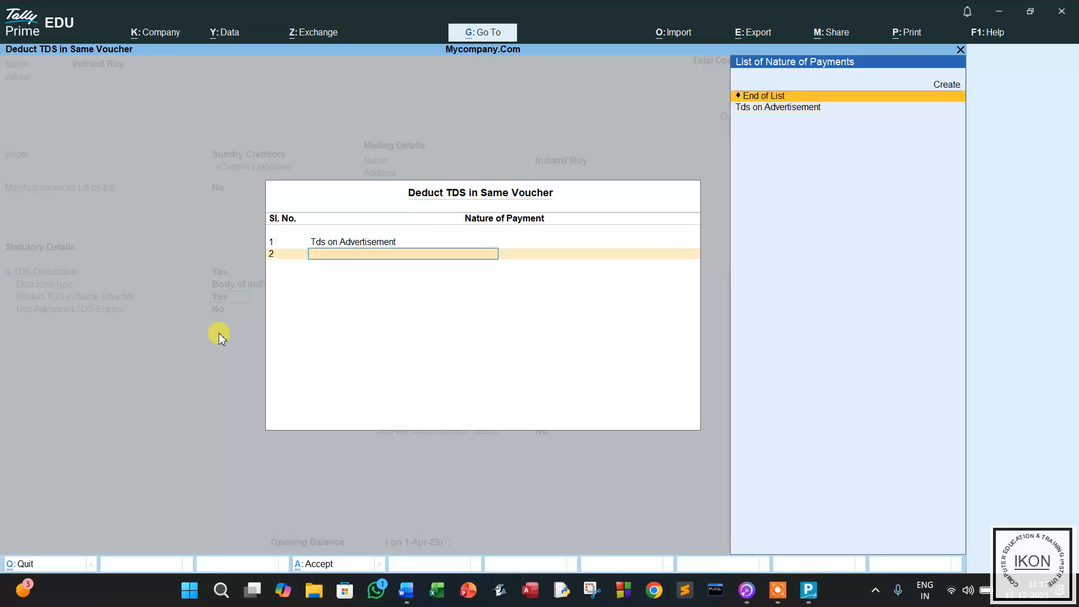
key(Return)
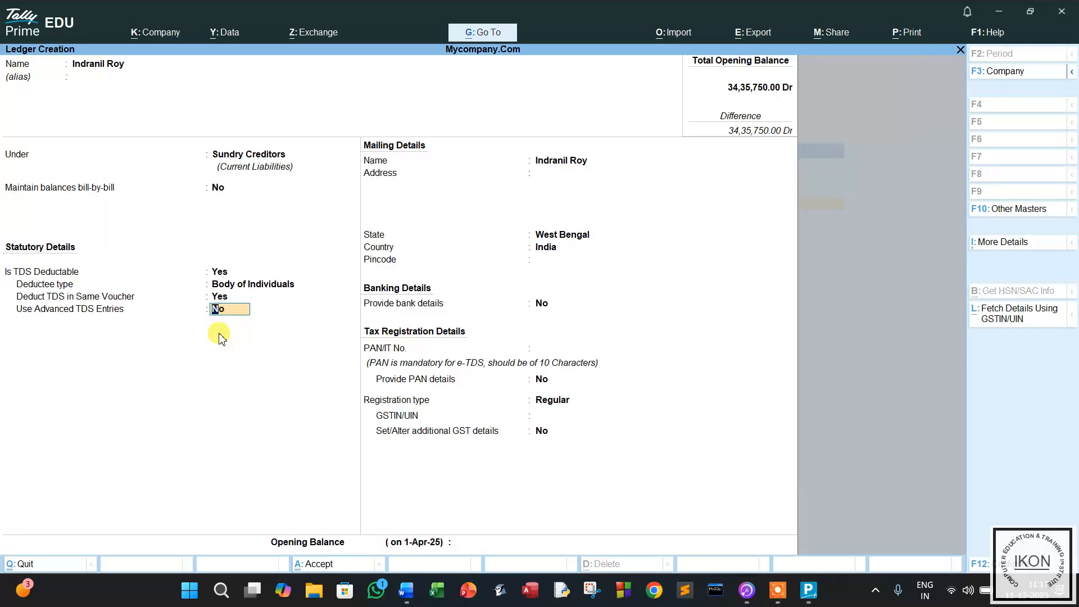
key(Return)
key(Return)
key(Return)
key(Return)
key(Return)
key(Return)
key(Return)
key(Return)
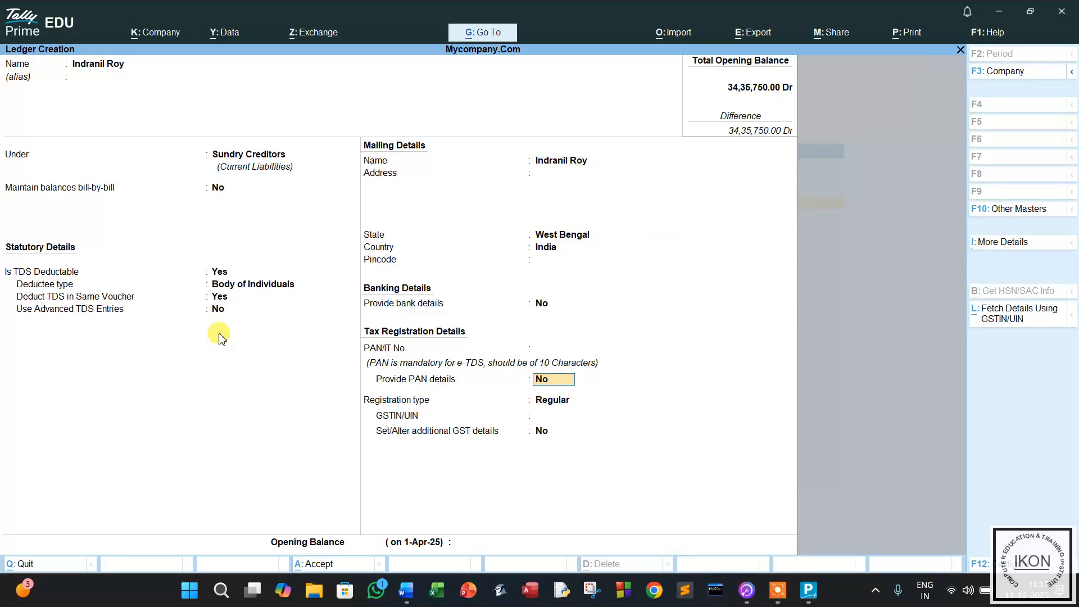
Enter the party's PAN, save the ledger, and request to quit ledger creation.
key(BackSpace)
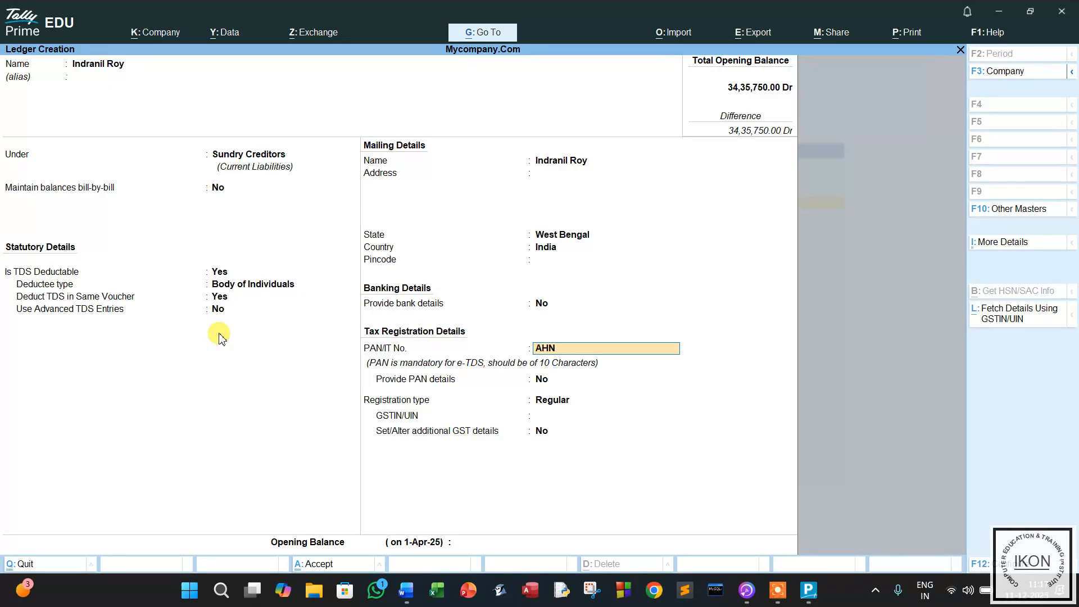
key(Return)
key(Return)
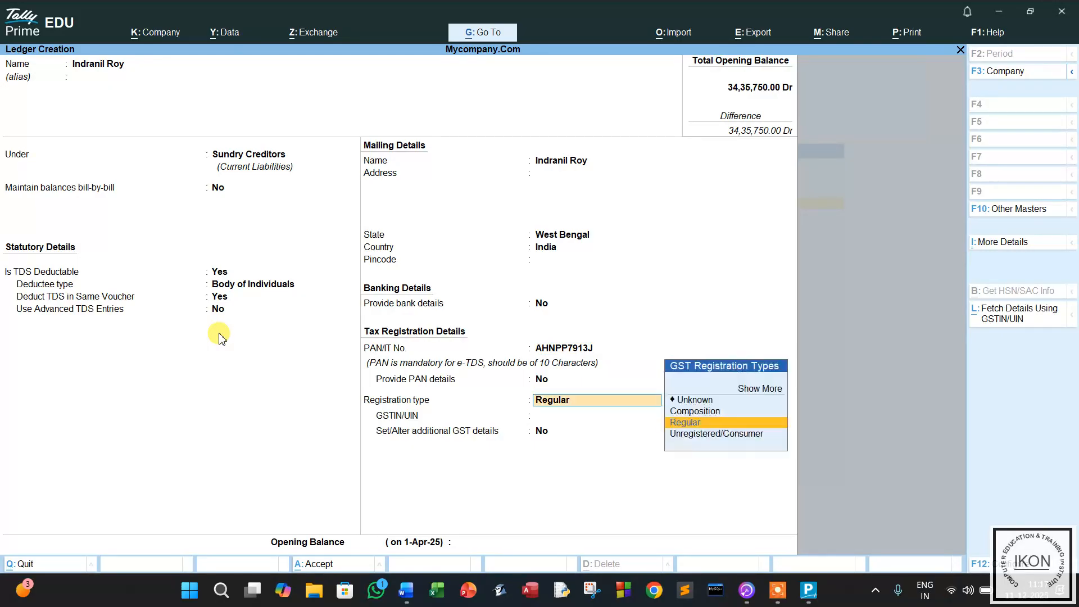
key(Return)
key(Return)
key(Return)
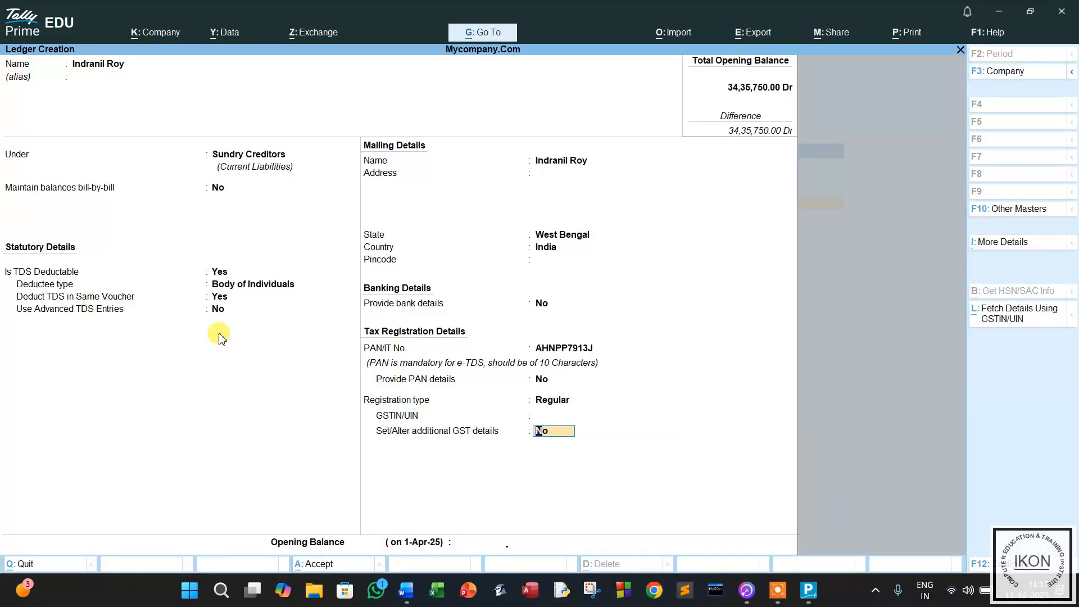
key(Return)
key(Return)
key(Return)
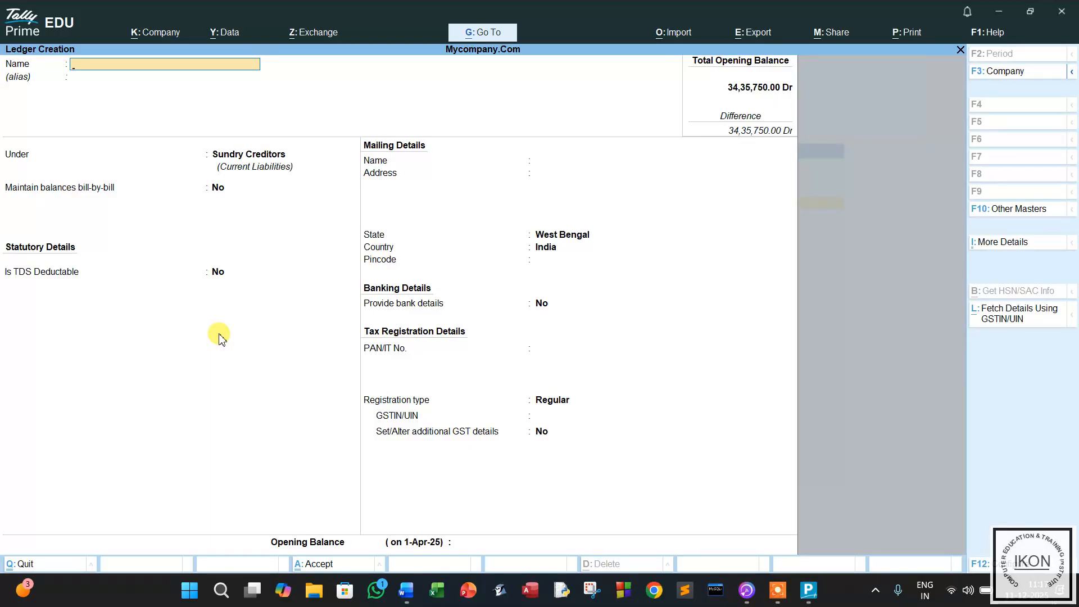
key(Escape)
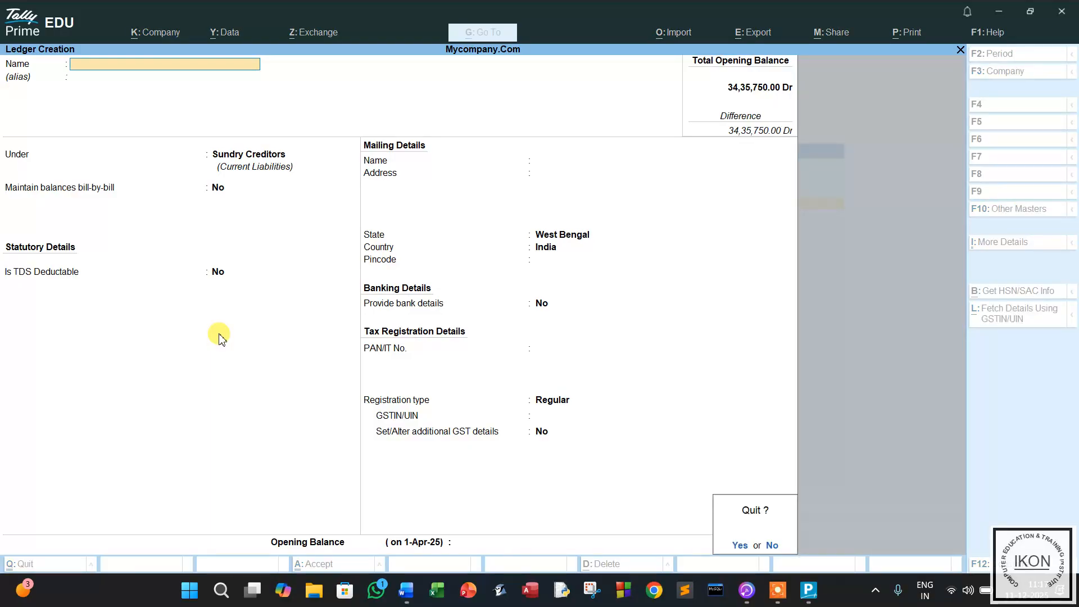
Quit ledger creation and open a blank Journal voucher No. 1 from Vouchers.
key(Return)
key(Escape)
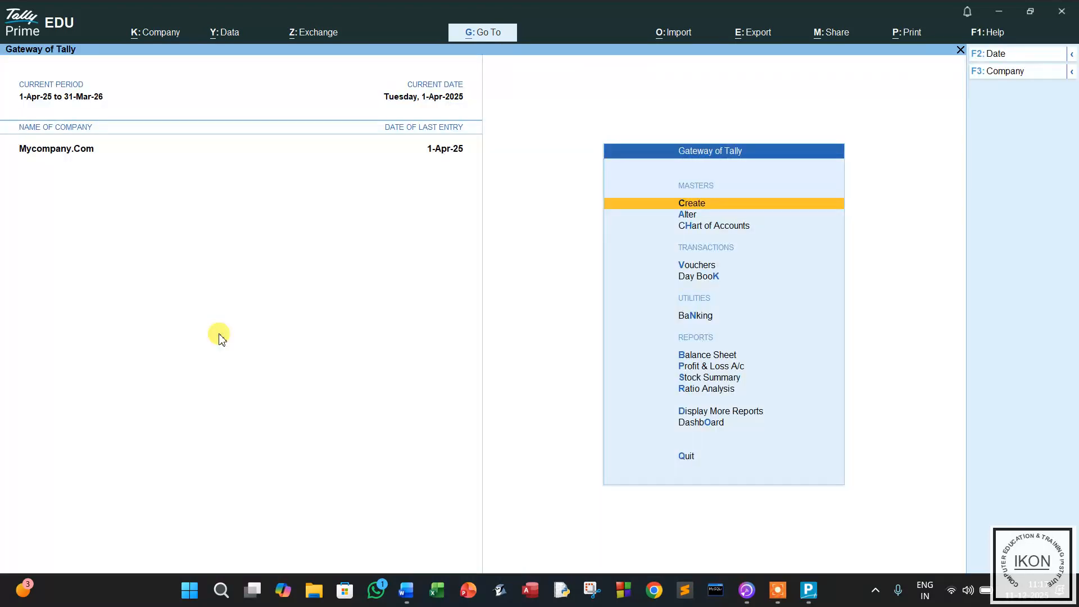
click(692, 267)
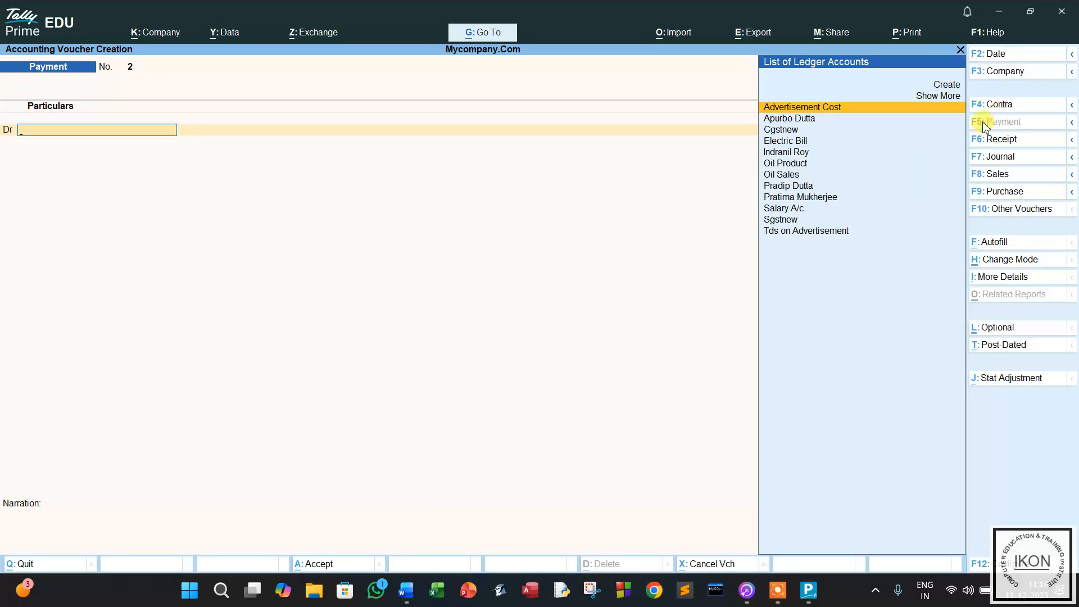
click(1002, 158)
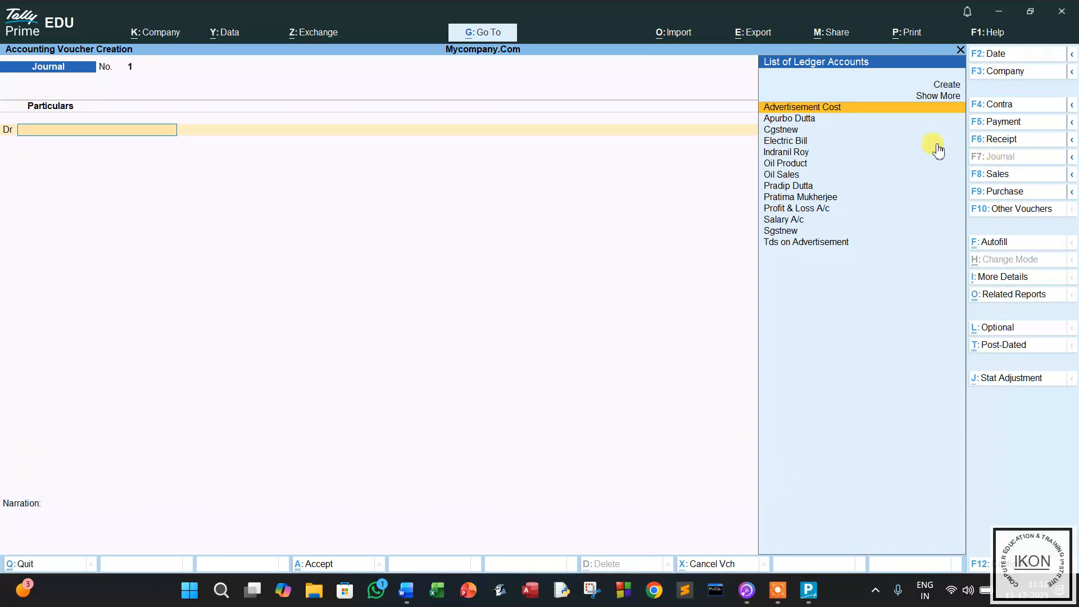
Enter Advertisement Cost Dr 50,000 and the supplier party's ledger Cr 45,000 in Journal No. 1.
click(823, 112)
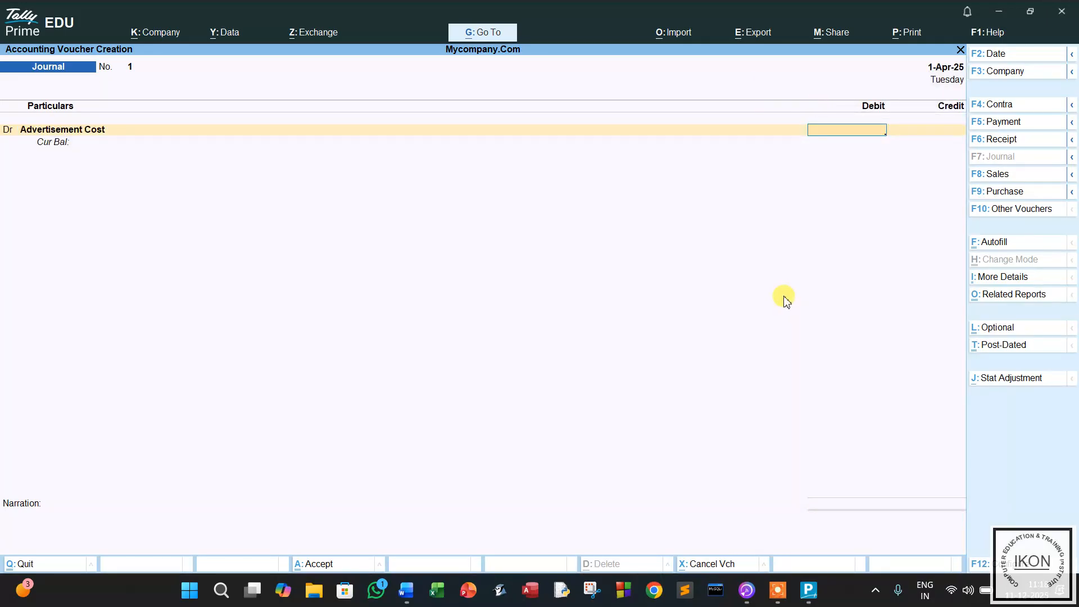
text(50000)
key(Return)
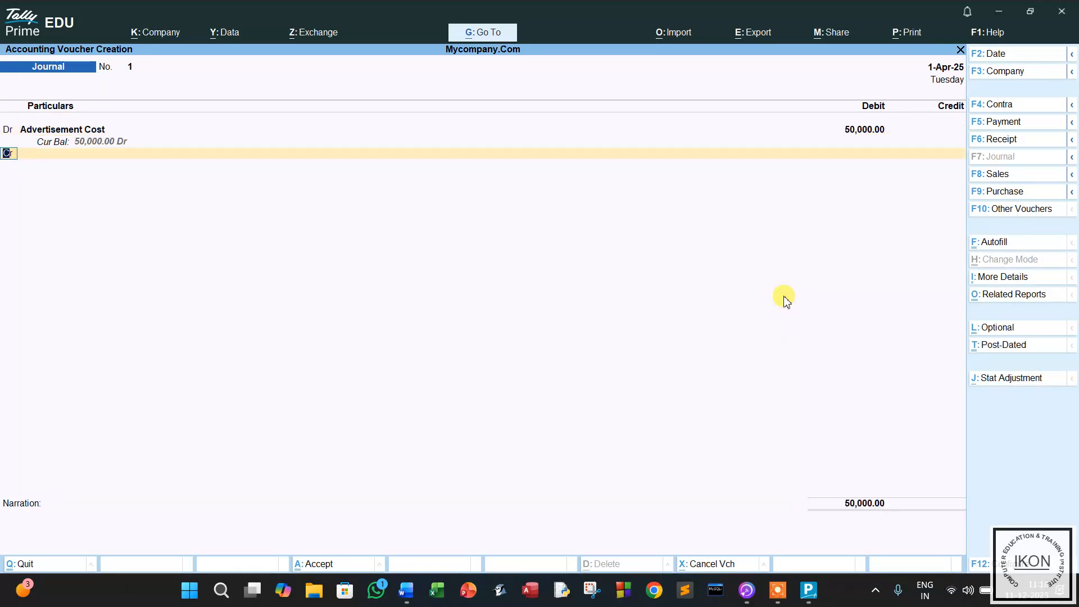
key(Return)
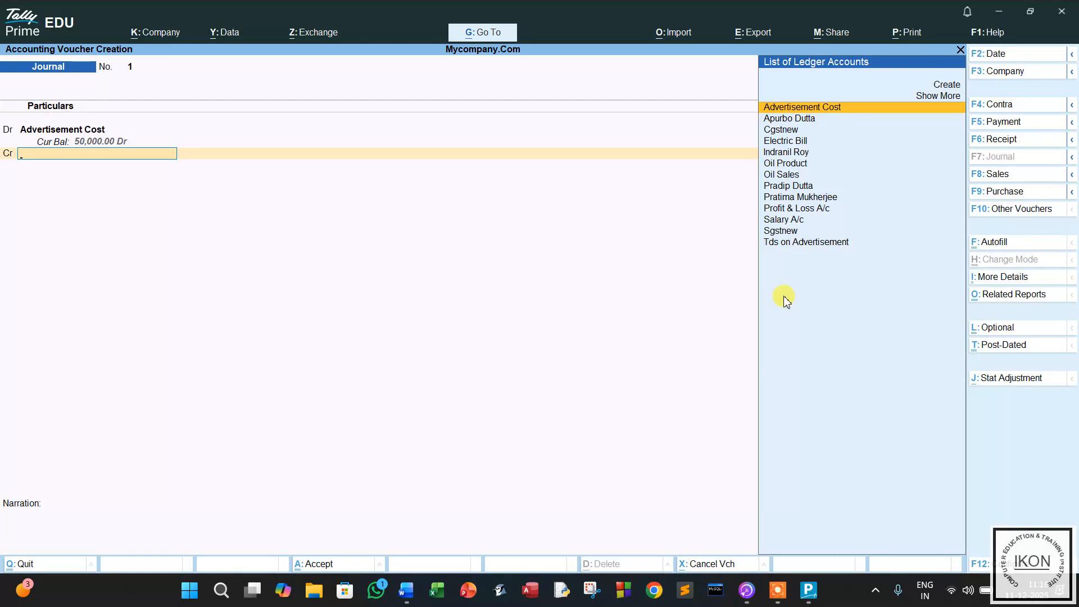
text(I)
key(Return)
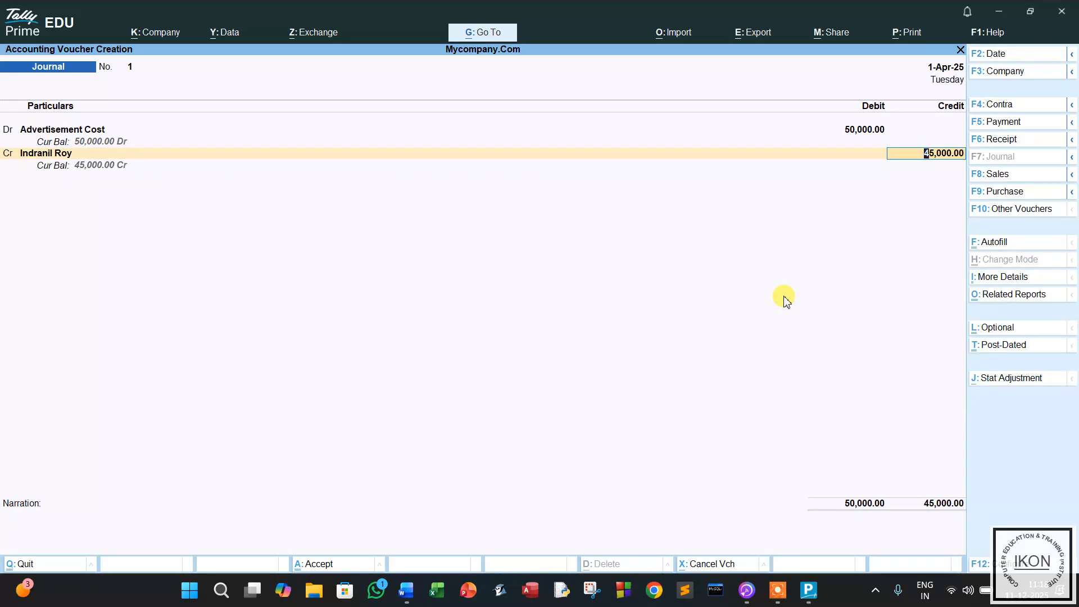
key(Return)
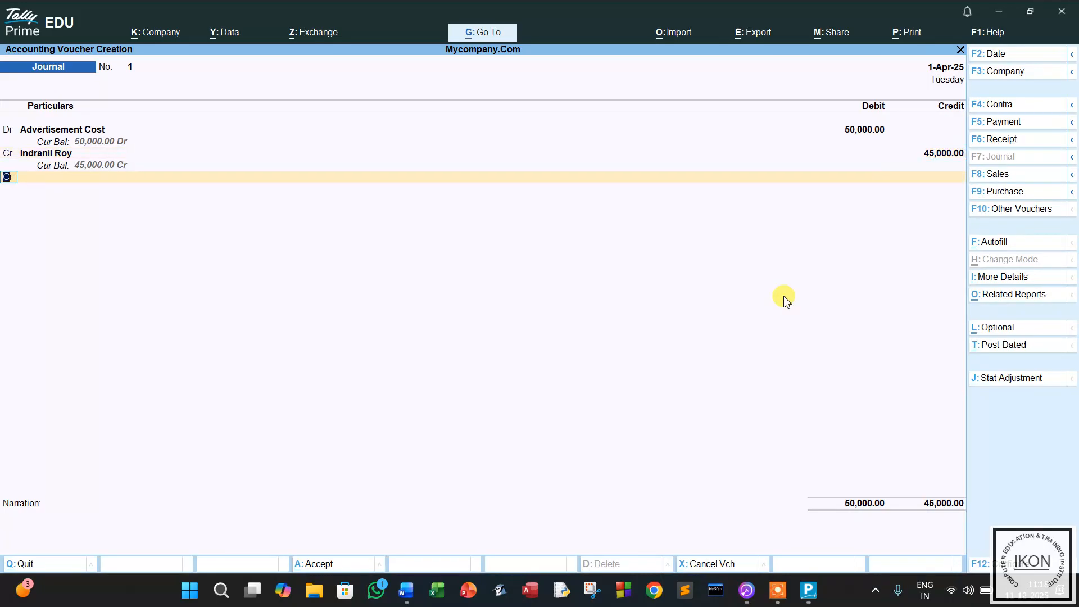
key(Return)
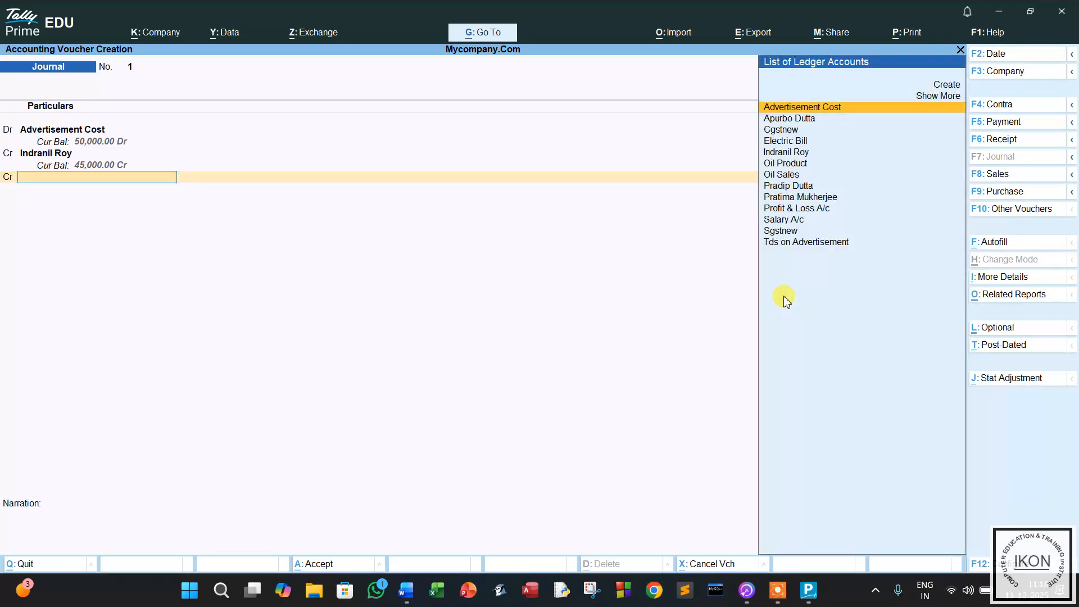
Credit Tds on Advertisement 5,000 and add narration 'being cash deducted for tds'.
text(T)
key(Return)
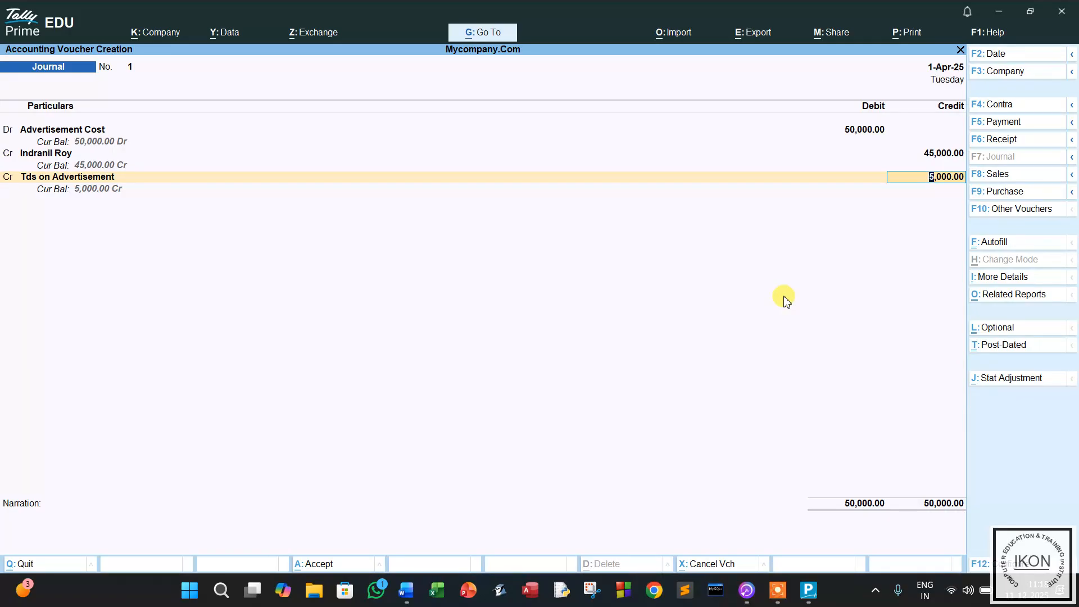
key(Return)
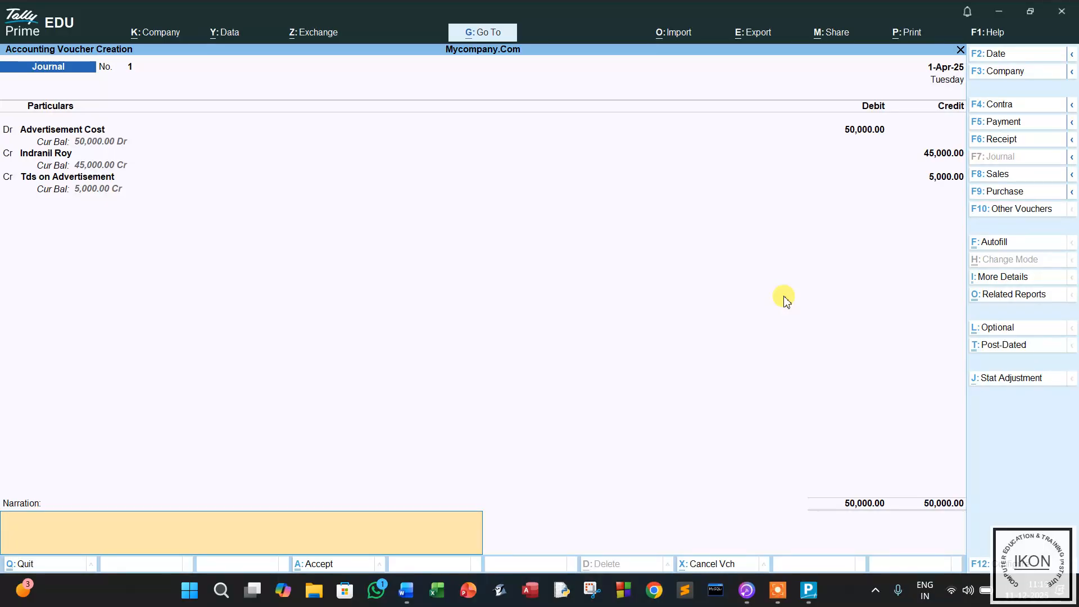
text(being cash deducted for tds)
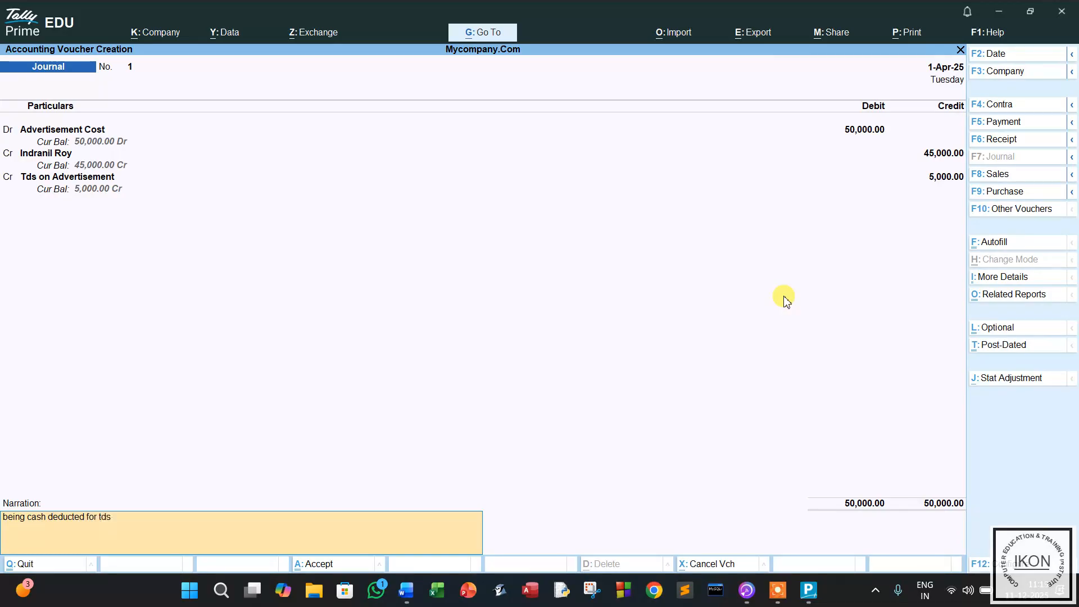
key(Return)
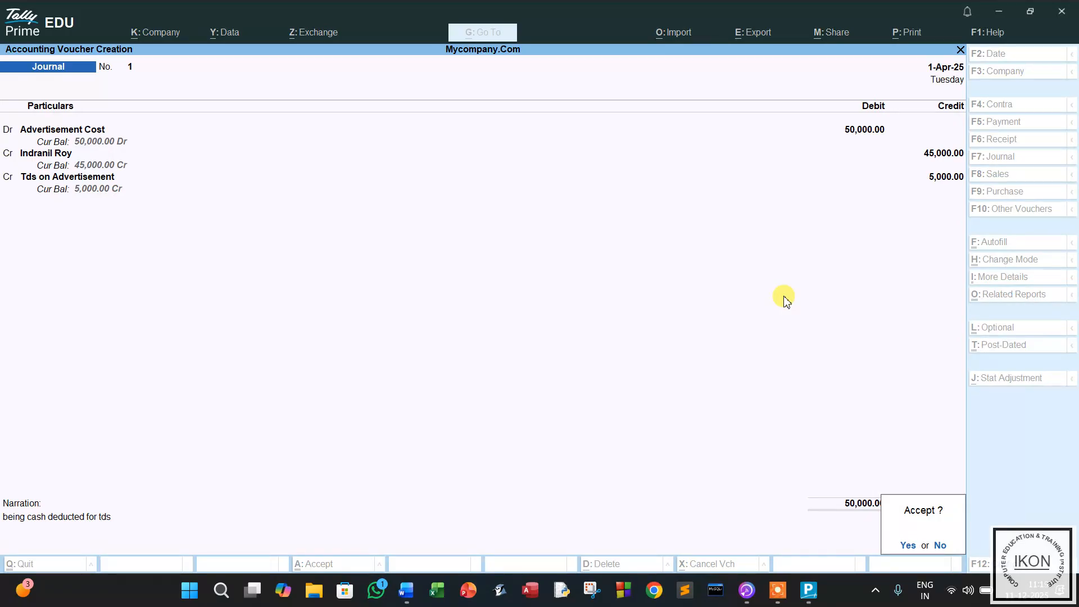
Confirm Yes to accept and save Journal No. 1.
key(y)
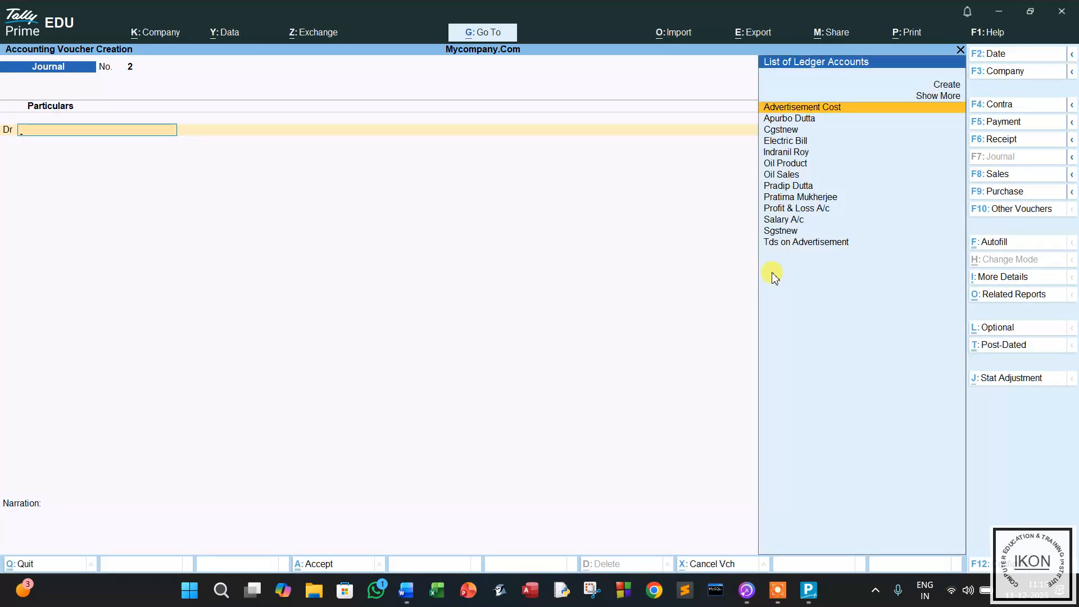